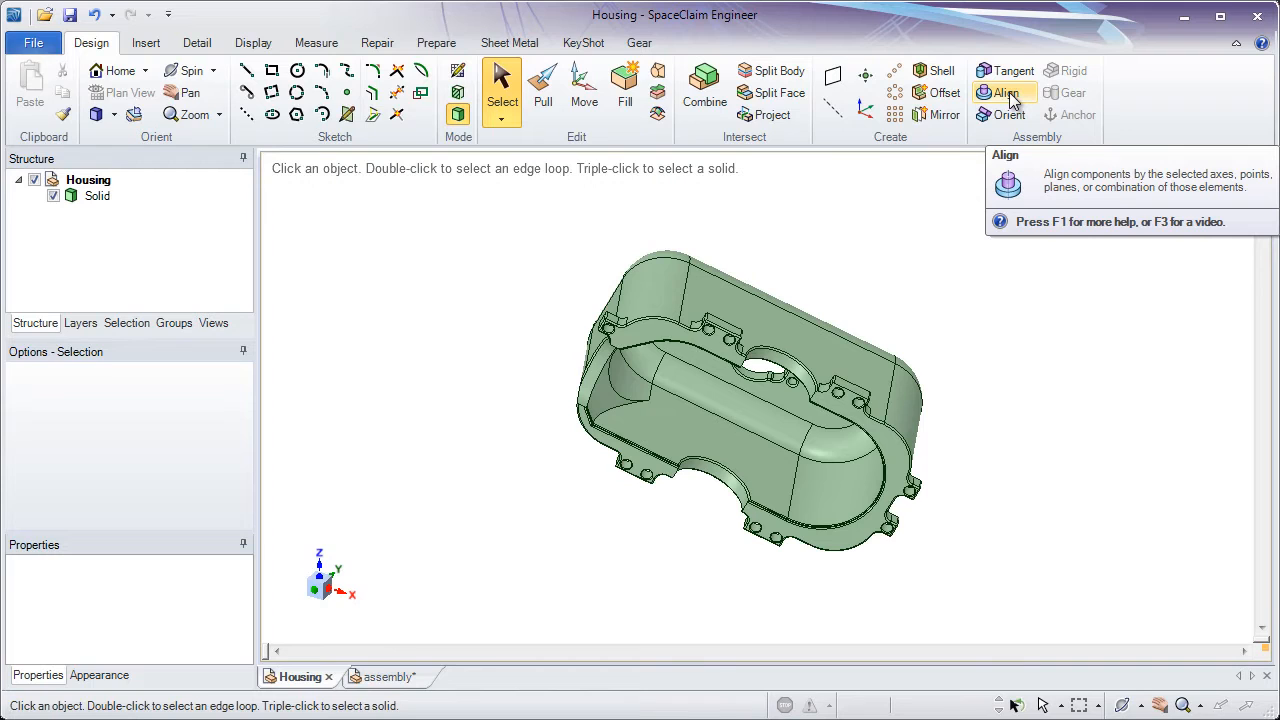
# Open the help topic on the Align tool and review its instructions and examples
pyautogui.press('F1')
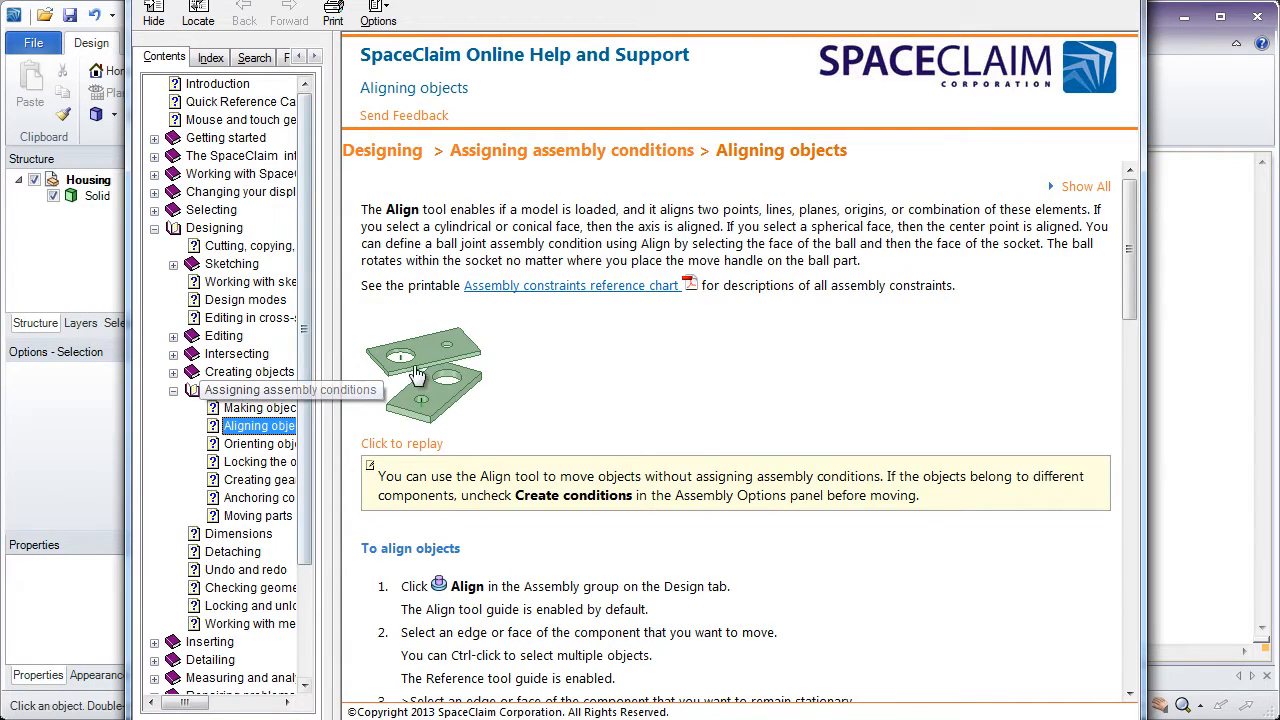
pyautogui.click(534, 357)
pyautogui.scroll(-3, 534, 357)
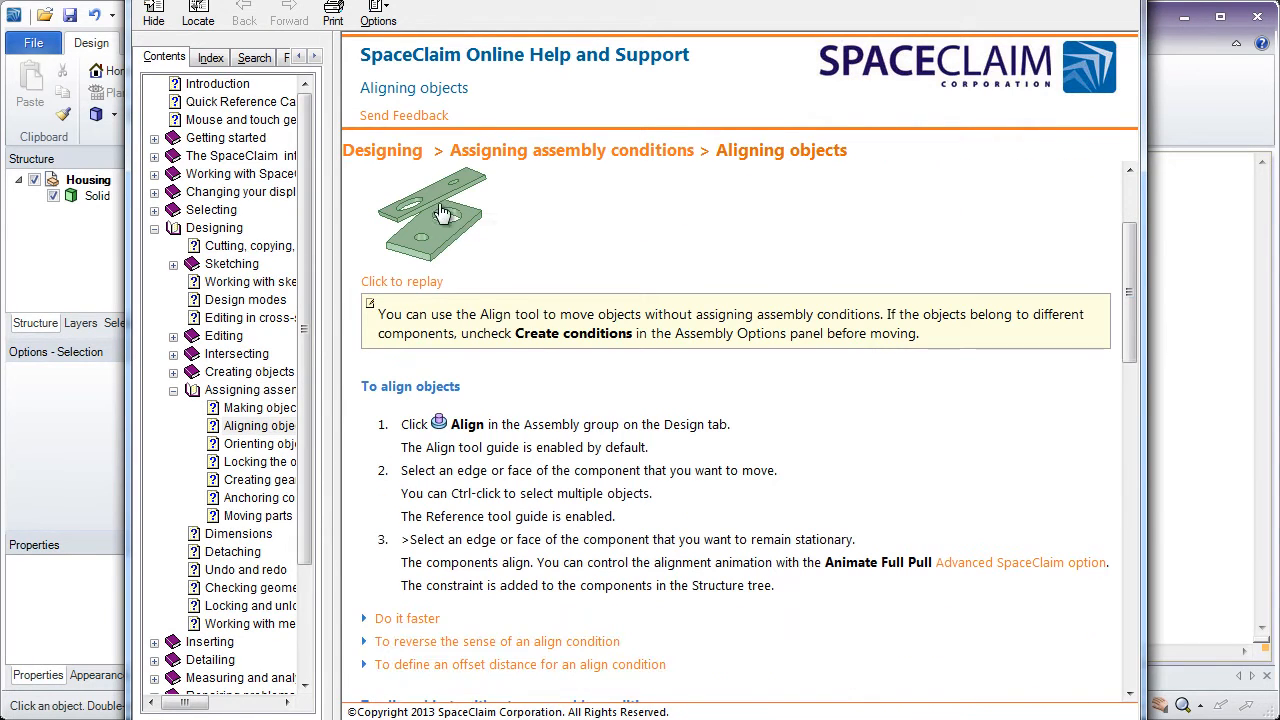
pyautogui.scroll(-9, 443, 213)
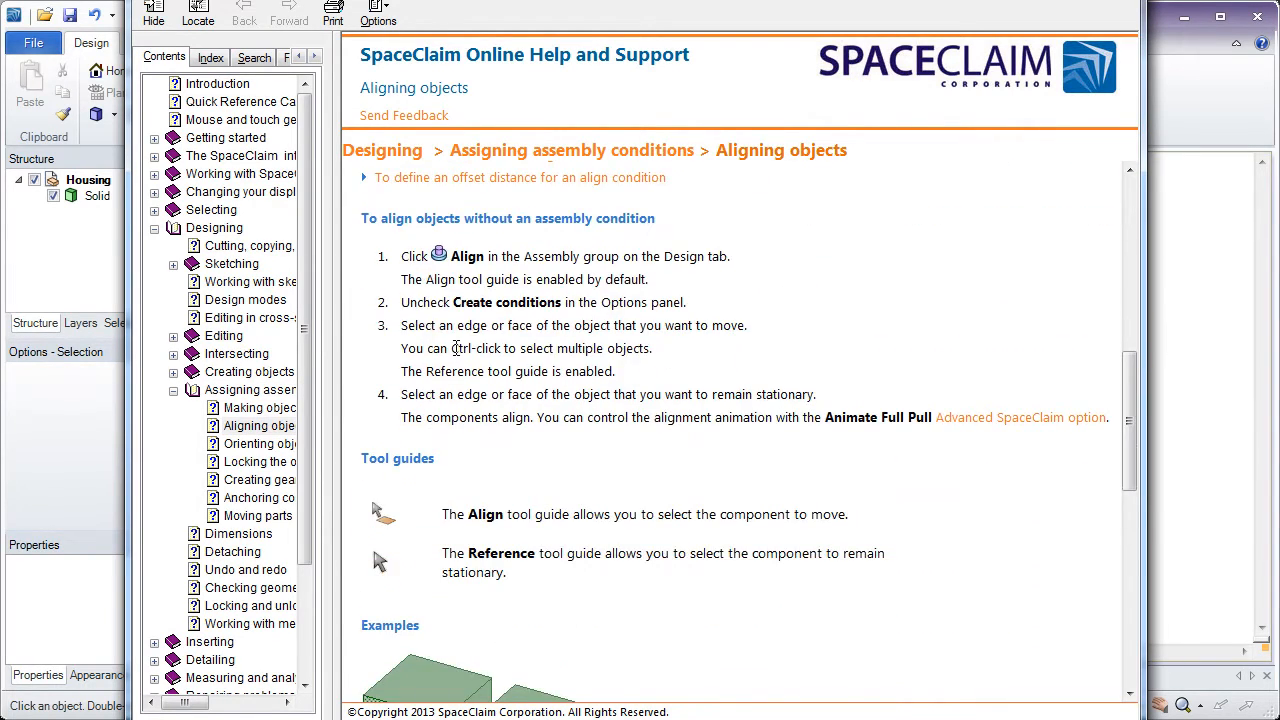
pyautogui.scroll(-6, 457, 350)
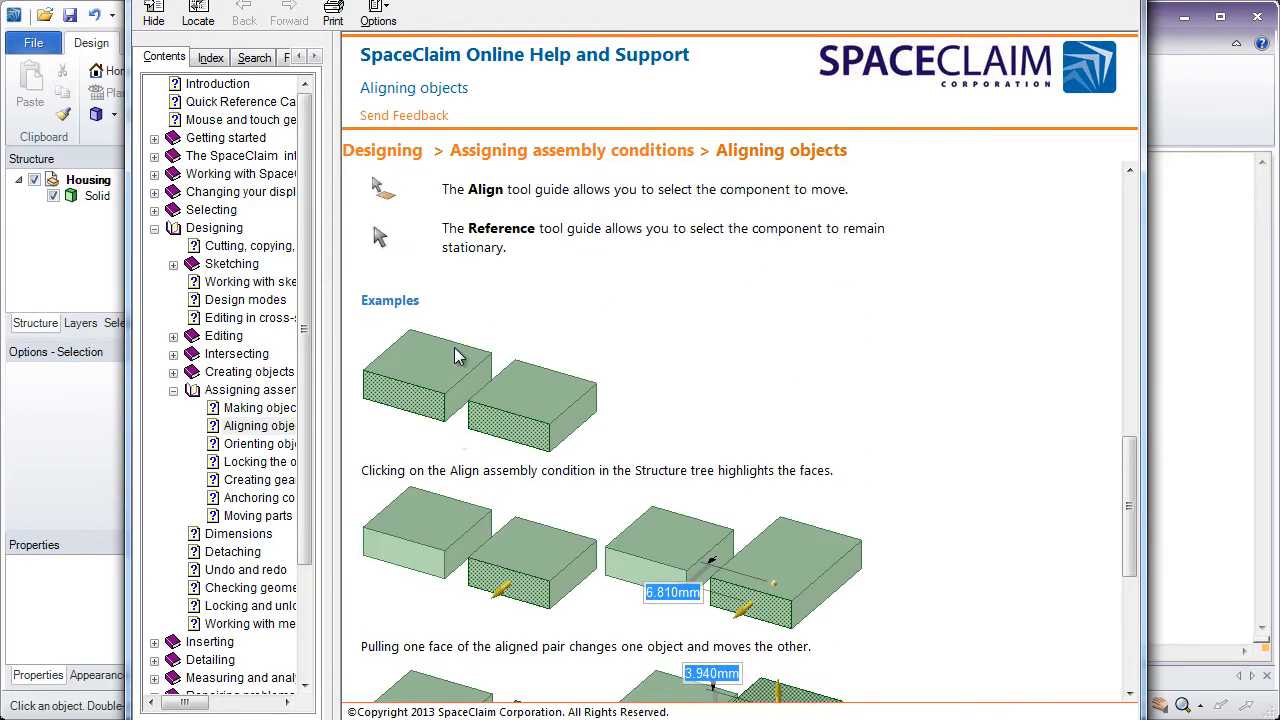
pyautogui.scroll(18, 455, 357)
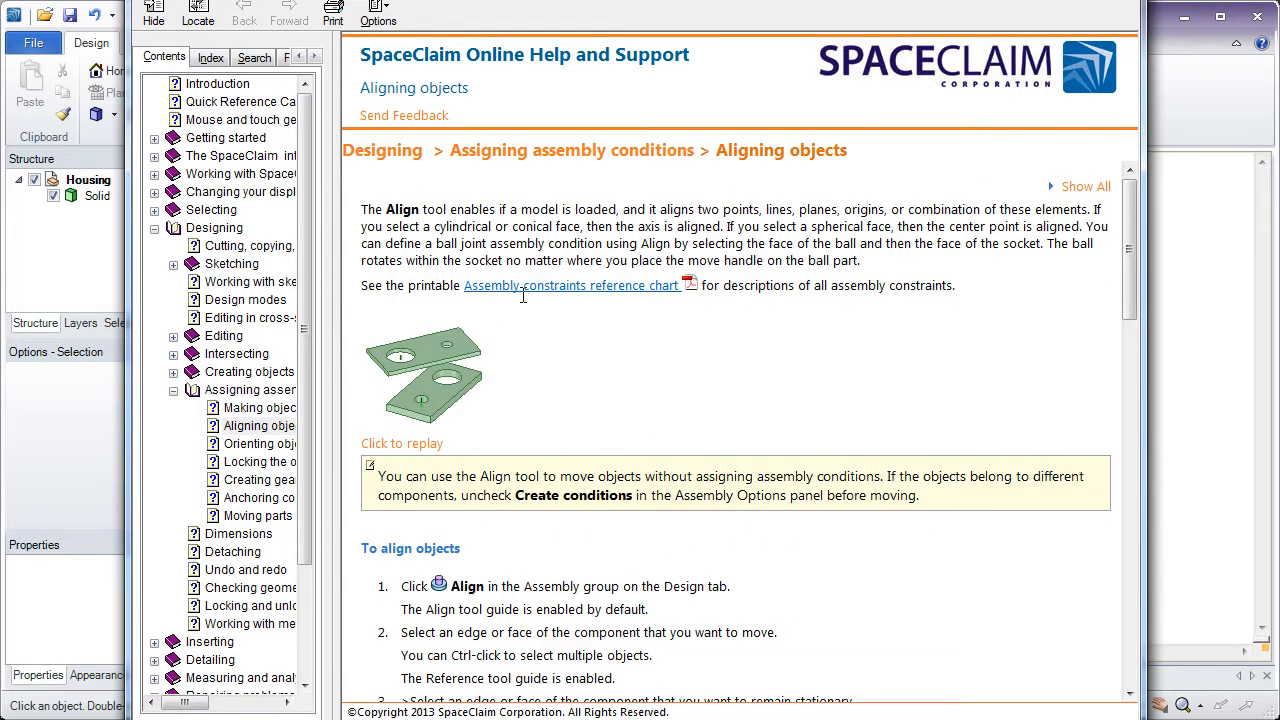
# Read through the assembly constraints reference chart linked in the help topic, and close the chart and the help
pyautogui.click(565, 287)
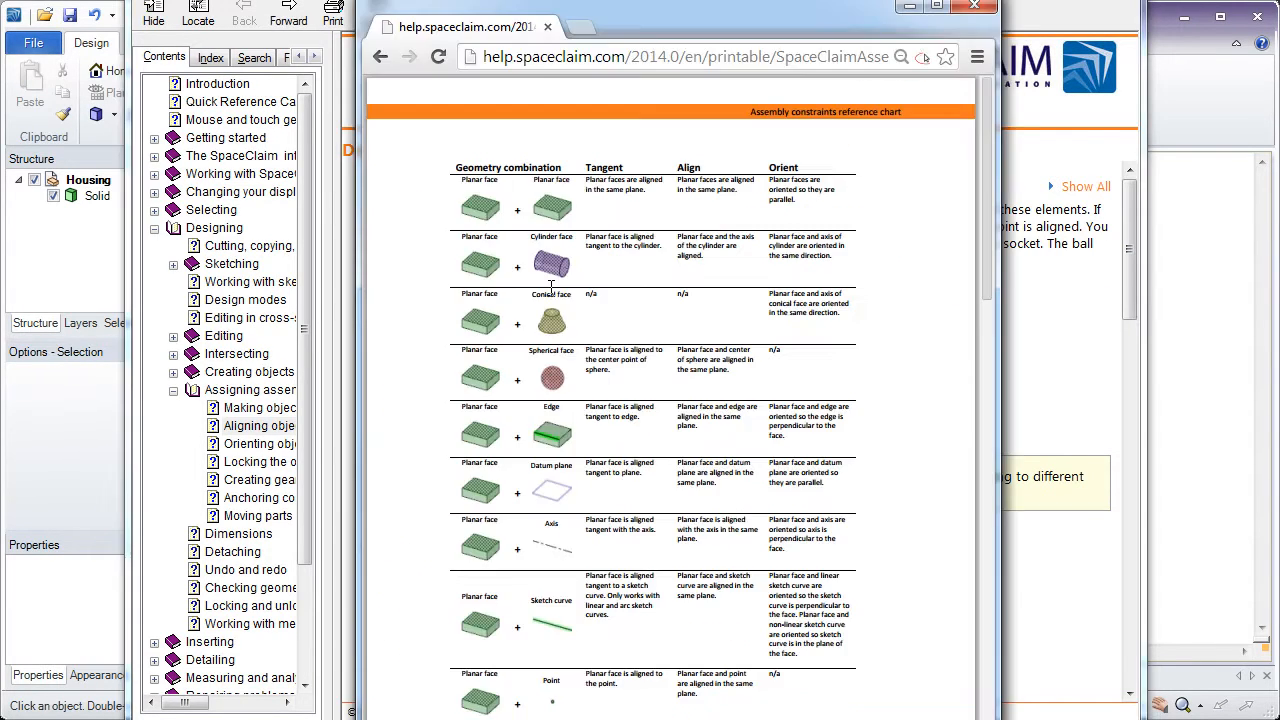
pyautogui.scroll(-3, 550, 287)
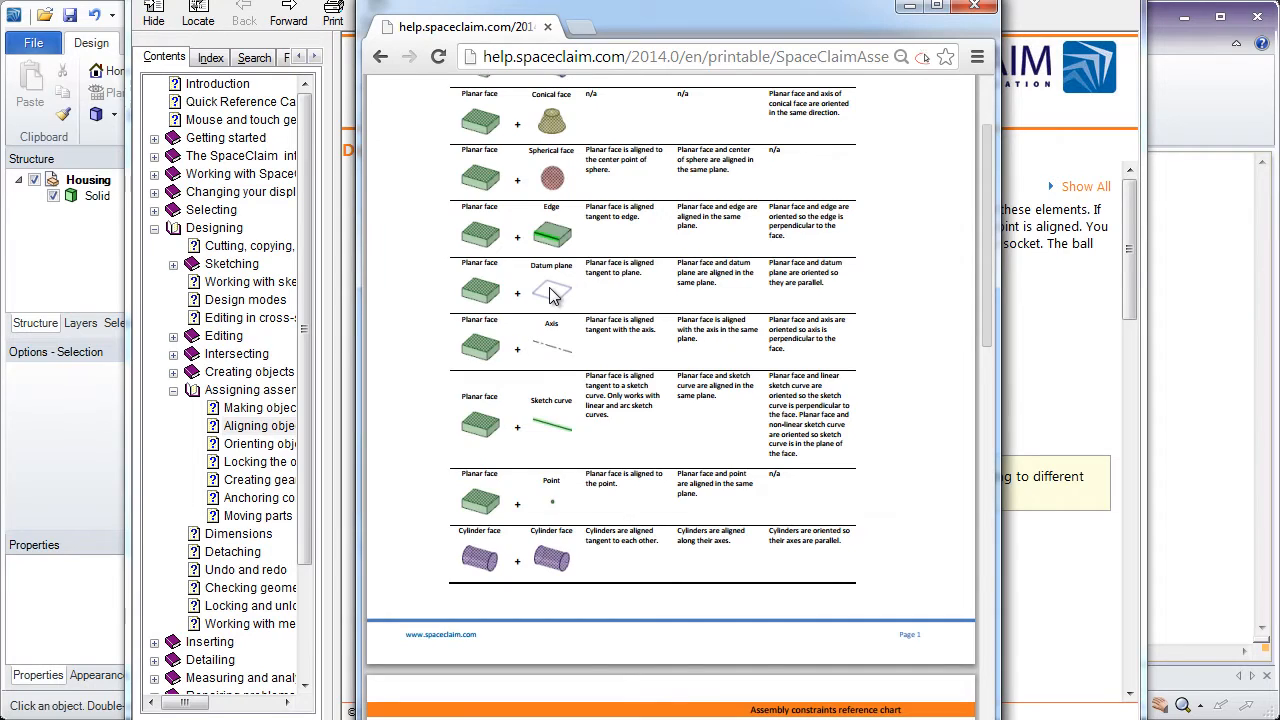
pyautogui.scroll(-6, 552, 293)
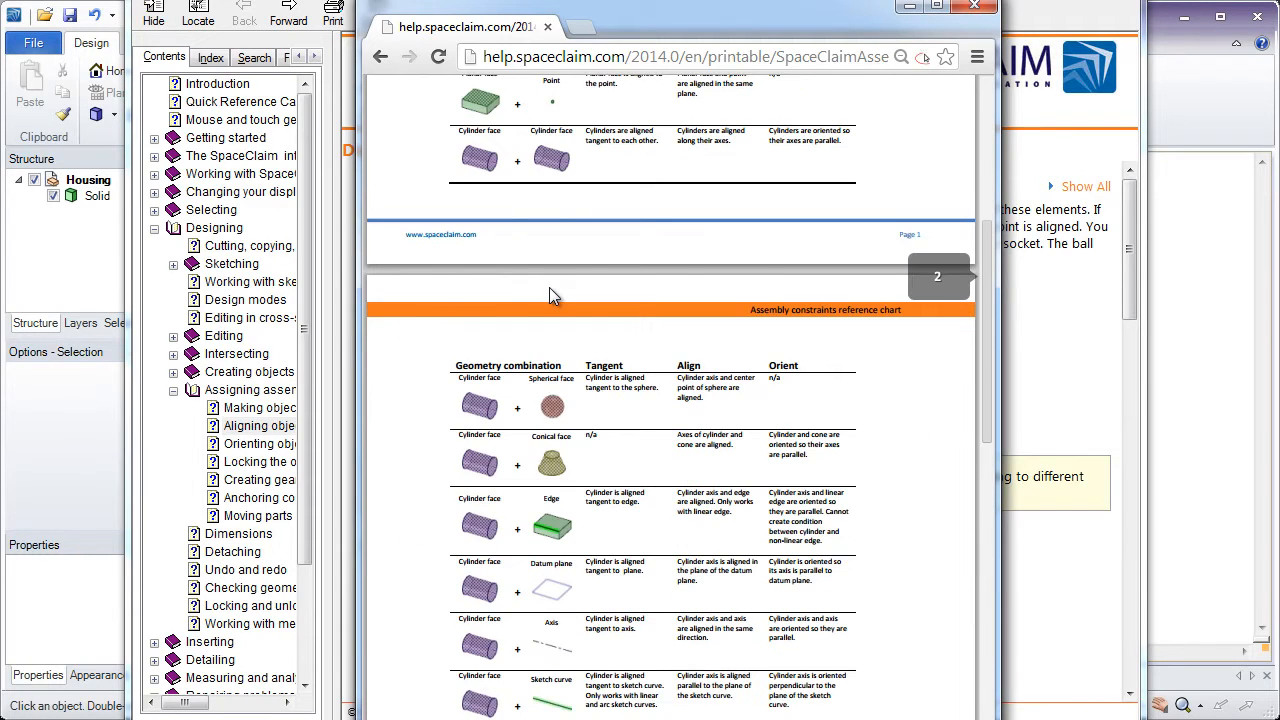
pyautogui.scroll(-3, 549, 287)
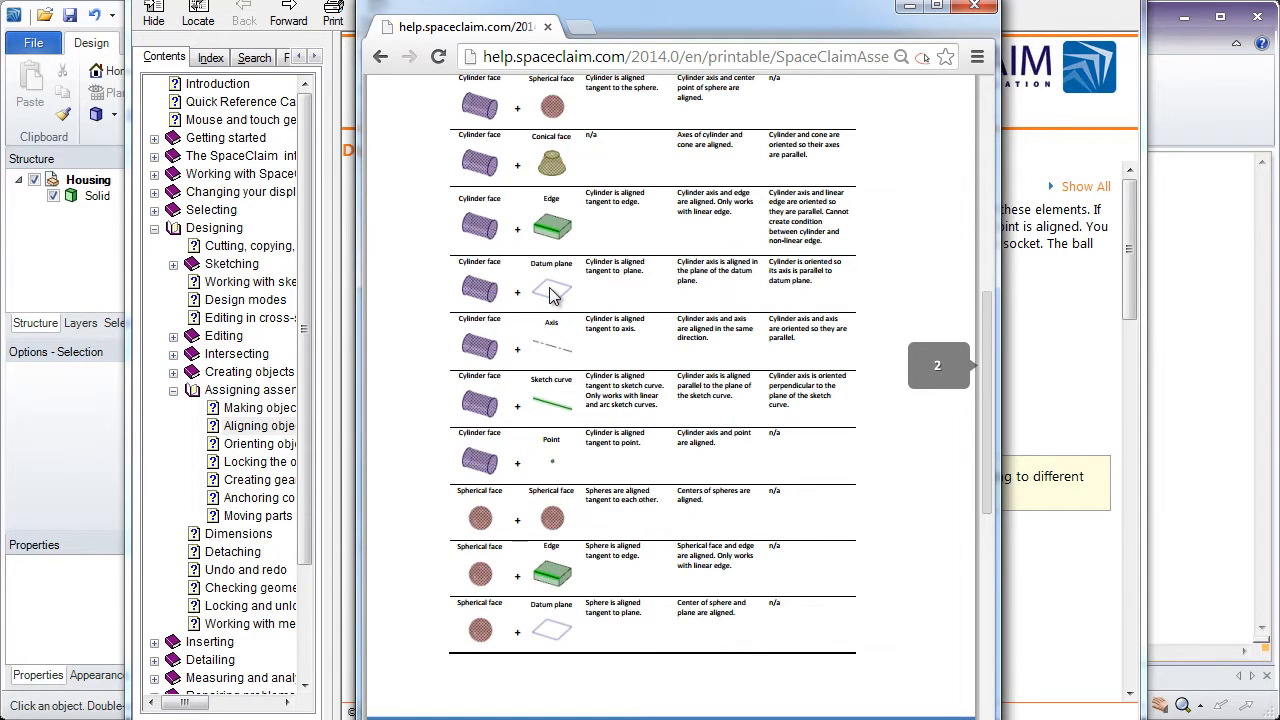
pyautogui.scroll(-7, 549, 293)
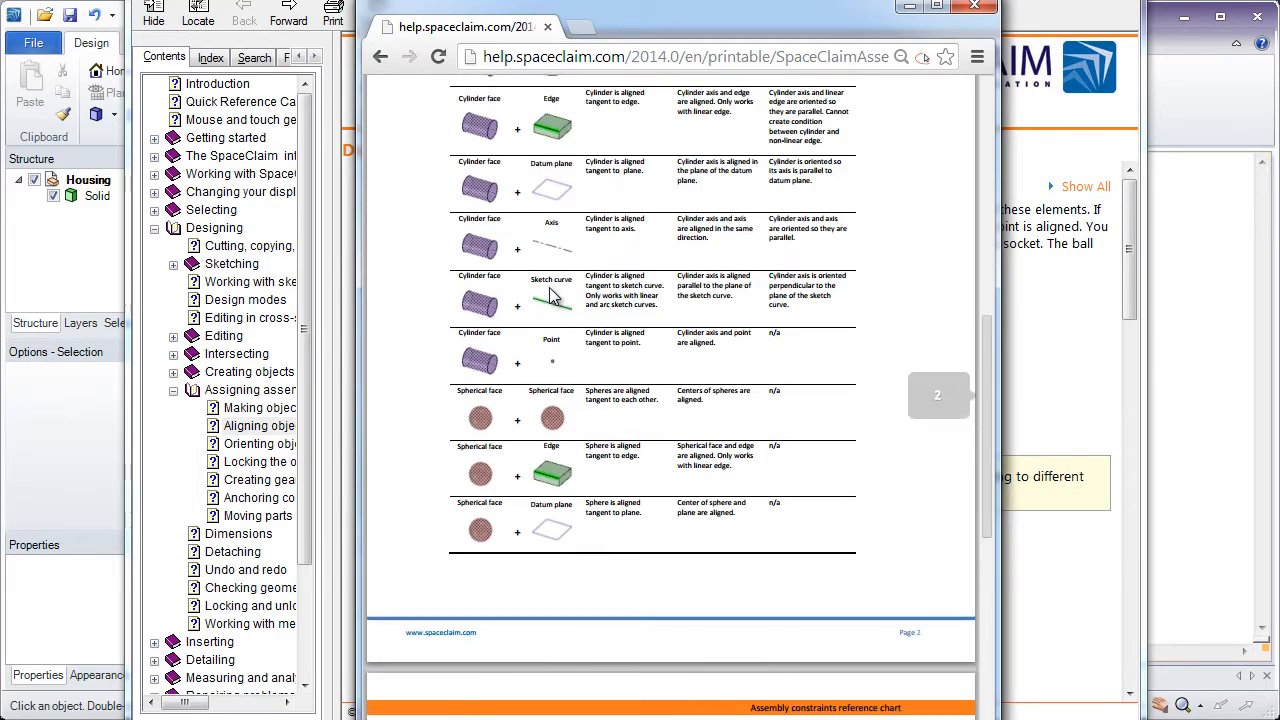
pyautogui.click(974, 6)
pyautogui.click(1118, 1)
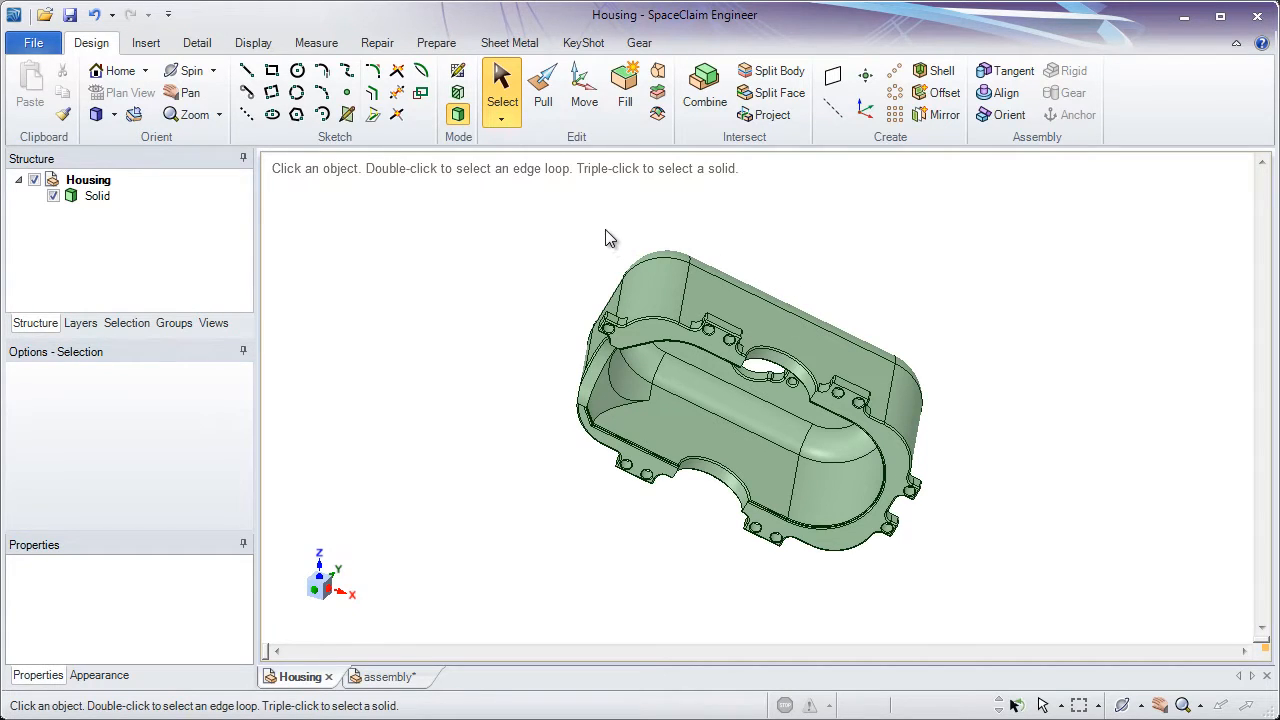
# Turn on the display of the world origin in the Housing design
pyautogui.click(253, 43)
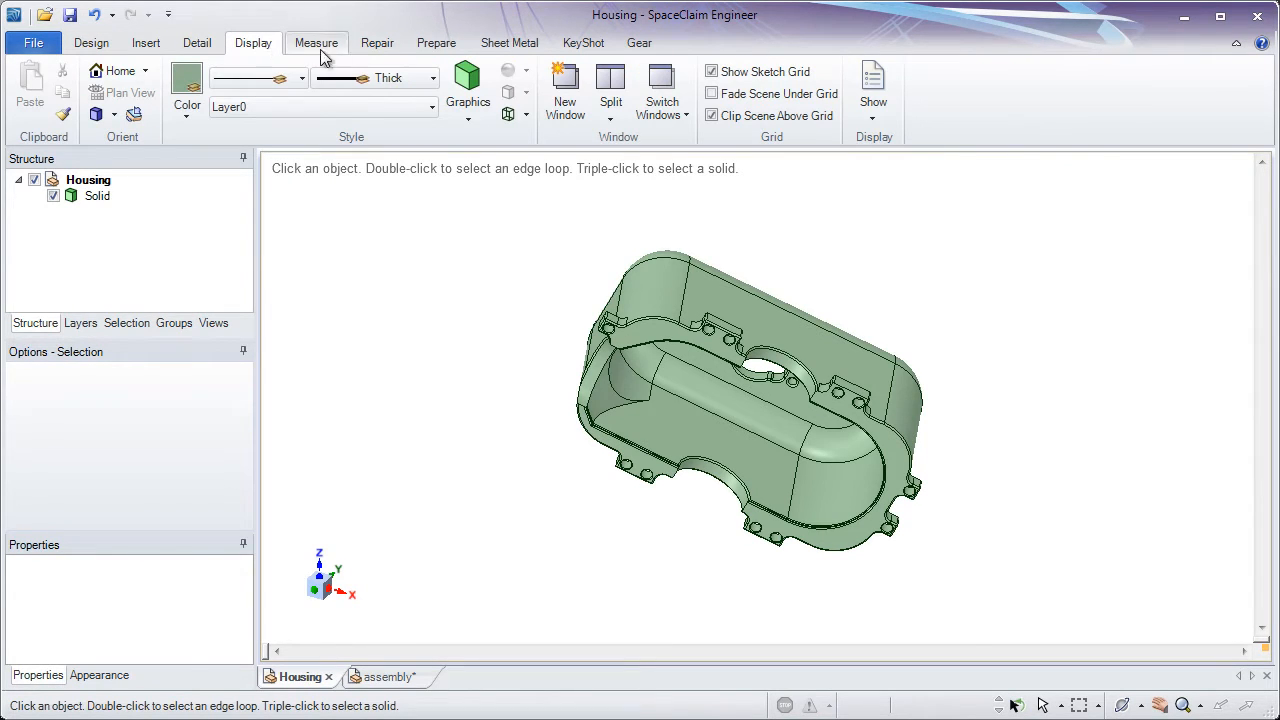
pyautogui.click(870, 117)
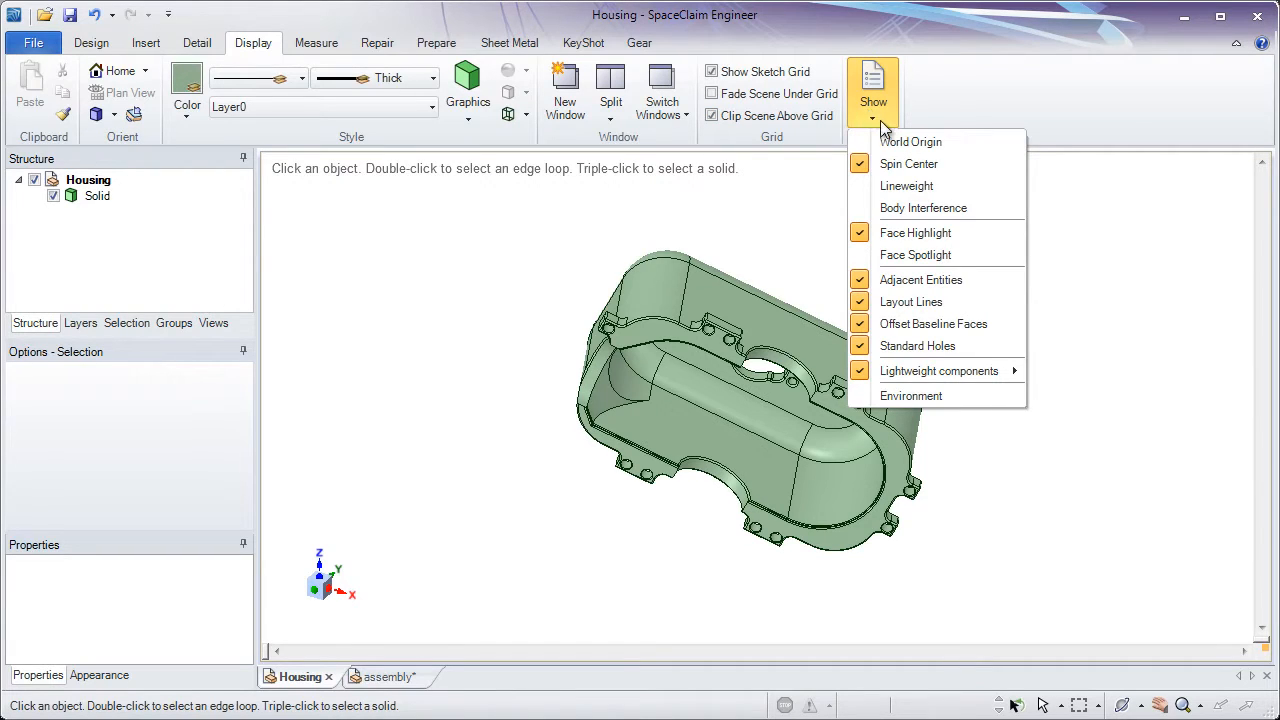
pyautogui.click(905, 143)
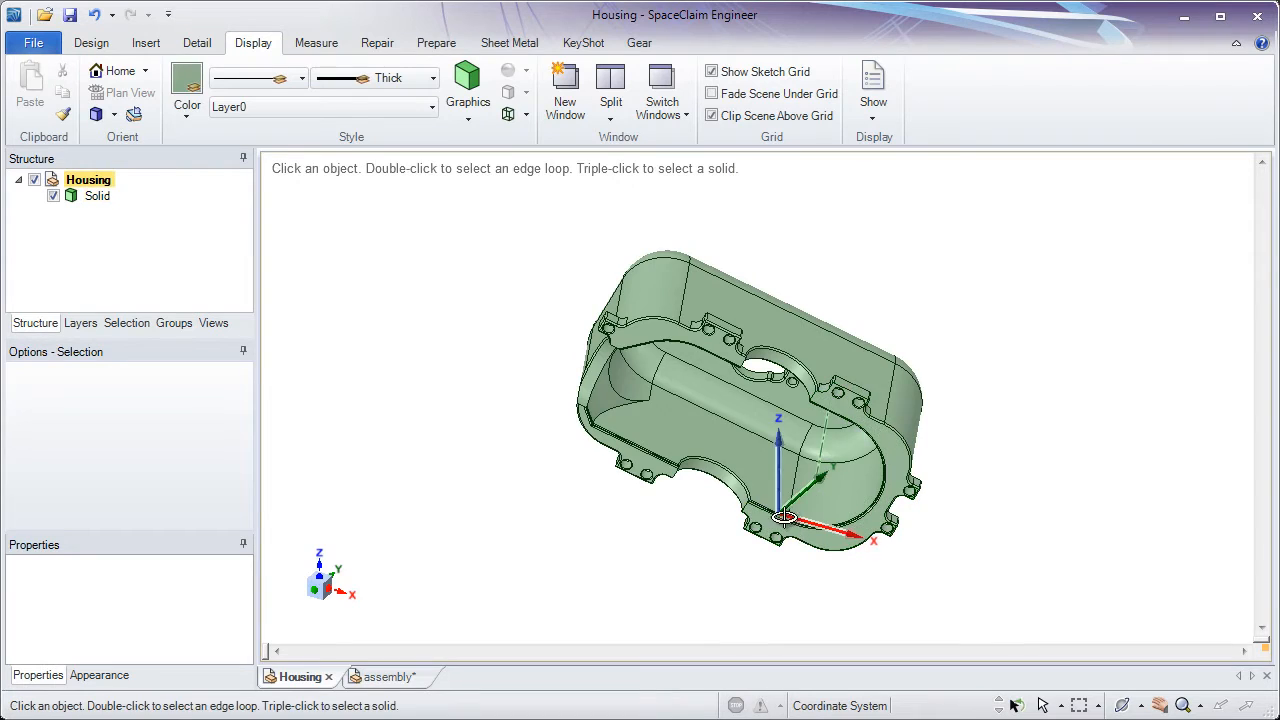
pyautogui.moveTo(790, 520); pyautogui.dragTo(752, 560, button='middle')
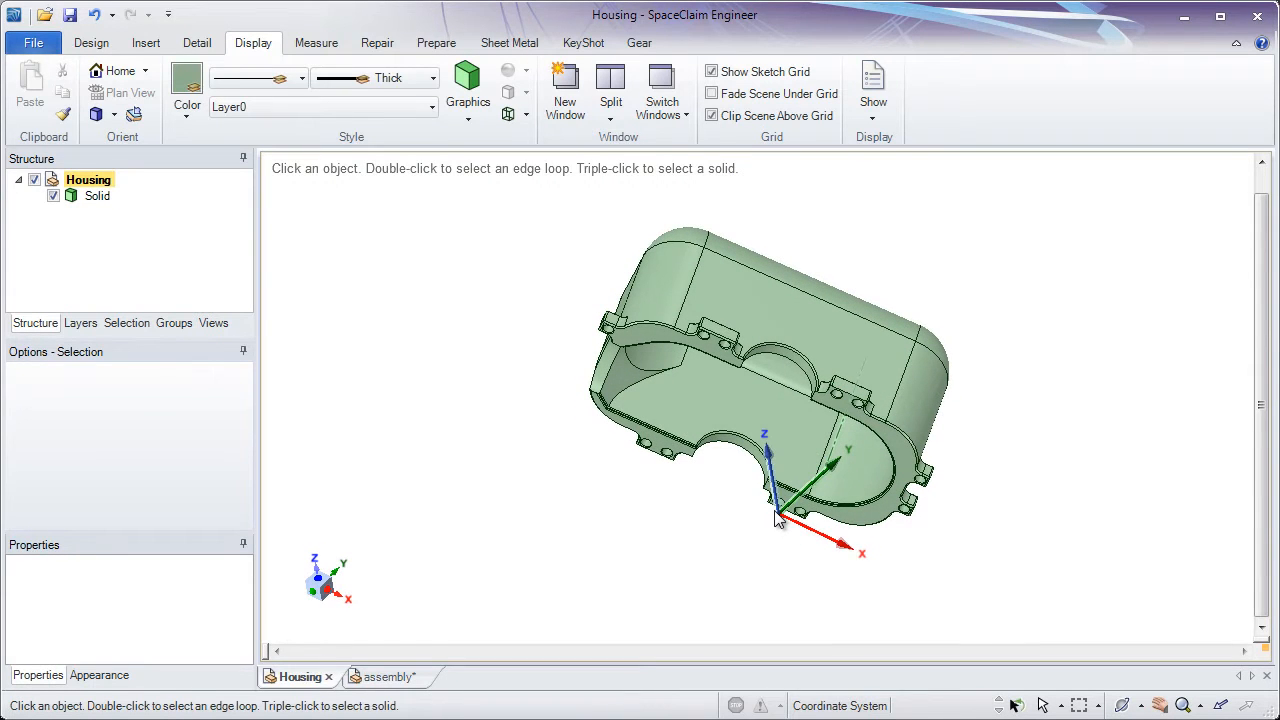
# Align the cylindrical face of the round opening in the housing's closed side with the world origin's Z axis
pyautogui.click(91, 43)
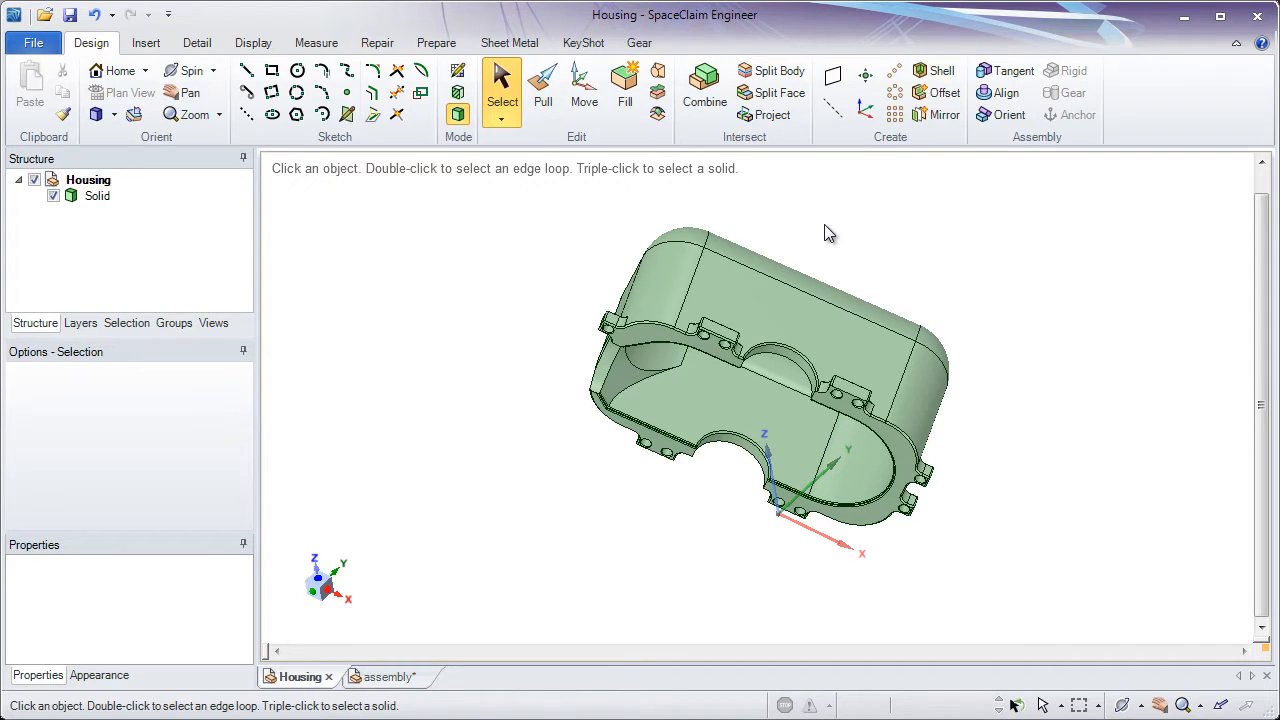
pyautogui.click(1006, 100)
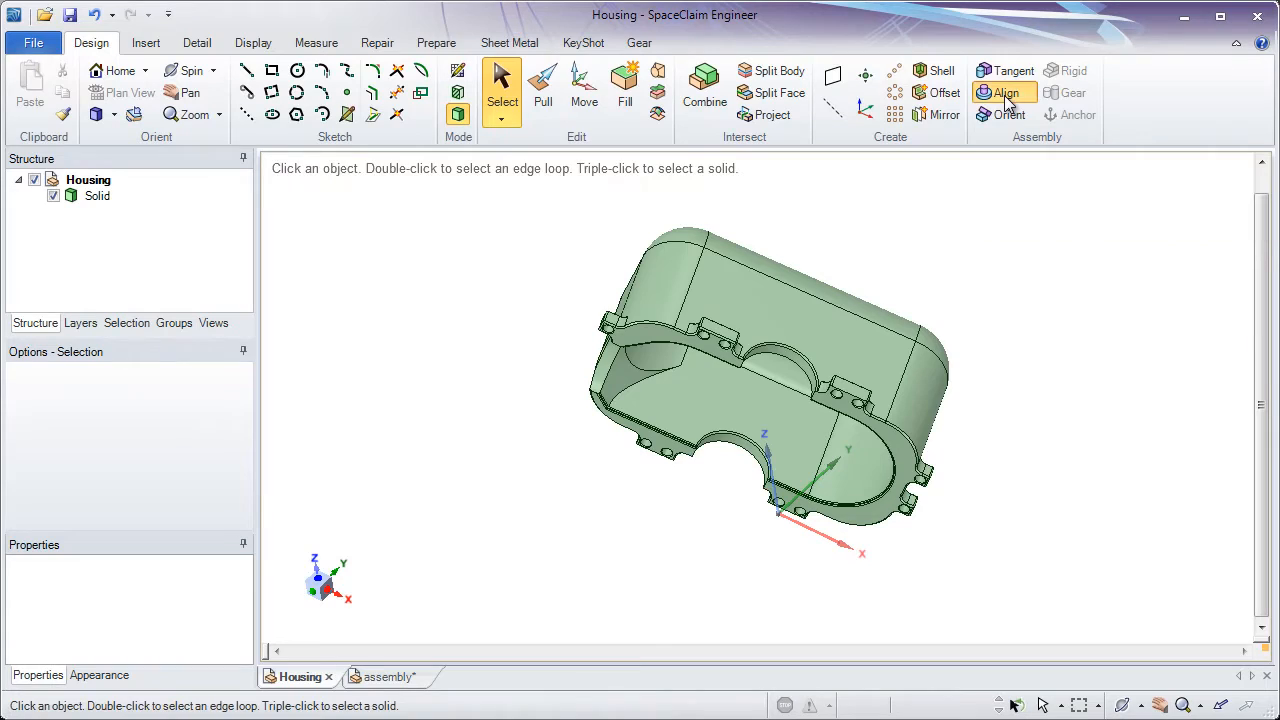
pyautogui.scroll(2, 776, 334)
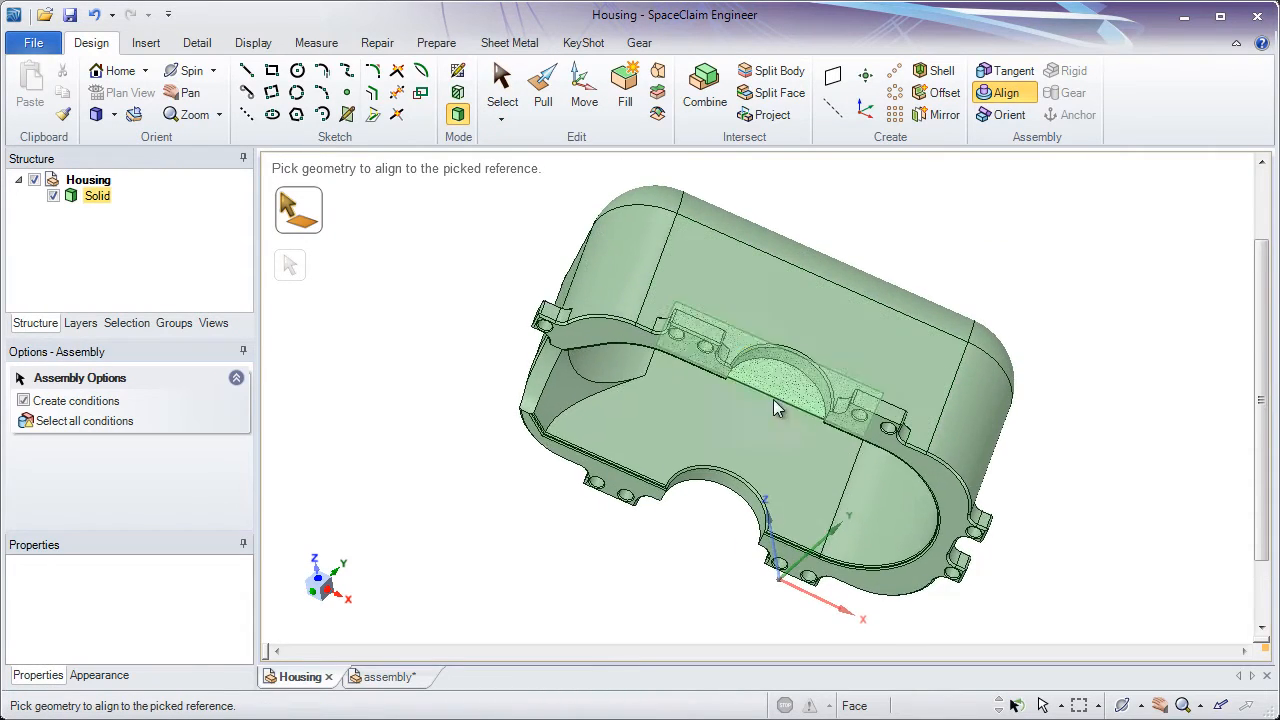
pyautogui.moveTo(775, 404); pyautogui.dragTo(772, 430, button='middle')
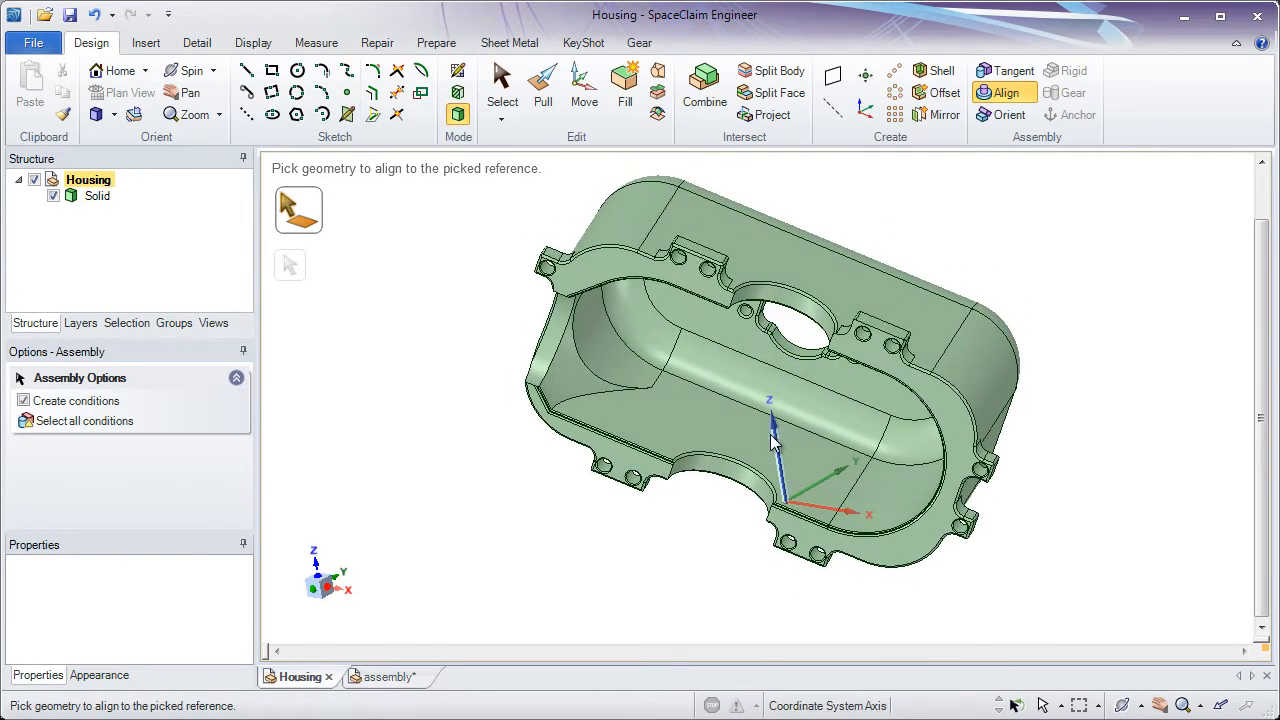
pyautogui.click(800, 358)
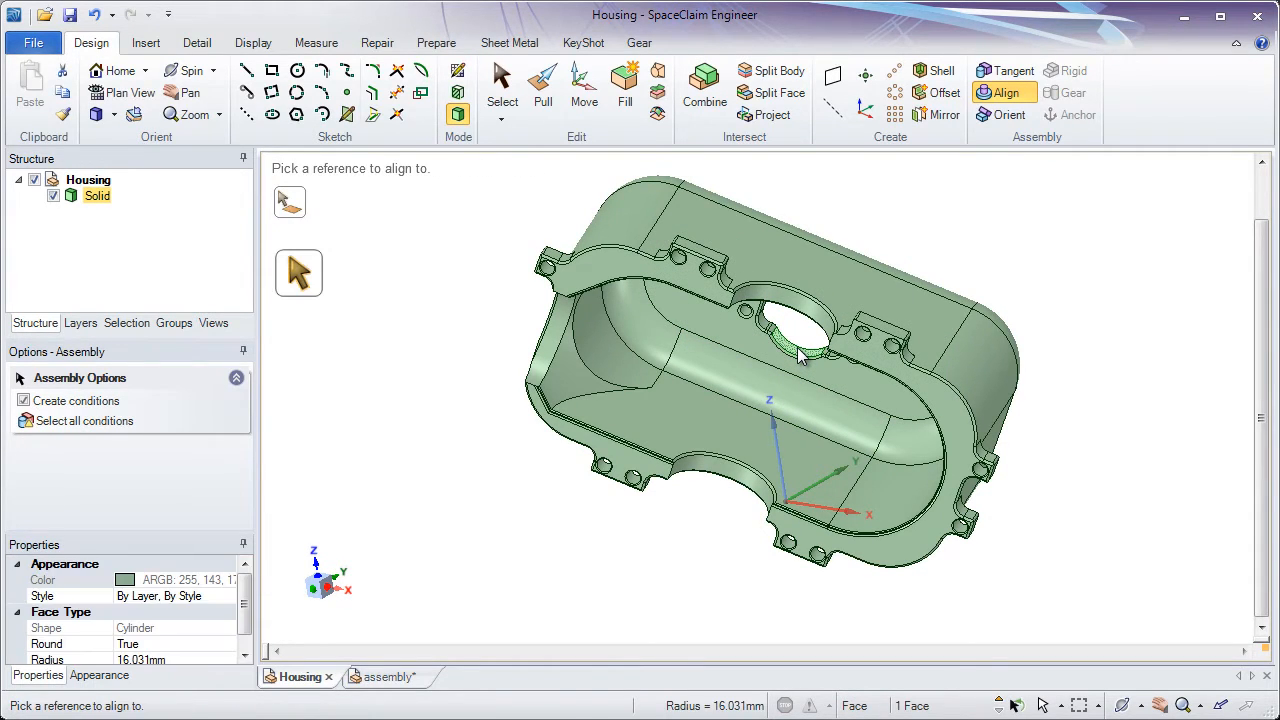
pyautogui.click(777, 447)
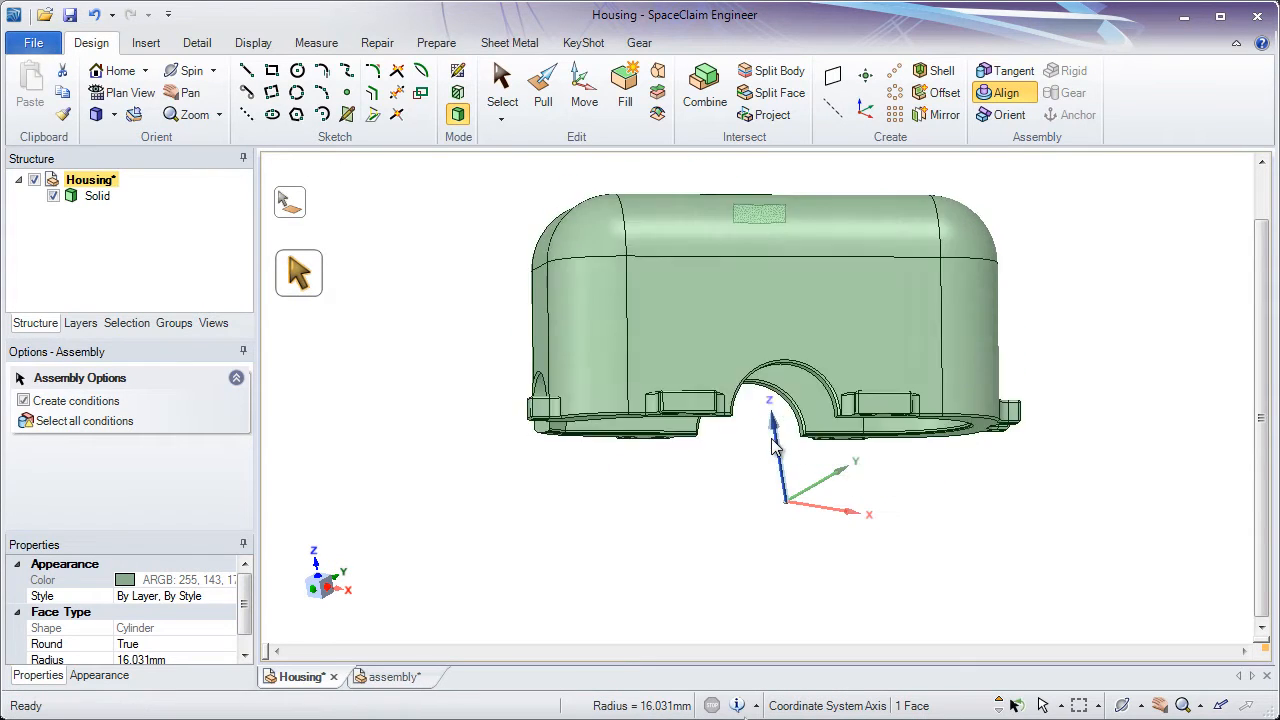
pyautogui.click(740, 249)
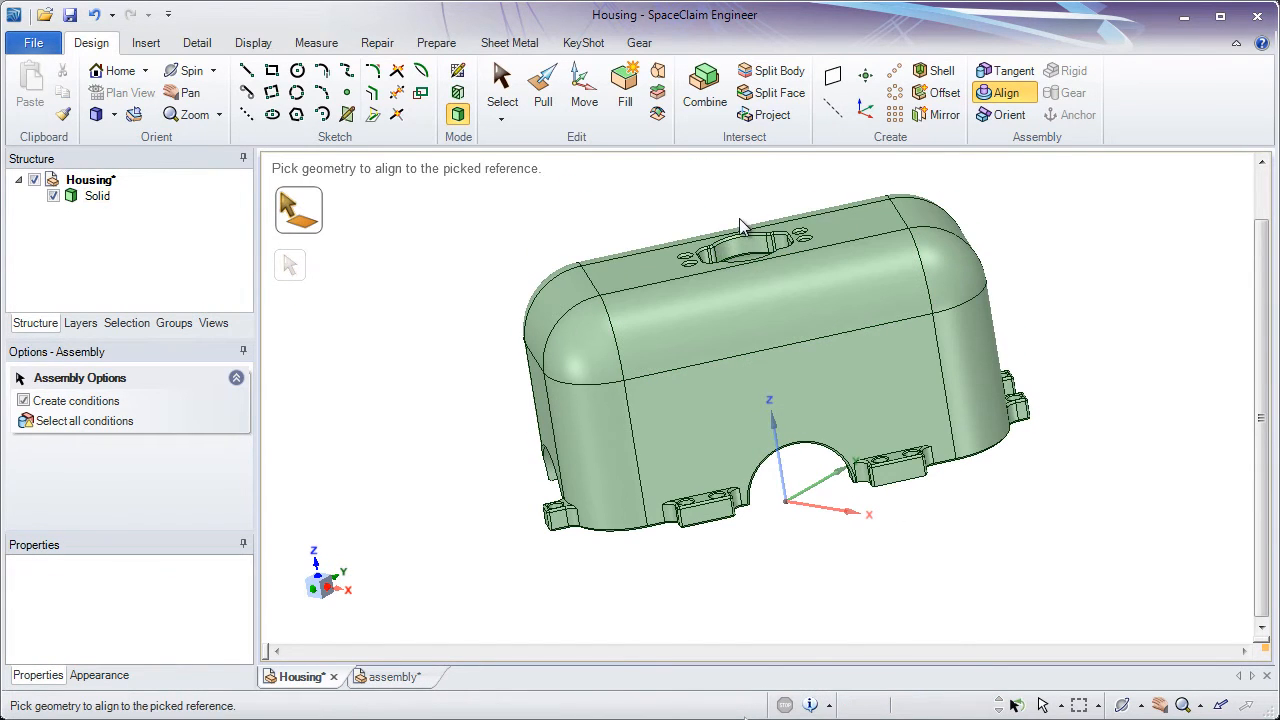
# Align the planar flange face around the housing's open side with the world origin's X axis
pyautogui.moveTo(739, 218); pyautogui.dragTo(751, 420, button='middle')
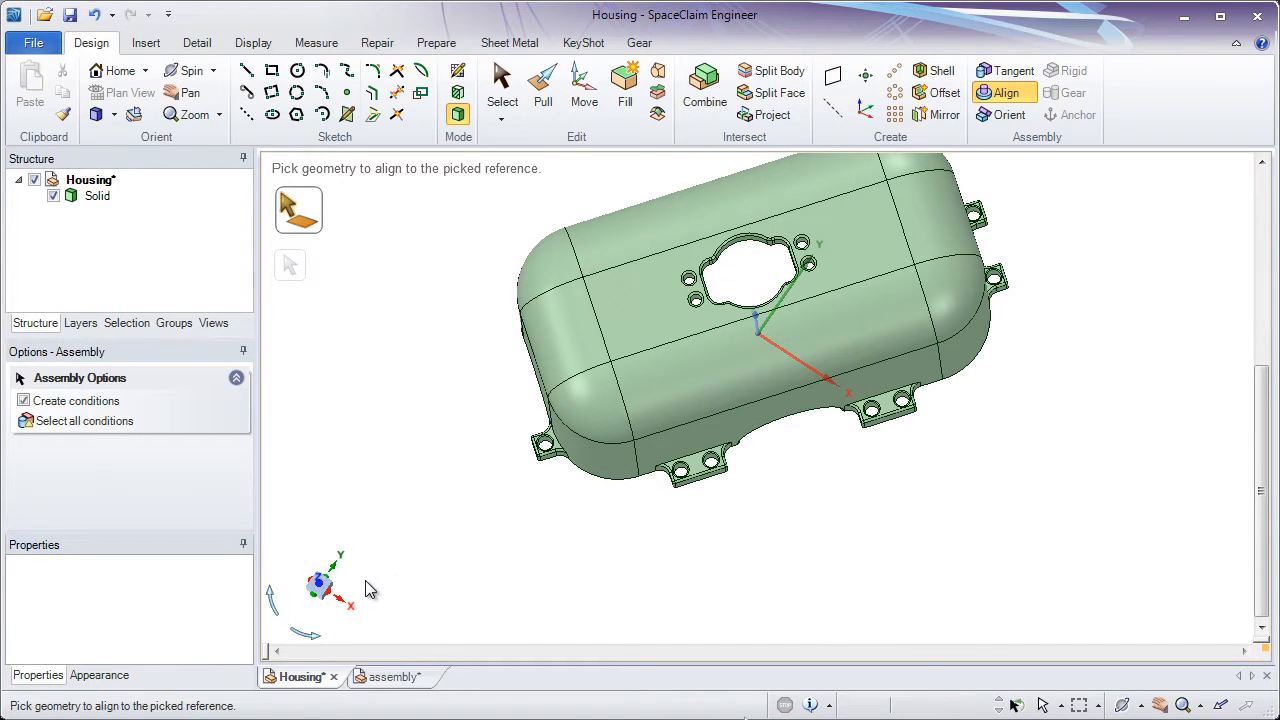
pyautogui.click(318, 586)
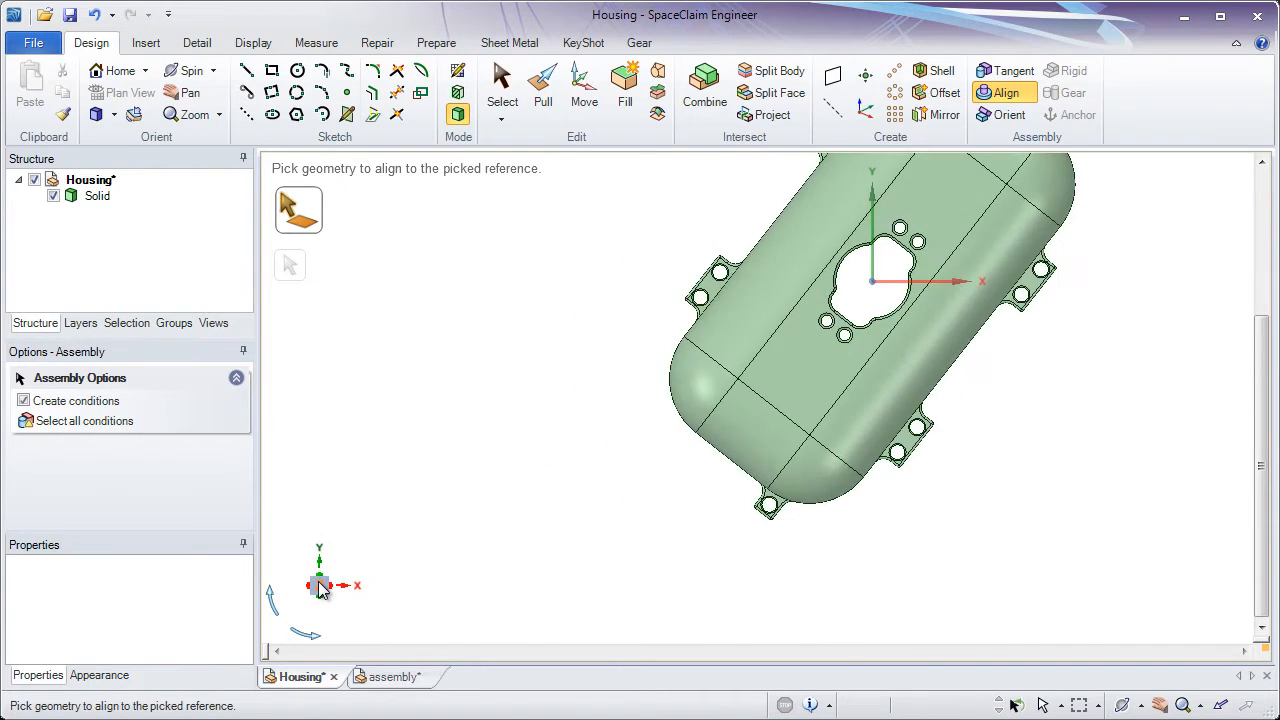
pyautogui.click(338, 586)
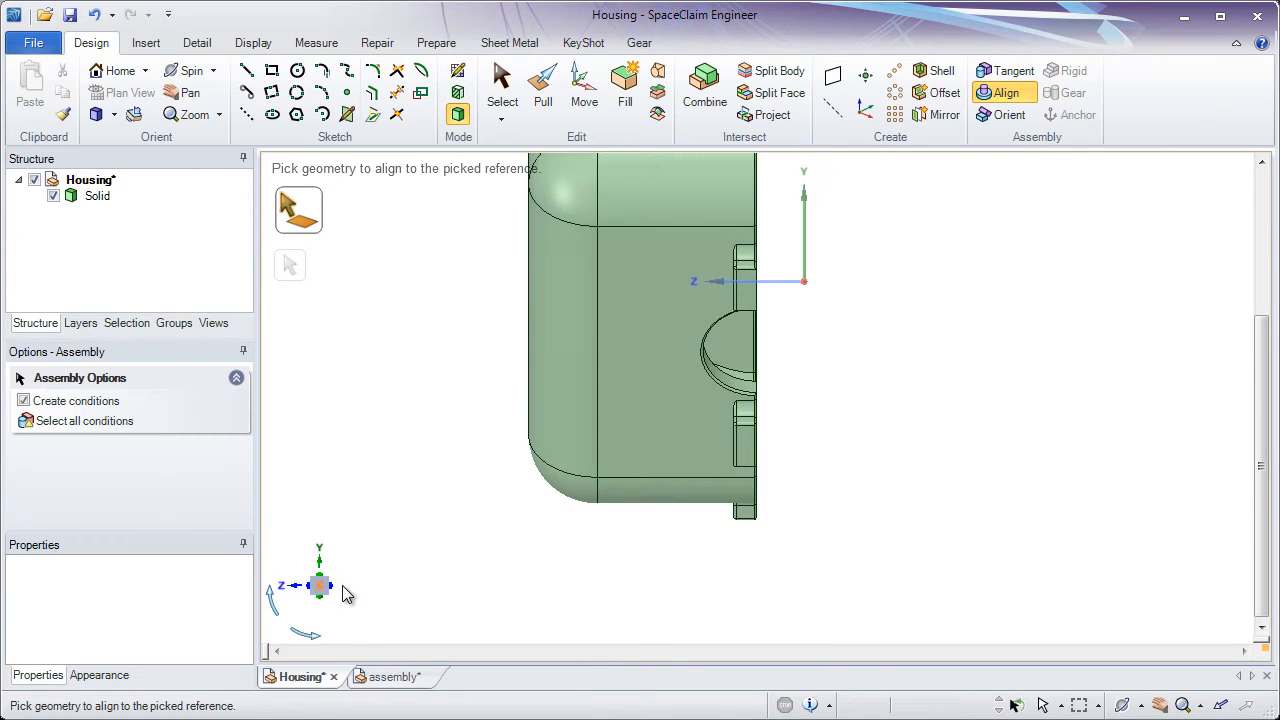
pyautogui.click(322, 574)
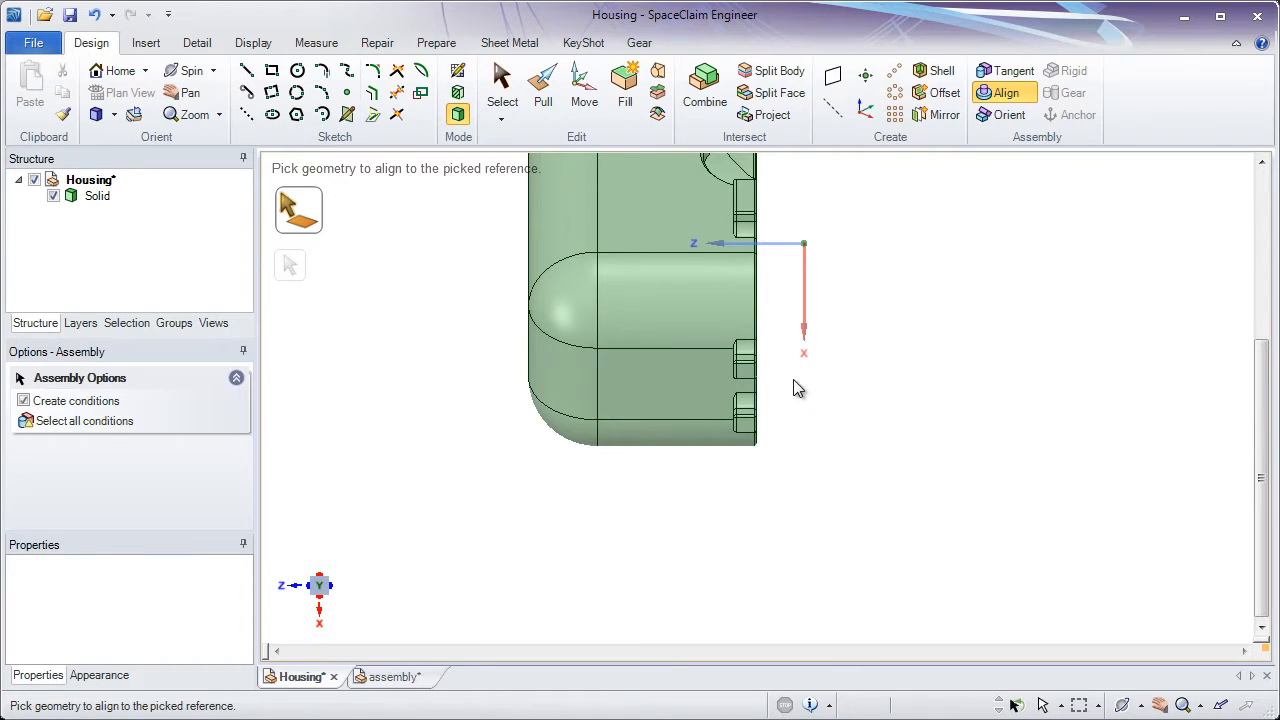
pyautogui.keyDown('shift'); pyautogui.moveTo(848, 280); pyautogui.dragTo(745, 482, button='middle'); pyautogui.keyUp('shift')
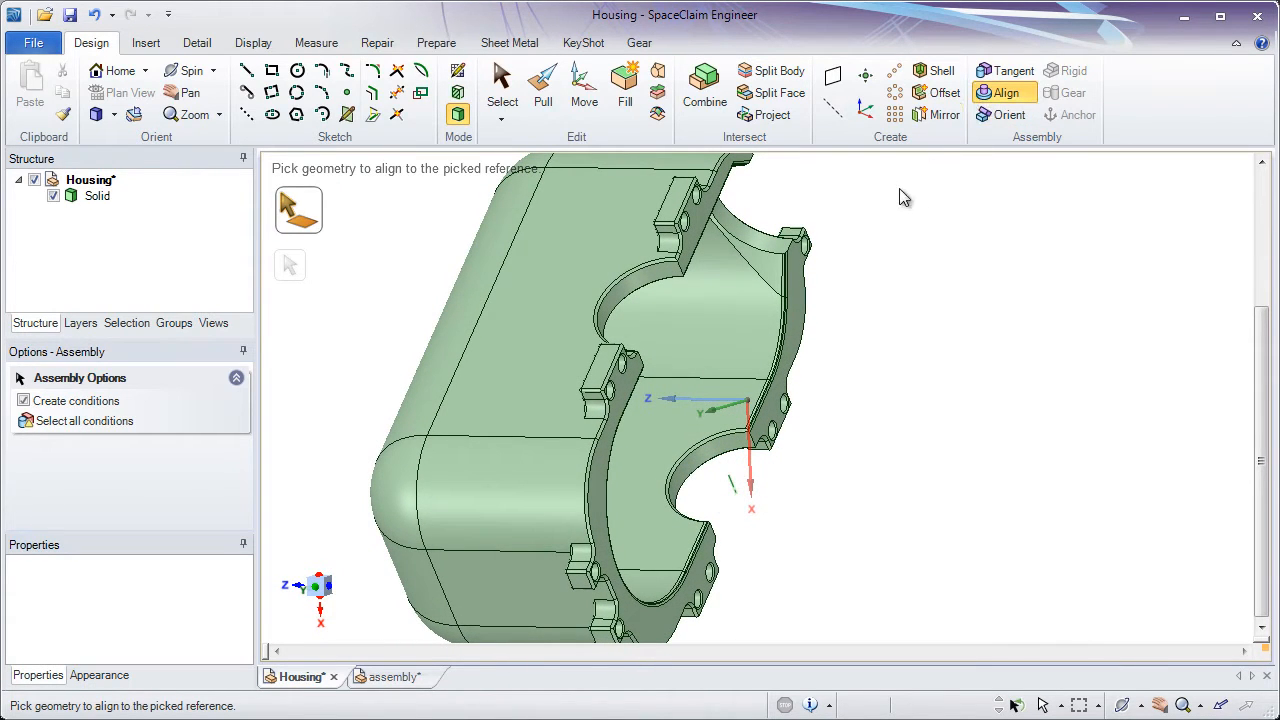
pyautogui.click(796, 334)
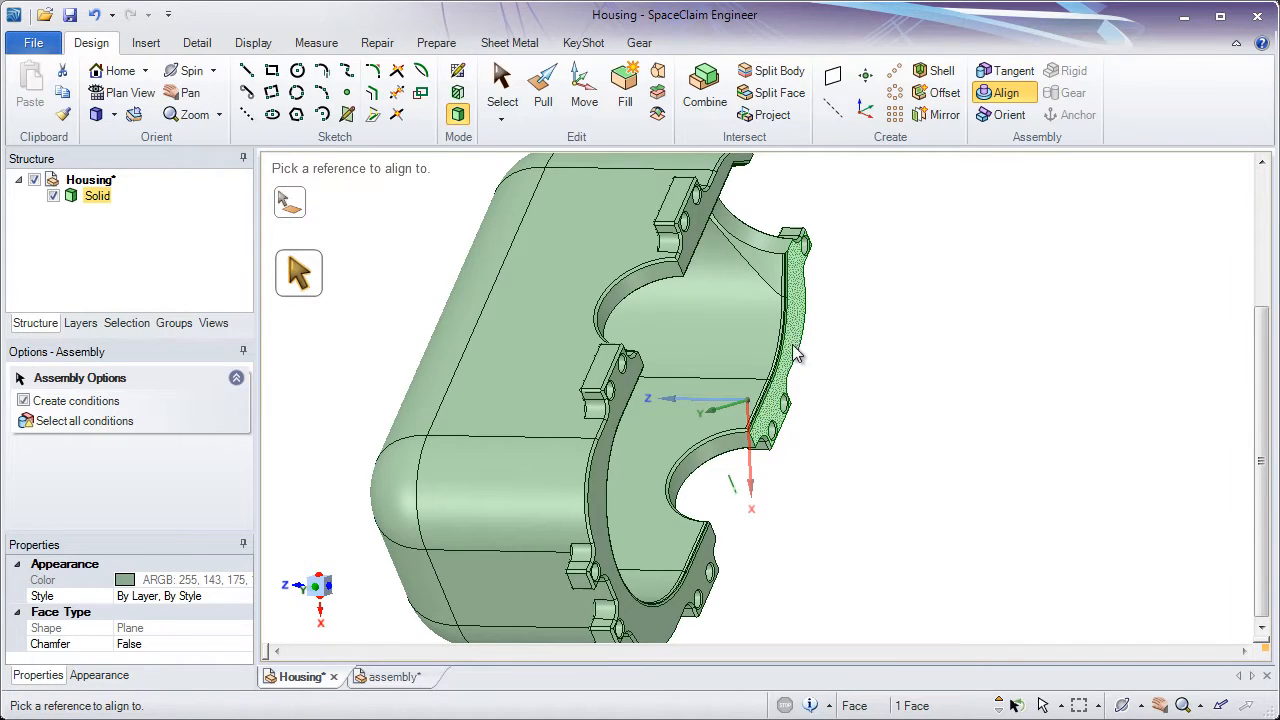
pyautogui.click(754, 490)
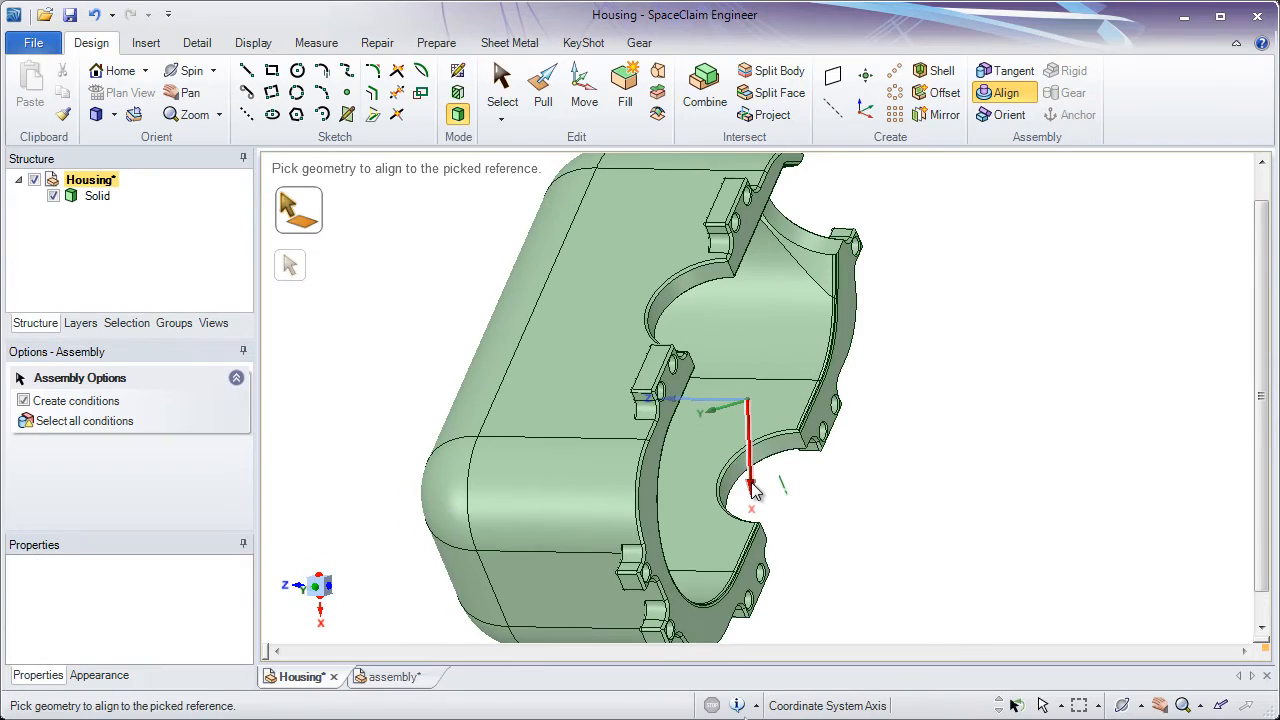
# Orient the housing's planar long side face with the half-round cutout to the world origin's Y axis
pyautogui.moveTo(854, 446); pyautogui.dragTo(802, 386, button='middle')
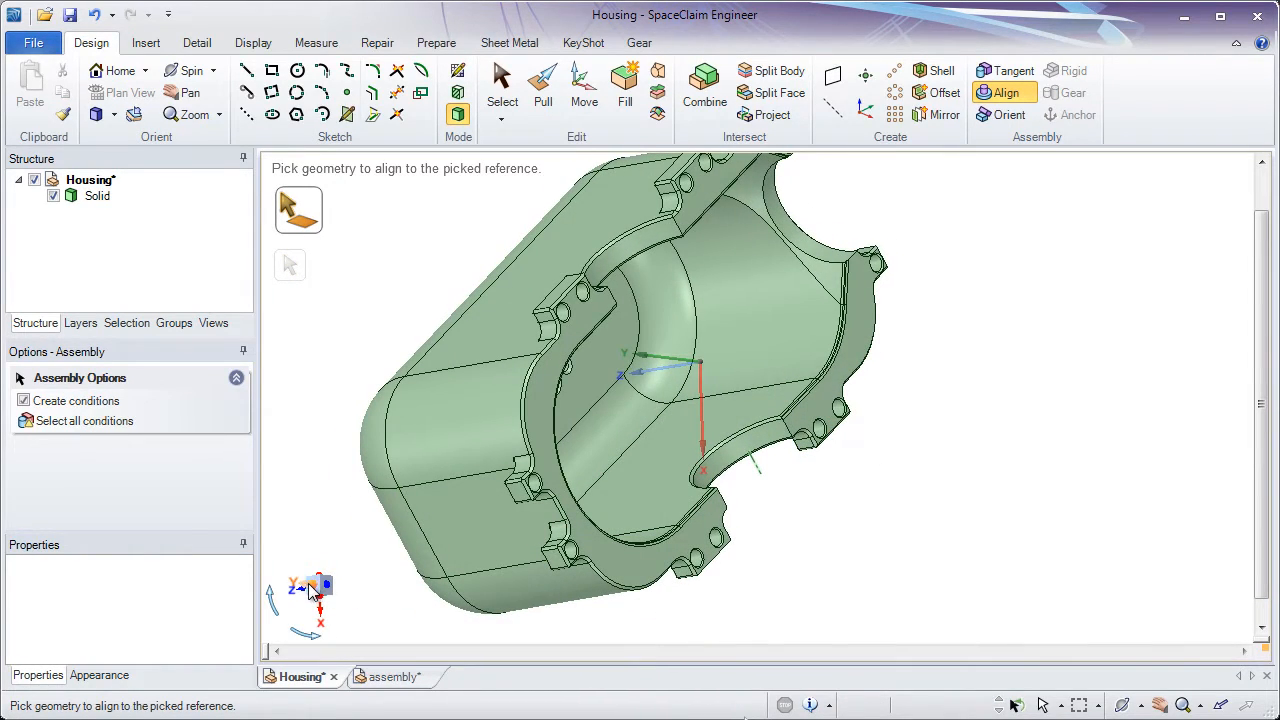
pyautogui.click(312, 588)
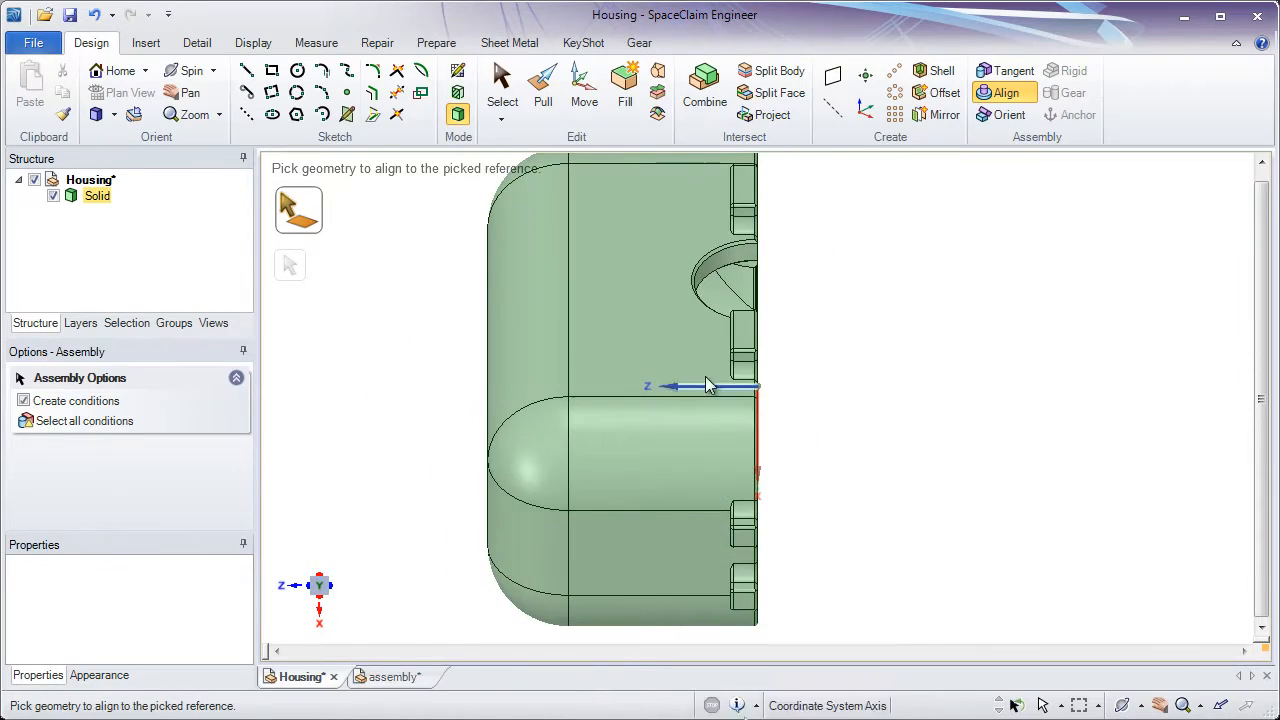
pyautogui.moveTo(763, 423); pyautogui.dragTo(1045, 353, button='middle')
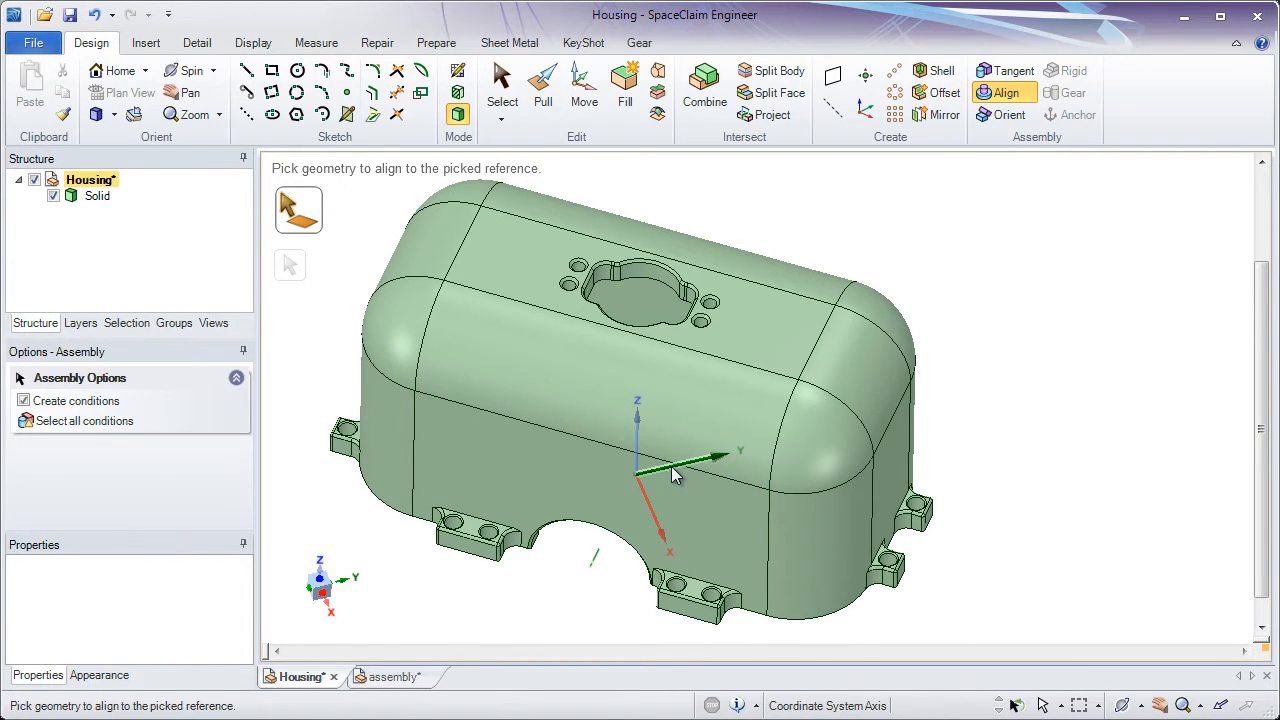
pyautogui.moveTo(671, 450); pyautogui.dragTo(669, 229, button='middle')
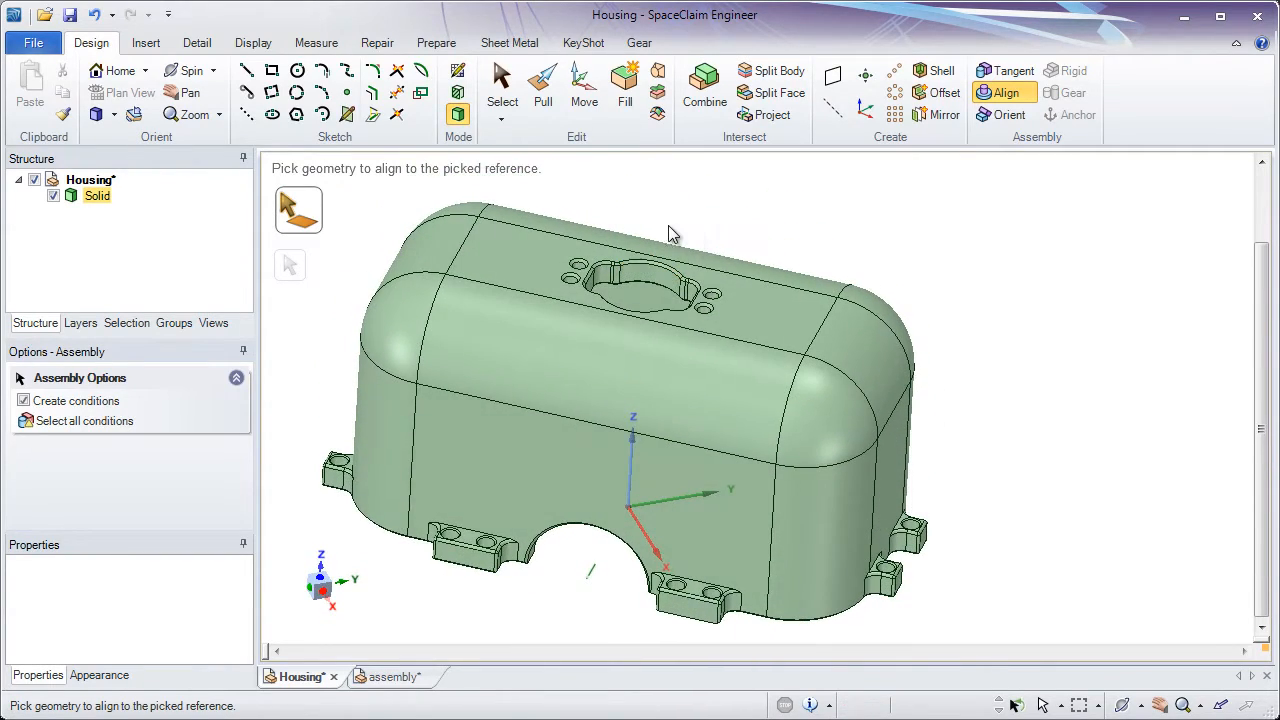
pyautogui.click(1013, 116)
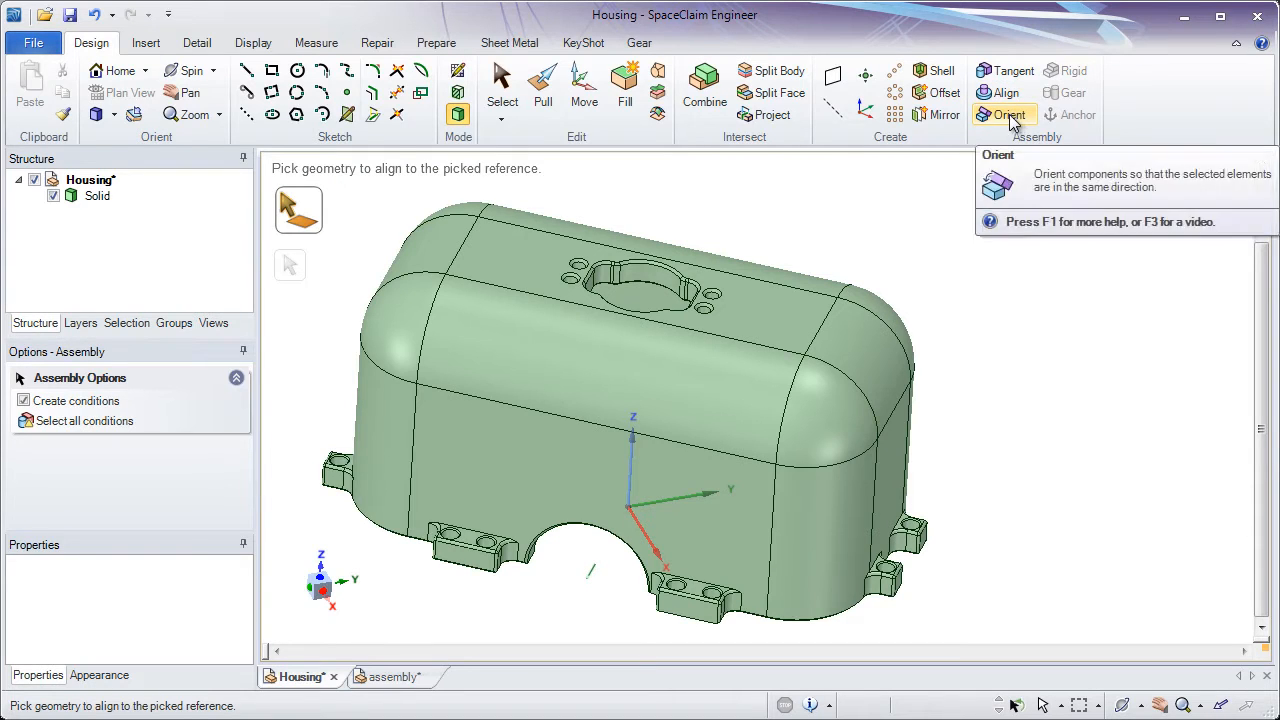
pyautogui.click(722, 540)
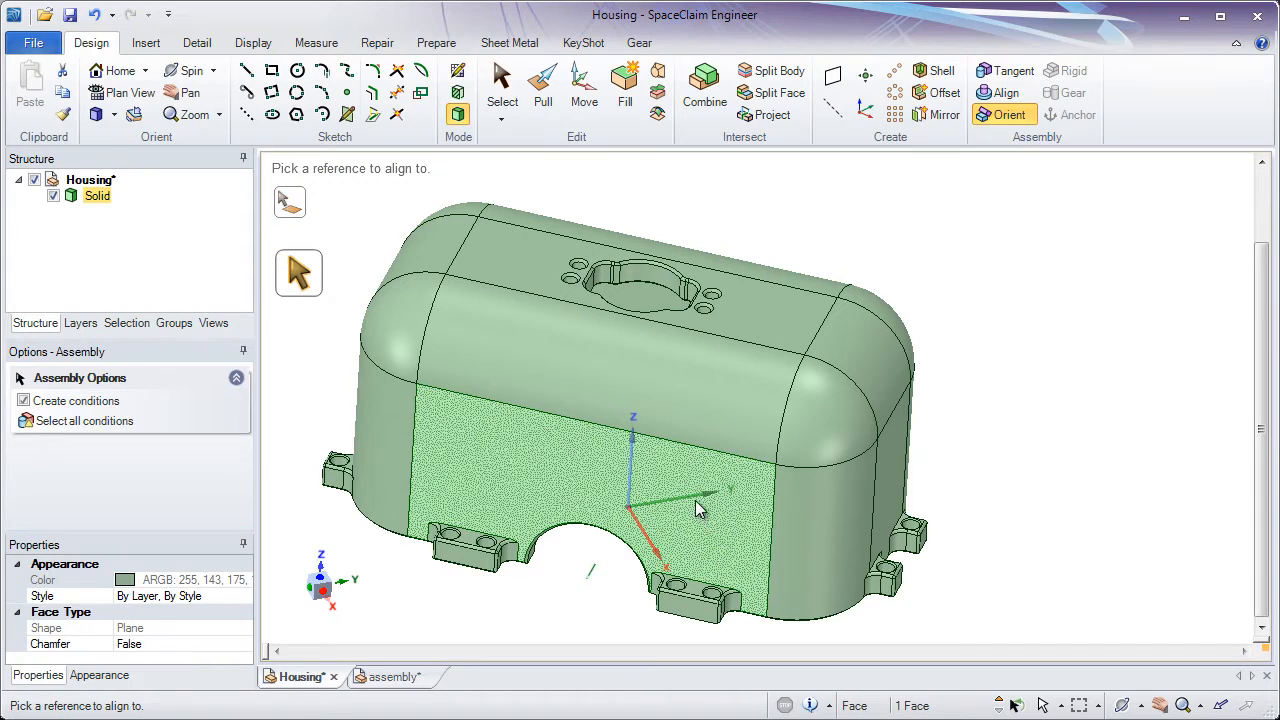
pyautogui.click(698, 504)
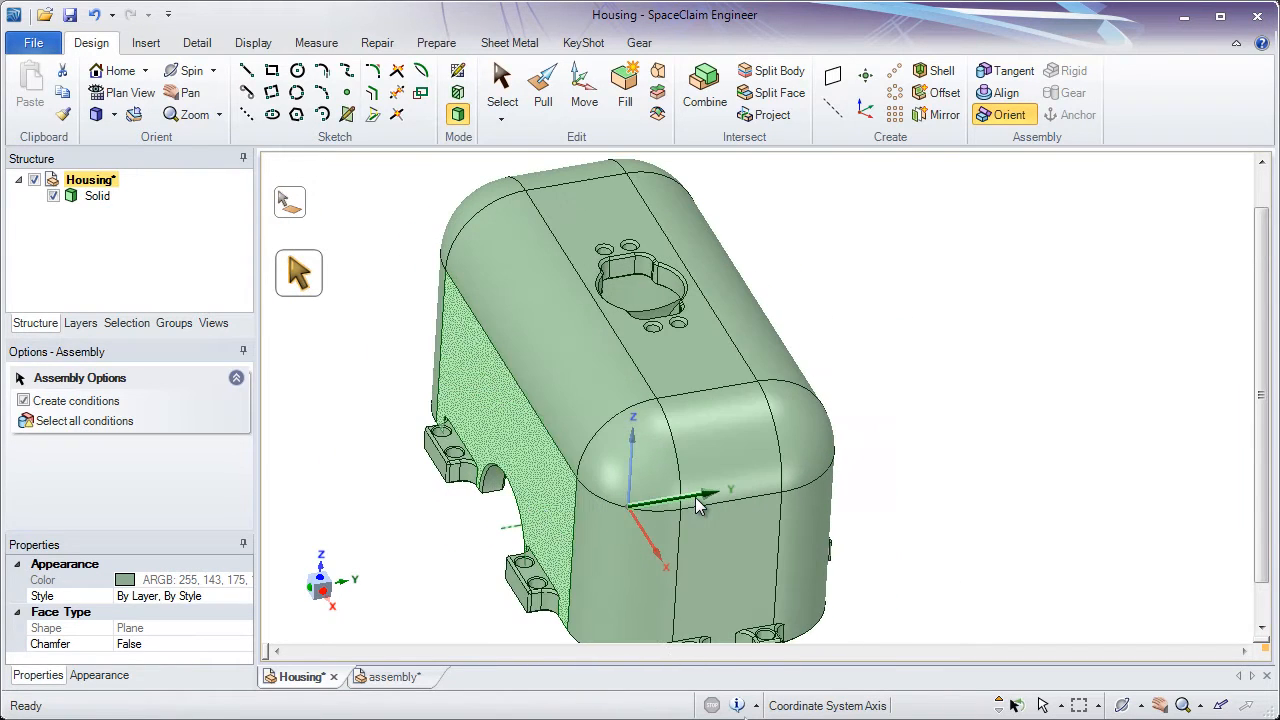
# Examine the housing in plan, side, end and underside views to check its orientation against the world origin, and leave the Orient tool
pyautogui.click(320, 586)
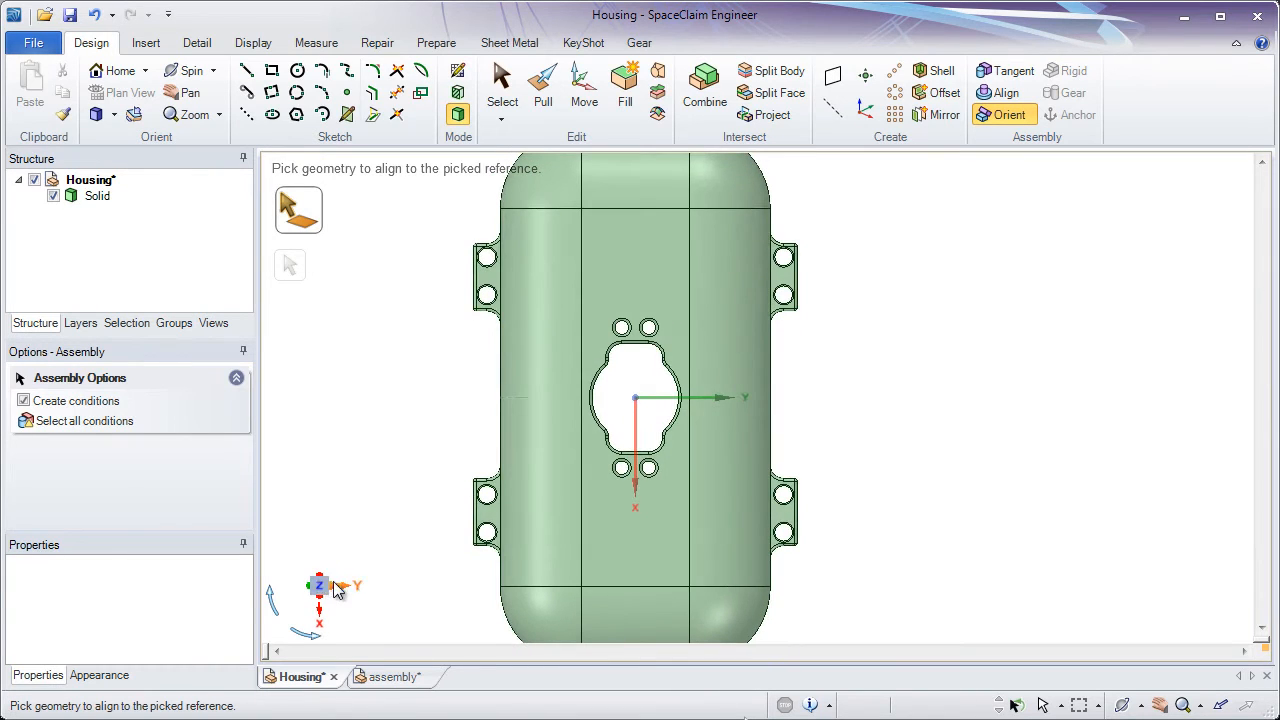
pyautogui.click(345, 587)
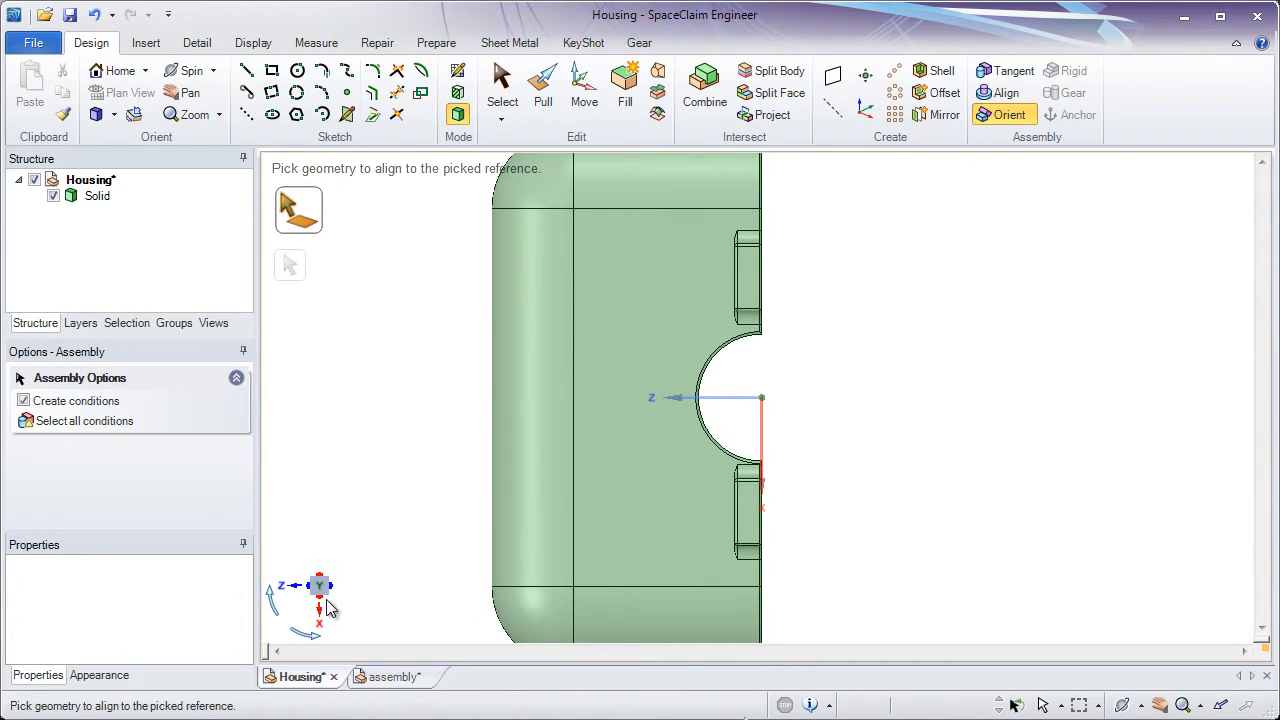
pyautogui.click(320, 617)
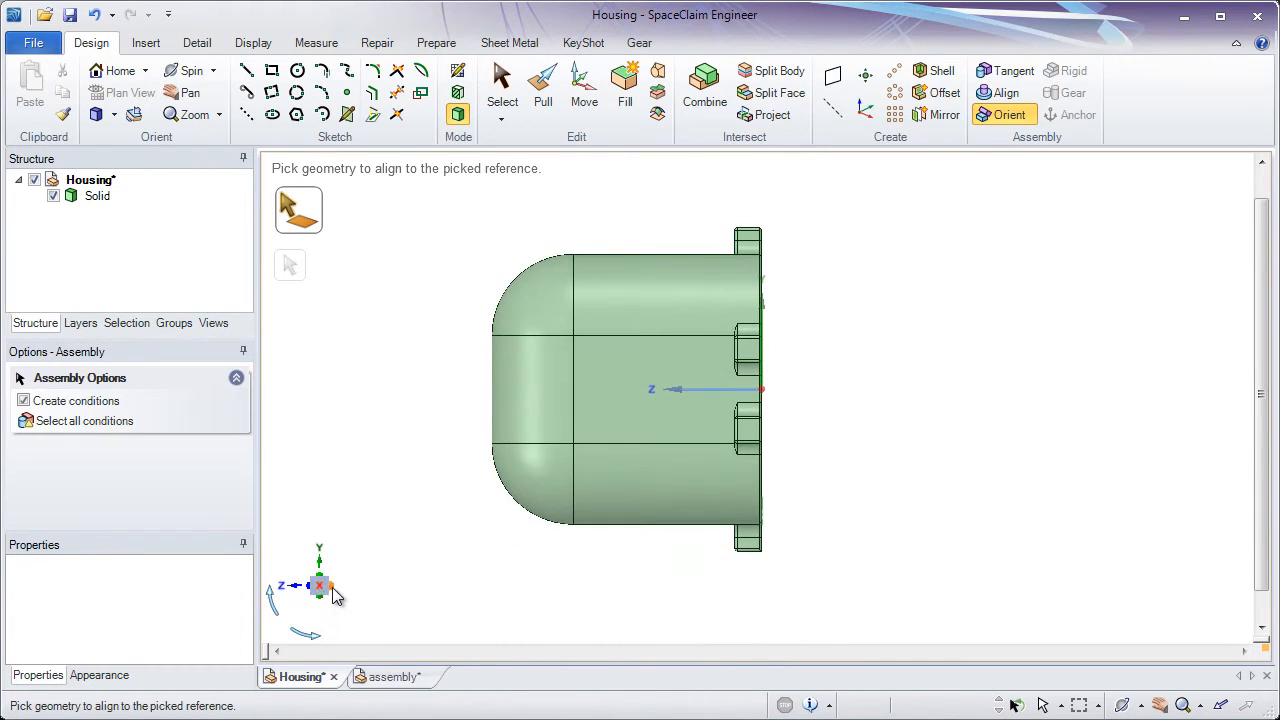
pyautogui.click(332, 589)
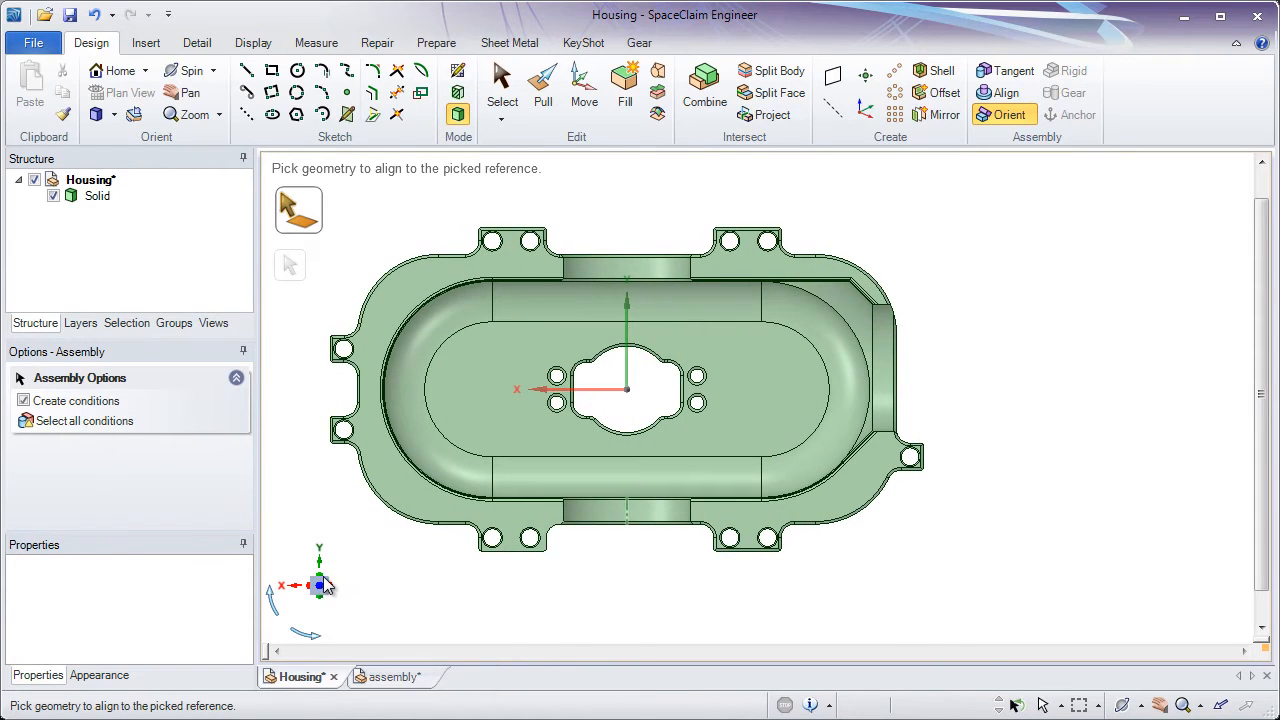
pyautogui.click(320, 568)
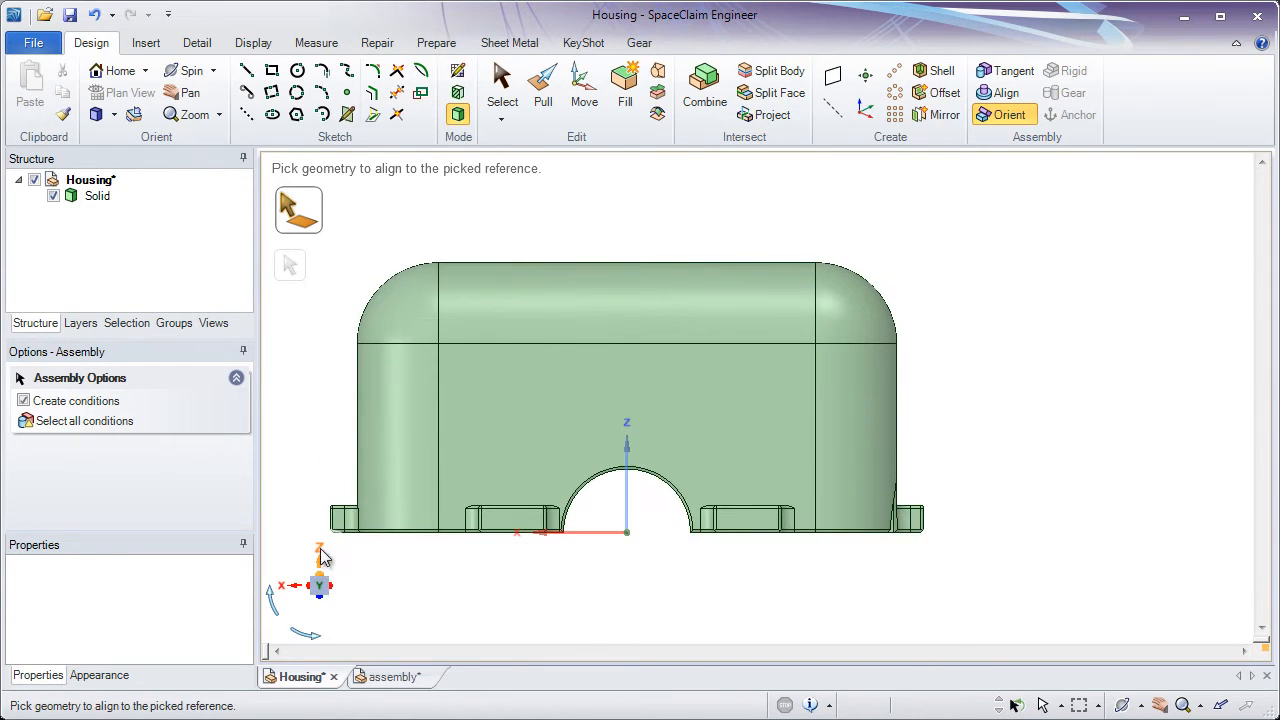
pyautogui.keyDown('shift'); pyautogui.moveTo(309, 440); pyautogui.dragTo(460, 411, button='middle'); pyautogui.keyUp('shift')
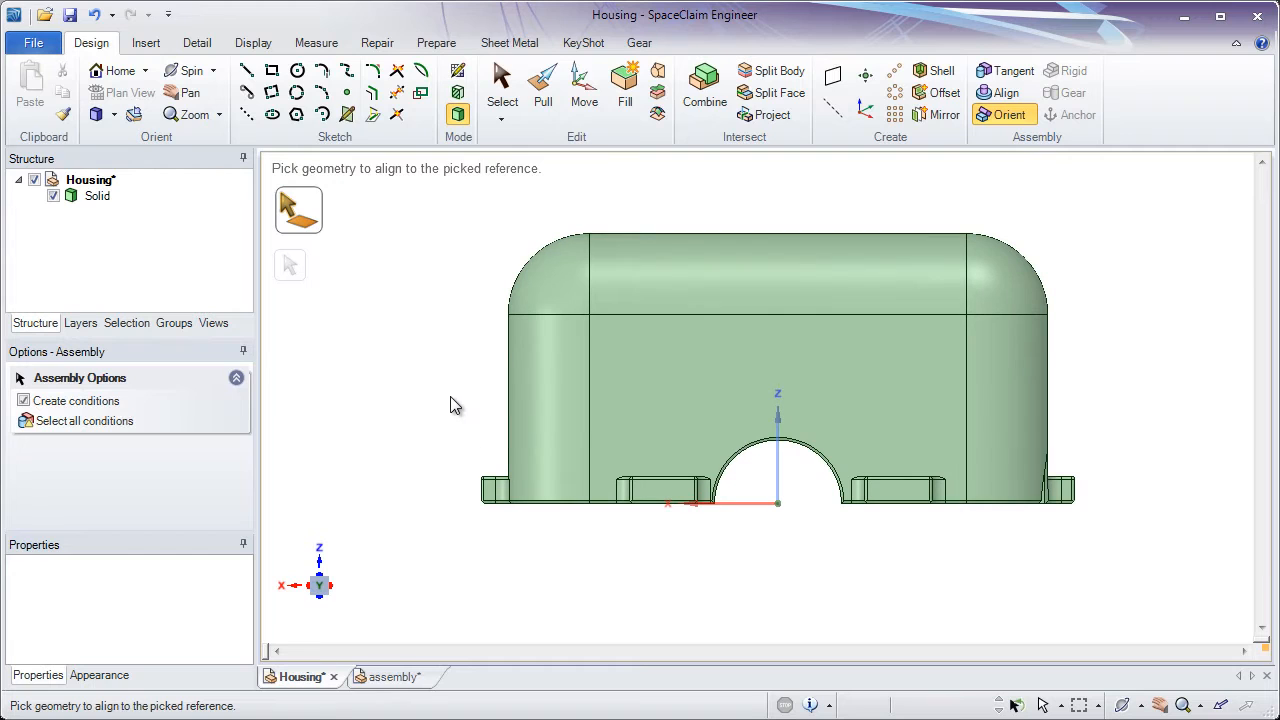
pyautogui.click(502, 88)
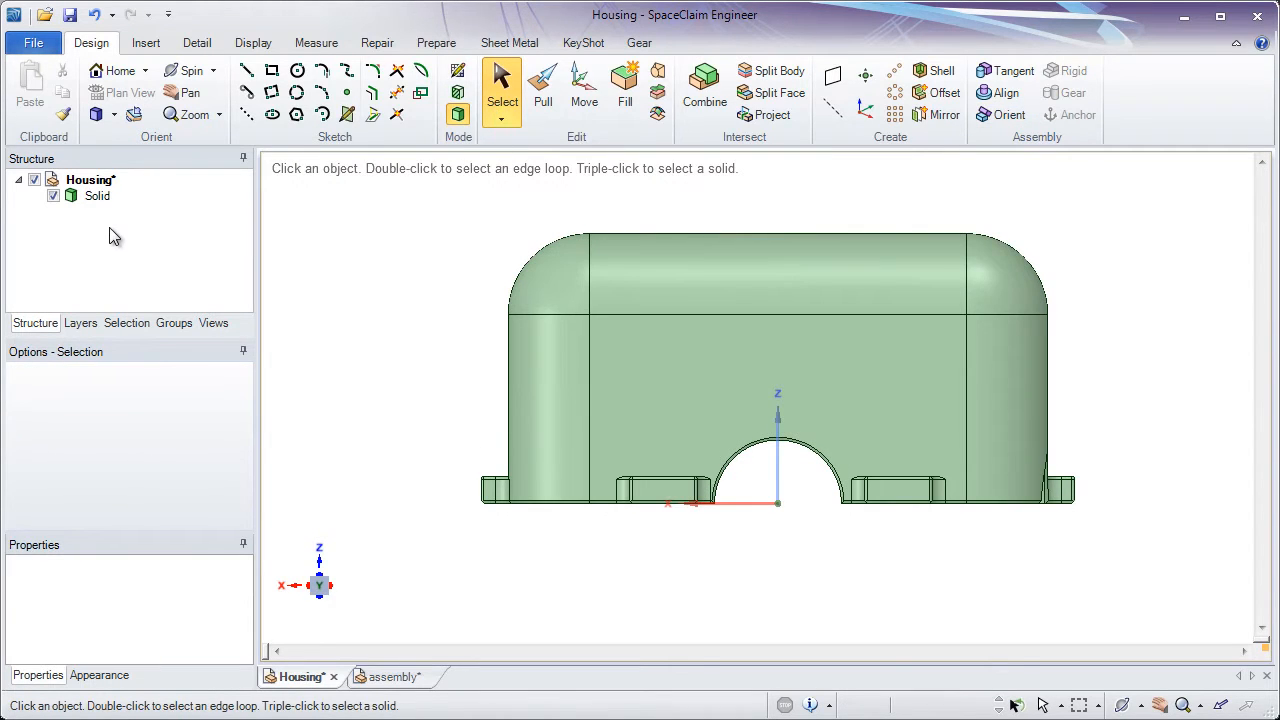
pyautogui.click(104, 200)
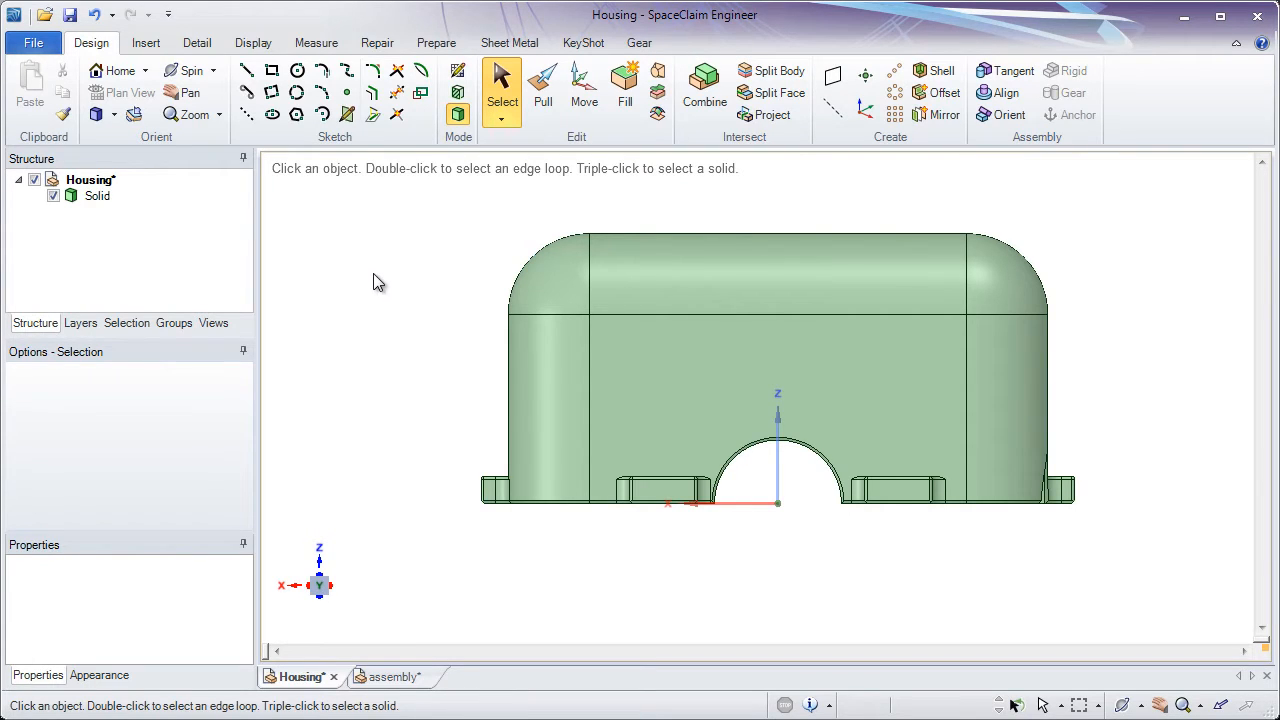
# Switch to the assembly design and expand all components in its structure tree
pyautogui.click(394, 677)
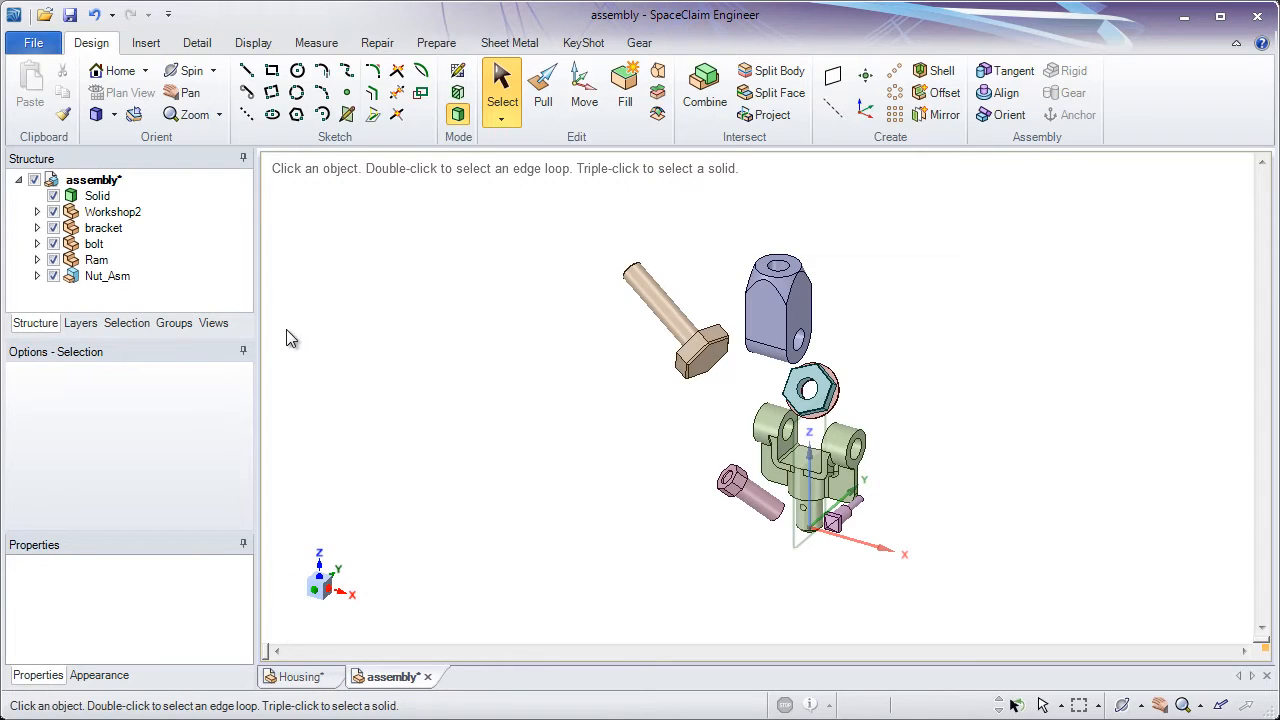
pyautogui.click(37, 276)
pyautogui.click(37, 276)
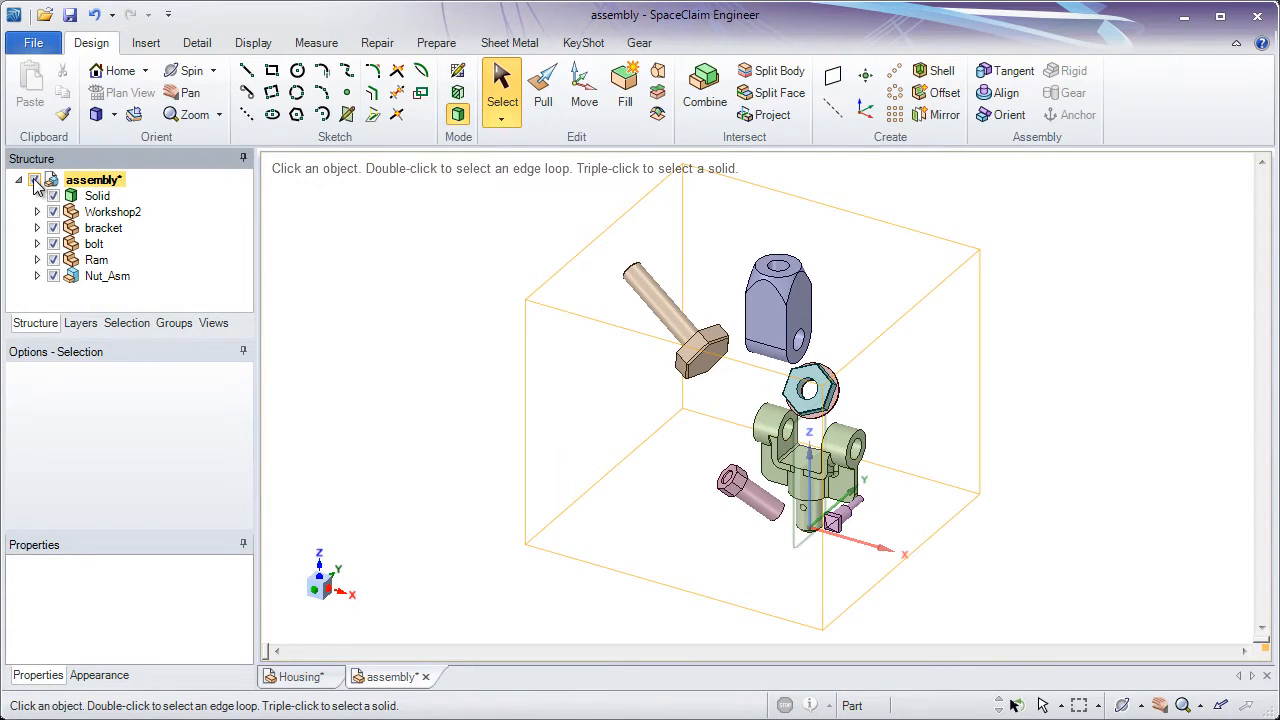
pyautogui.rightClick(54, 180)
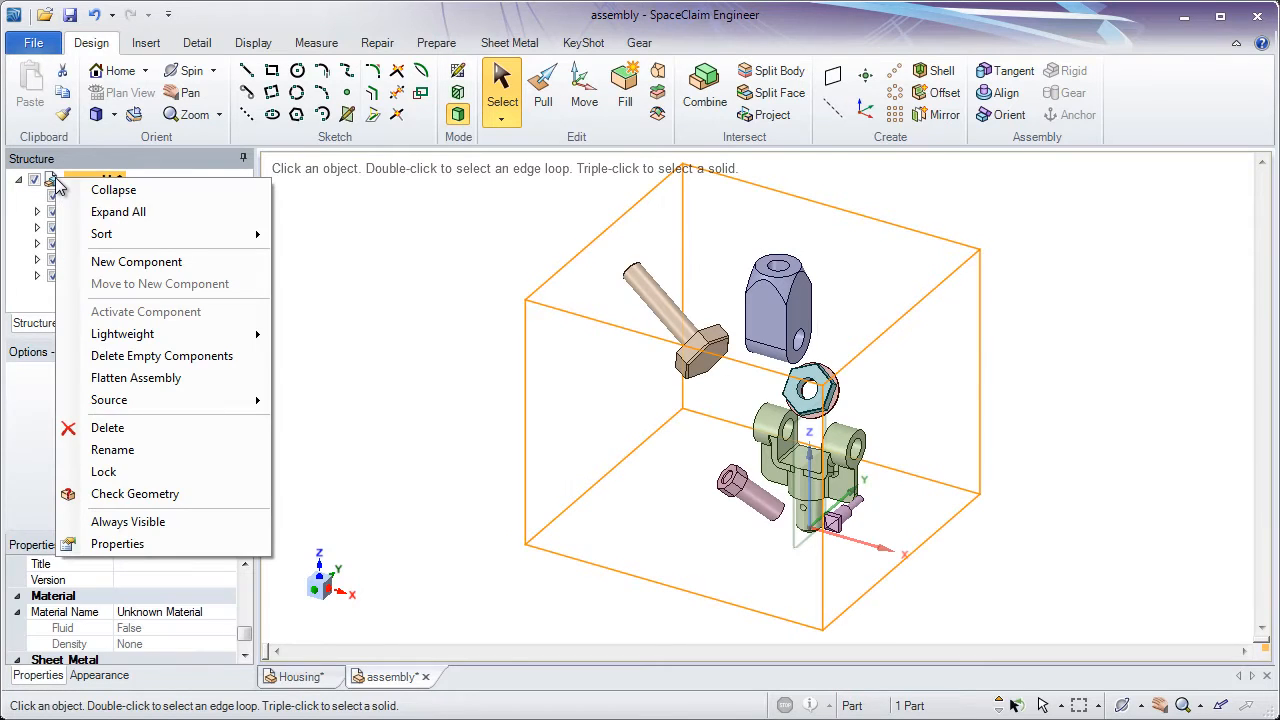
pyautogui.click(104, 211)
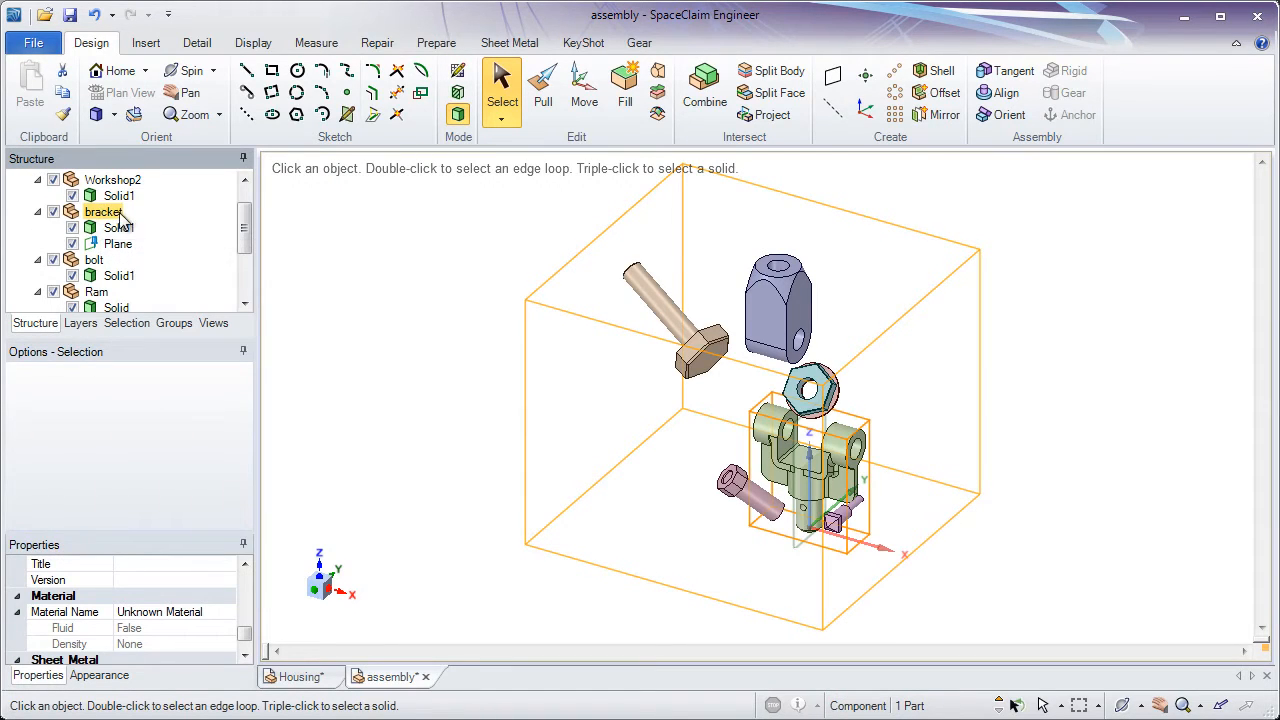
pyautogui.moveTo(246, 234)
pyautogui.mouseDown()
pyautogui.moveTo(251, 207)
pyautogui.moveTo(255, 300)
pyautogui.moveTo(246, 229)
pyautogui.mouseUp()
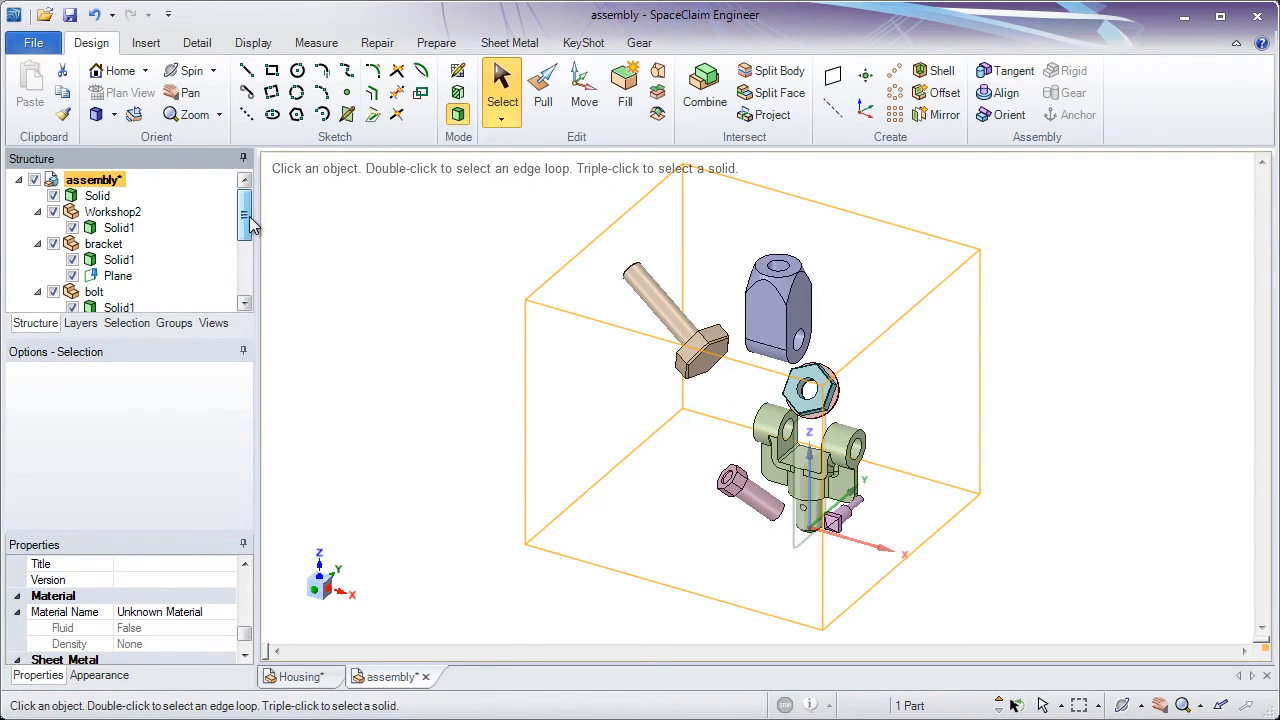
pyautogui.click(447, 377)
# Anchor the bracket component using the outer cylindrical face of one of its upper lugs
pyautogui.keyDown('ctrl'); pyautogui.scroll(3, 818, 515); pyautogui.keyUp('ctrl')
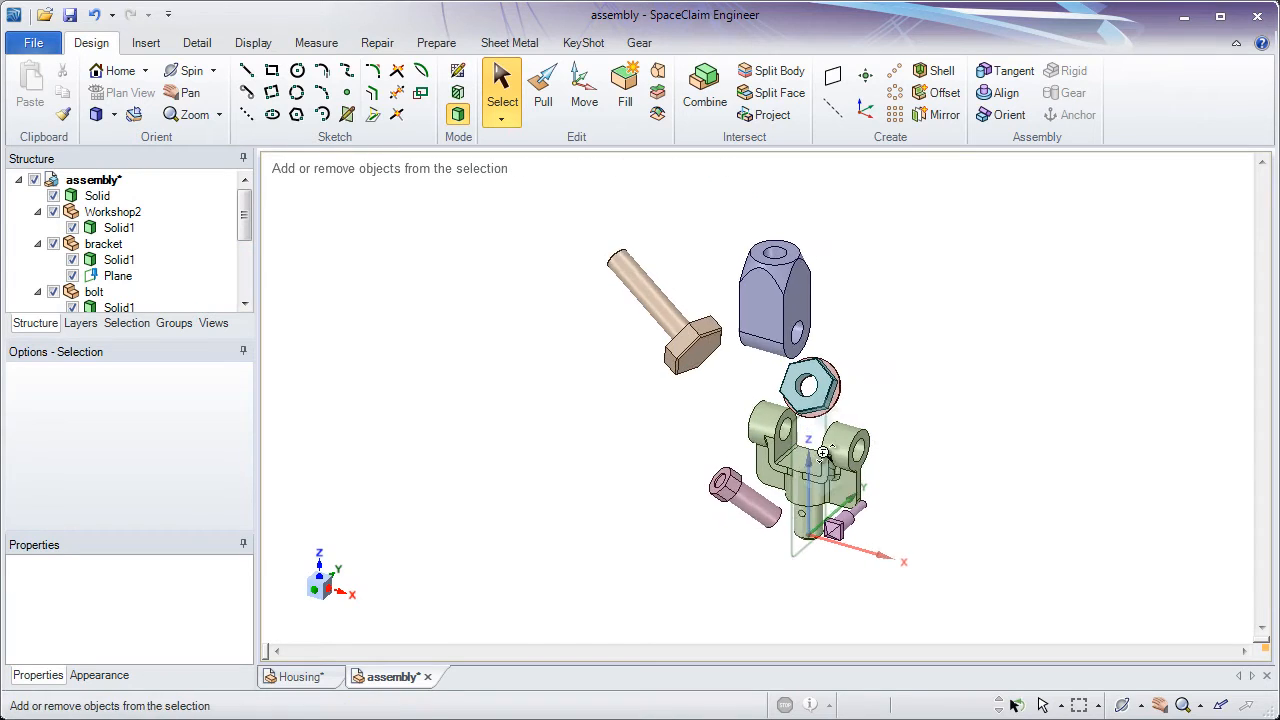
pyautogui.scroll(4, 818, 515)
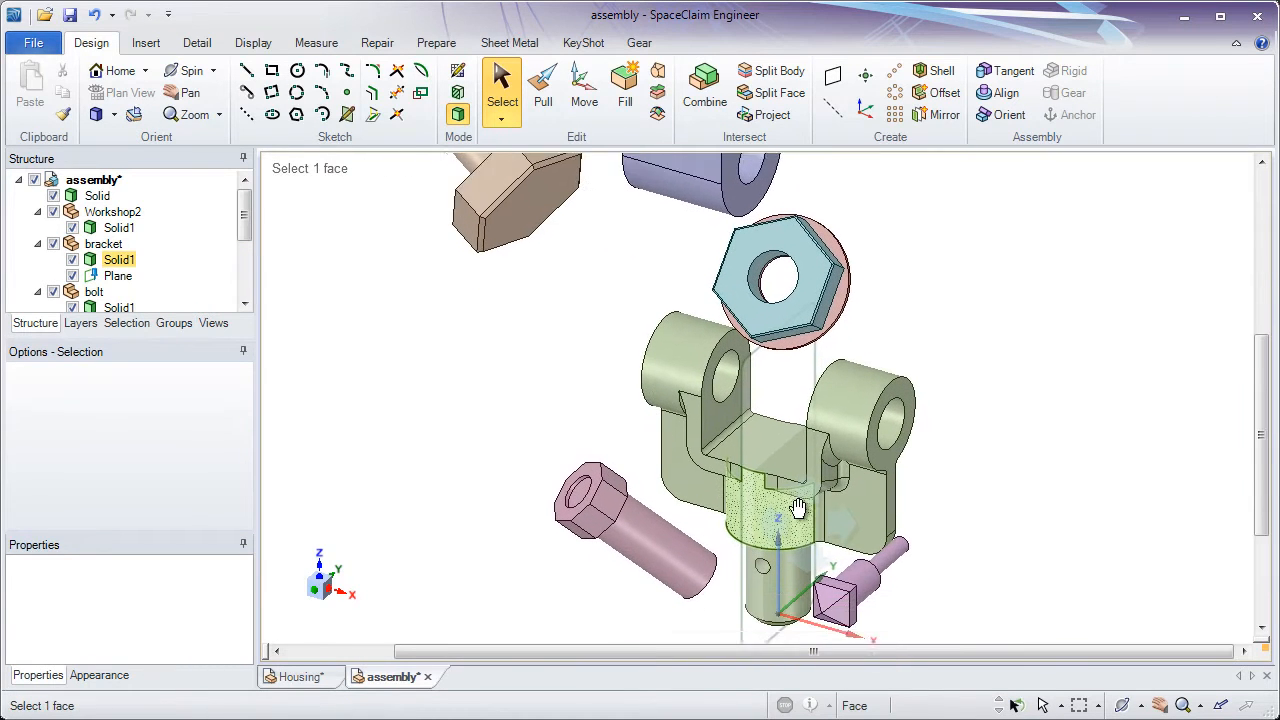
pyautogui.keyDown('ctrl'); pyautogui.scroll(1, 776, 419); pyautogui.keyUp('ctrl')
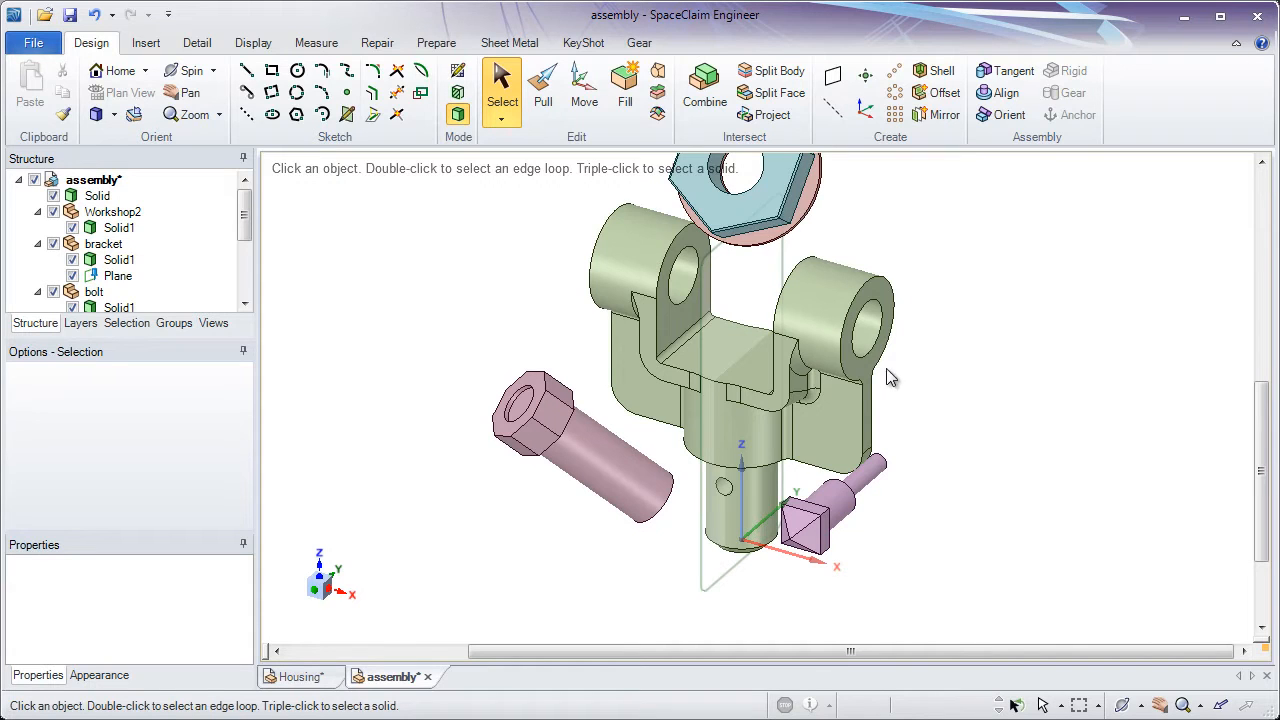
pyautogui.click(845, 340)
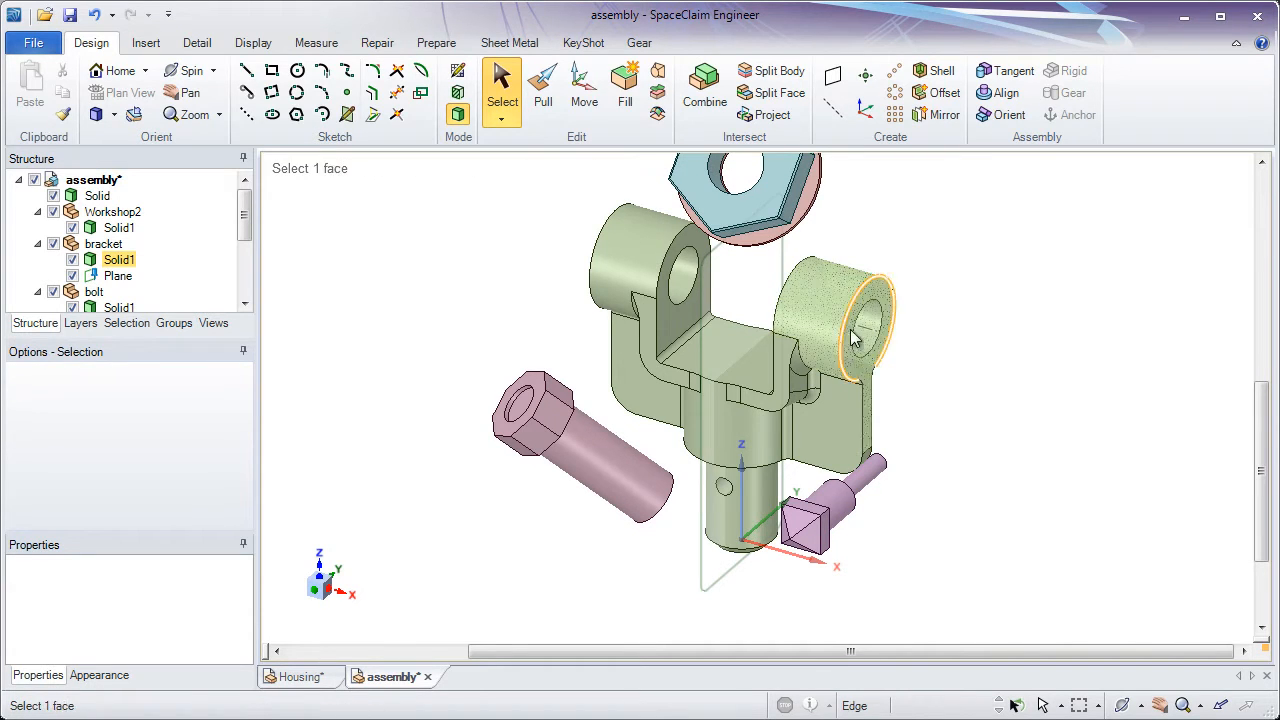
pyautogui.click(963, 291)
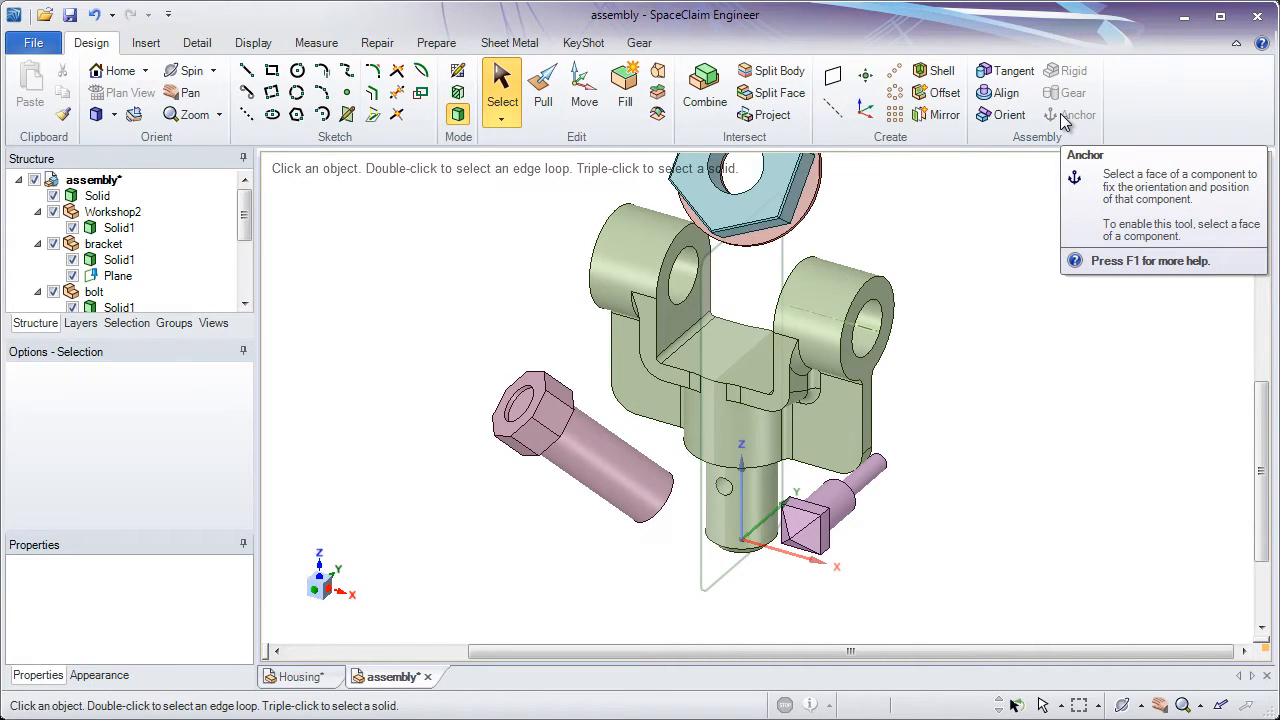
pyautogui.click(840, 300)
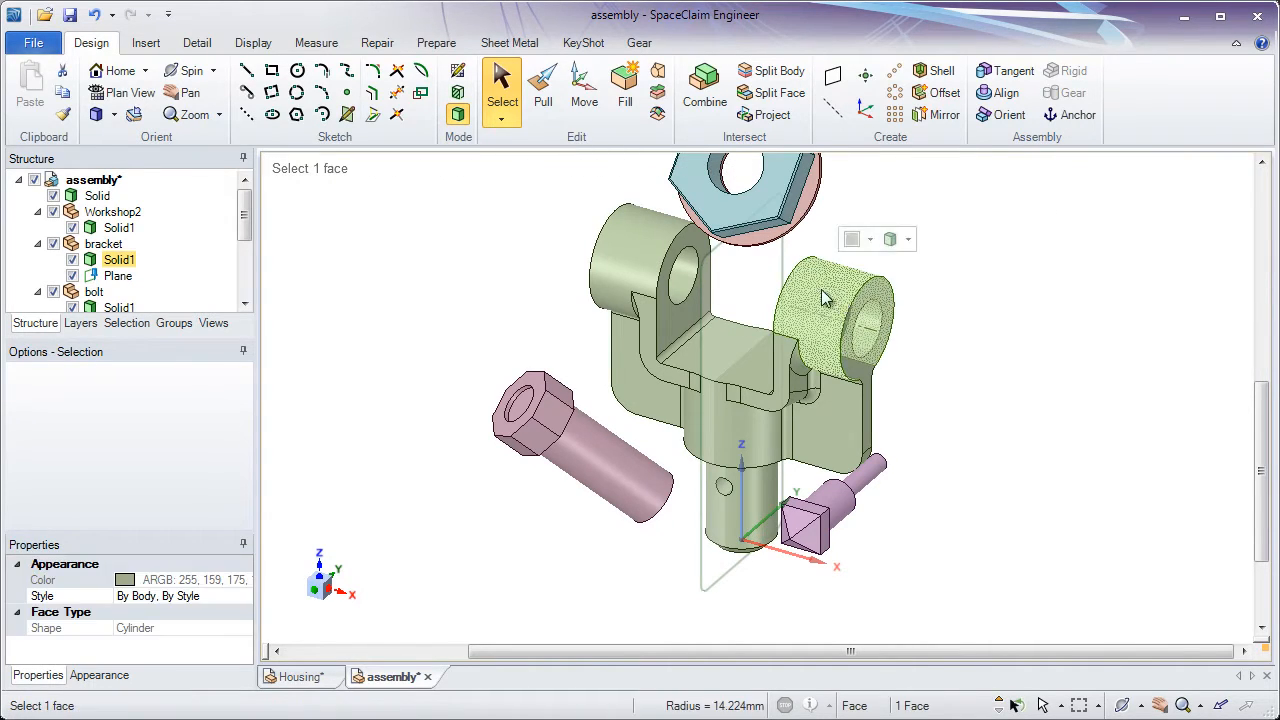
pyautogui.keyDown('ctrl'); pyautogui.click(792, 328); pyautogui.keyUp('ctrl')
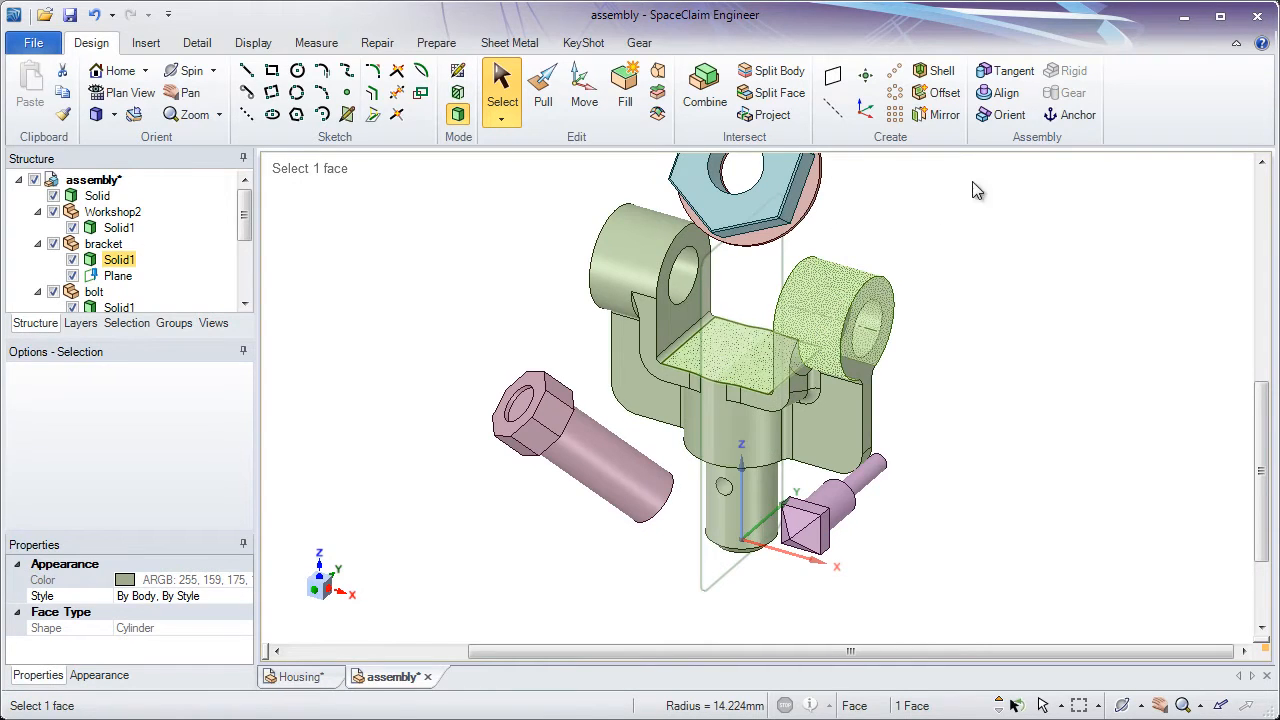
pyautogui.click(1068, 114)
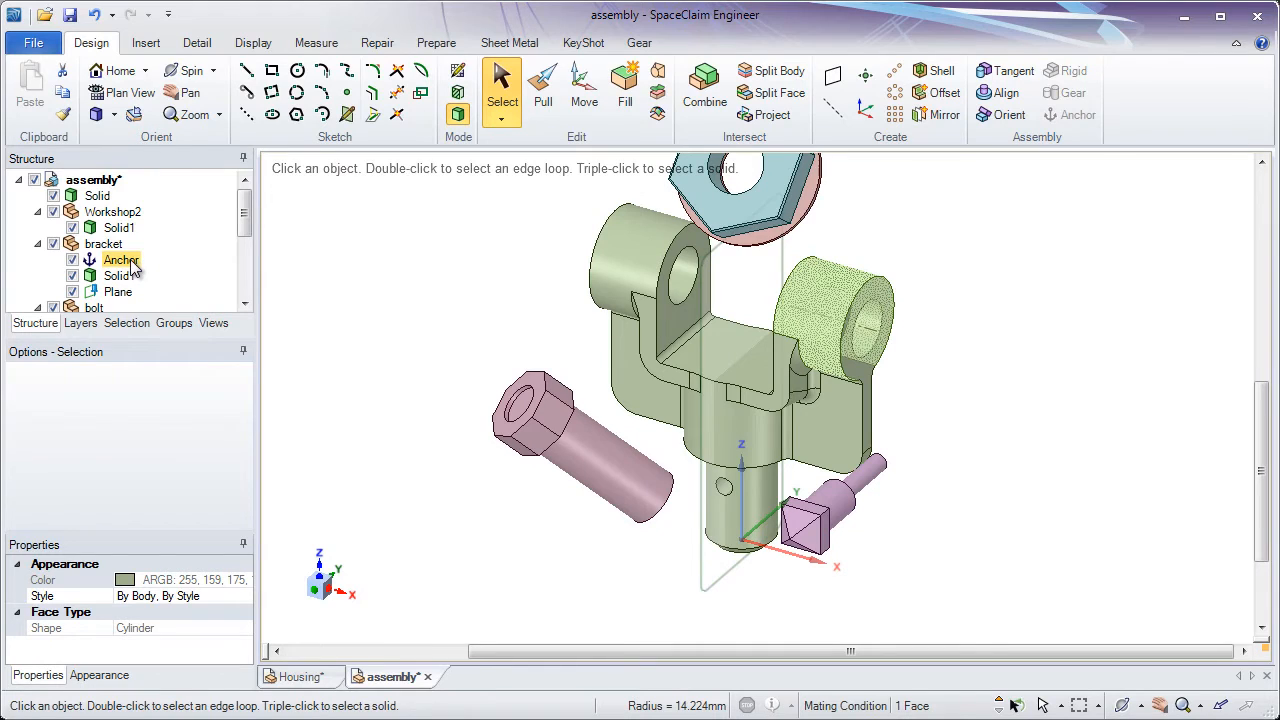
pyautogui.click(418, 242)
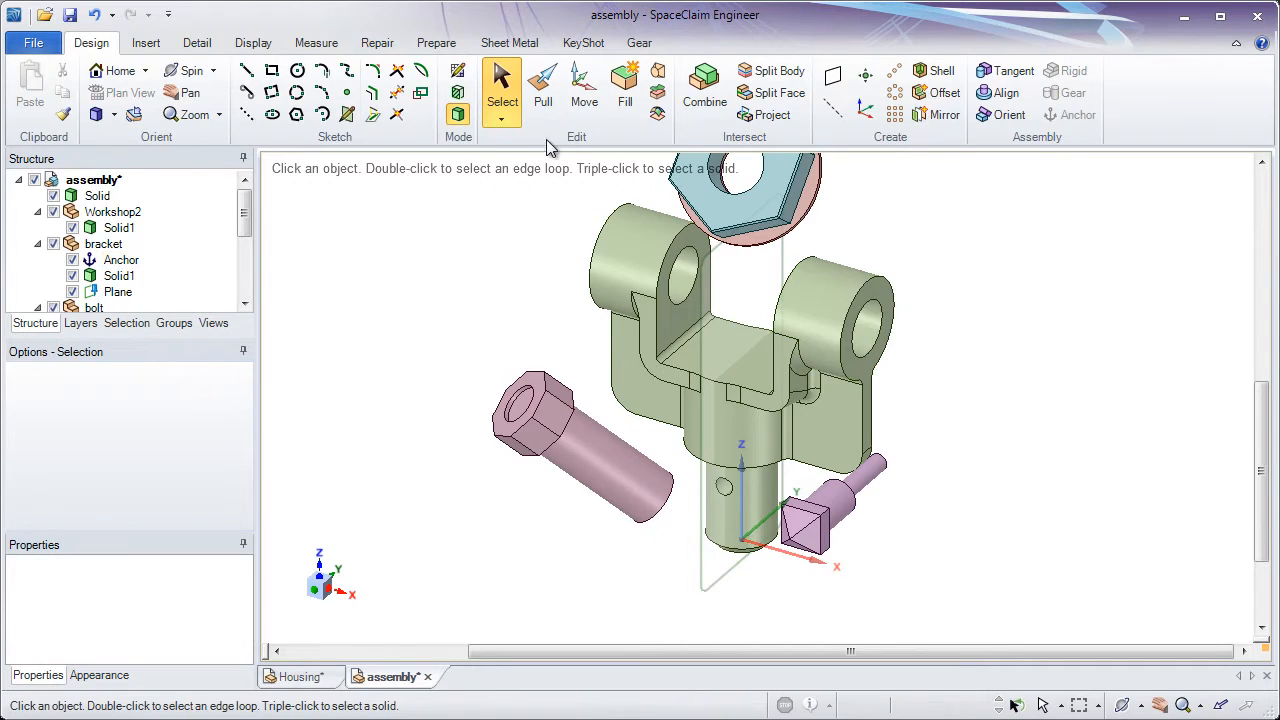
# Select the anchored bracket component with the Move tool to check whether its move handle is usable, and clear the selection
pyautogui.click(580, 112)
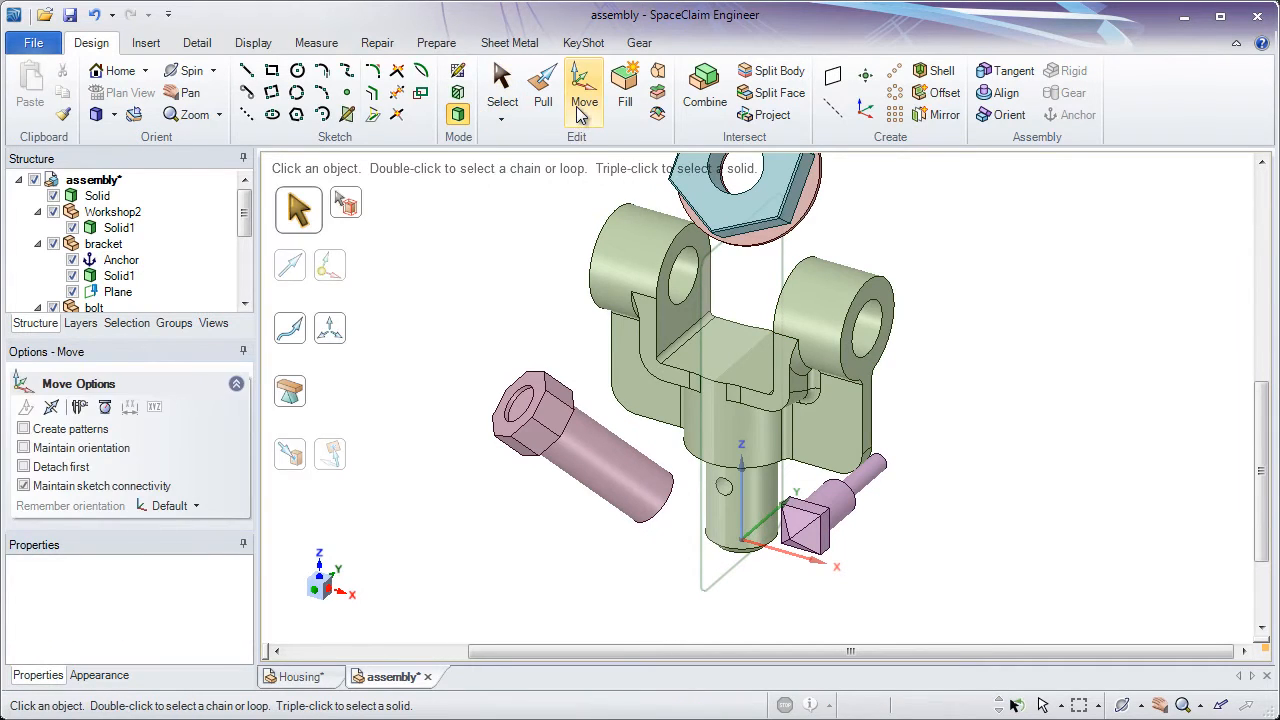
pyautogui.click(103, 248)
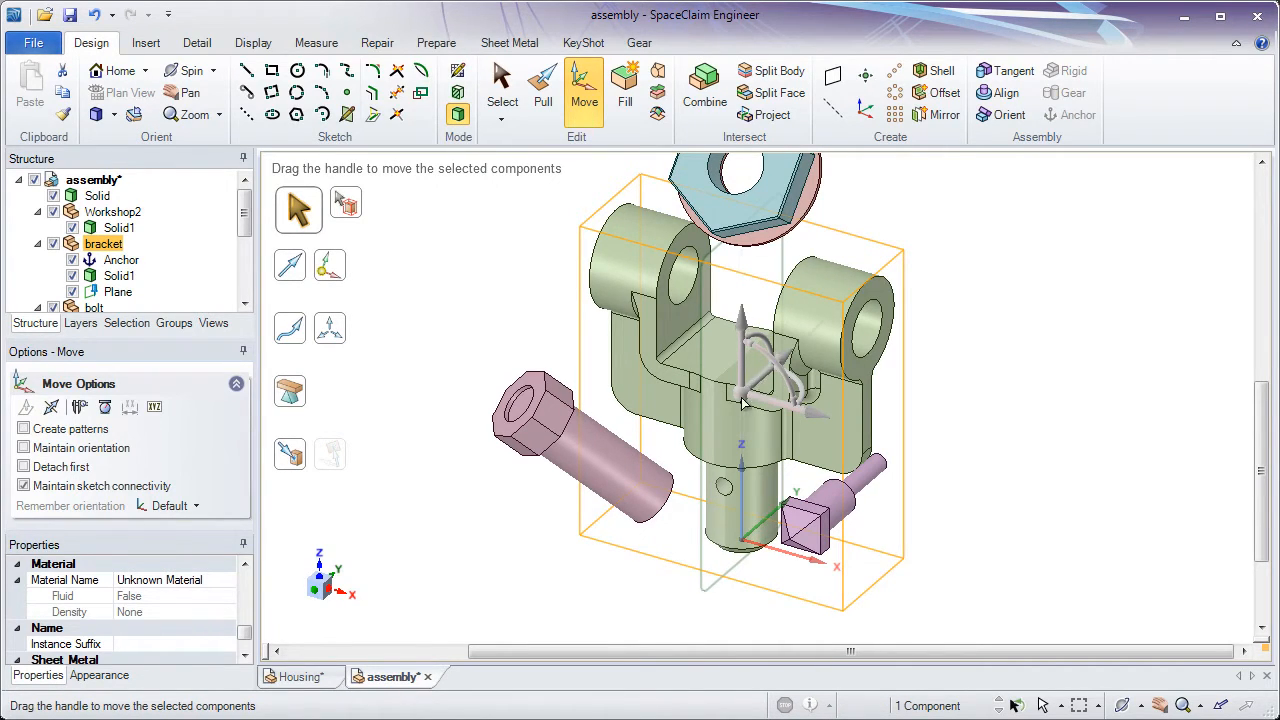
pyautogui.click(505, 332)
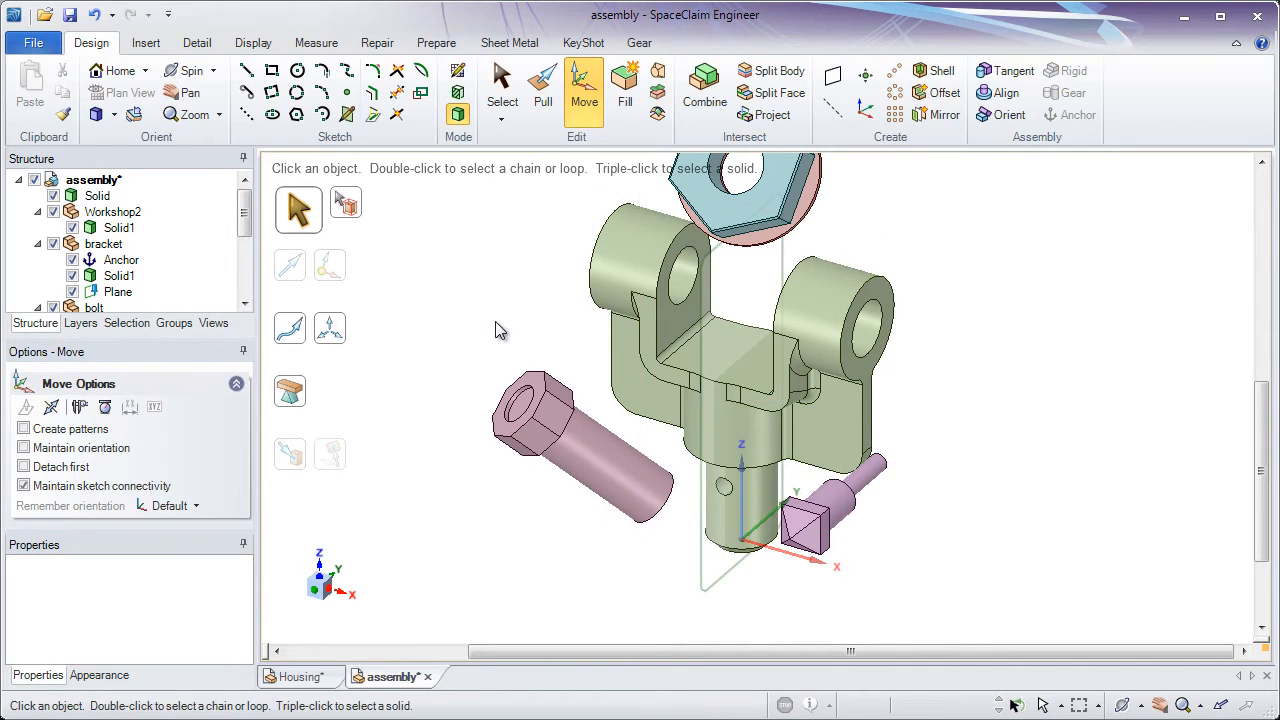
# Deactivate the bracket's anchor condition and select the bracket component for moving
pyautogui.click(110, 275)
pyautogui.click(108, 261)
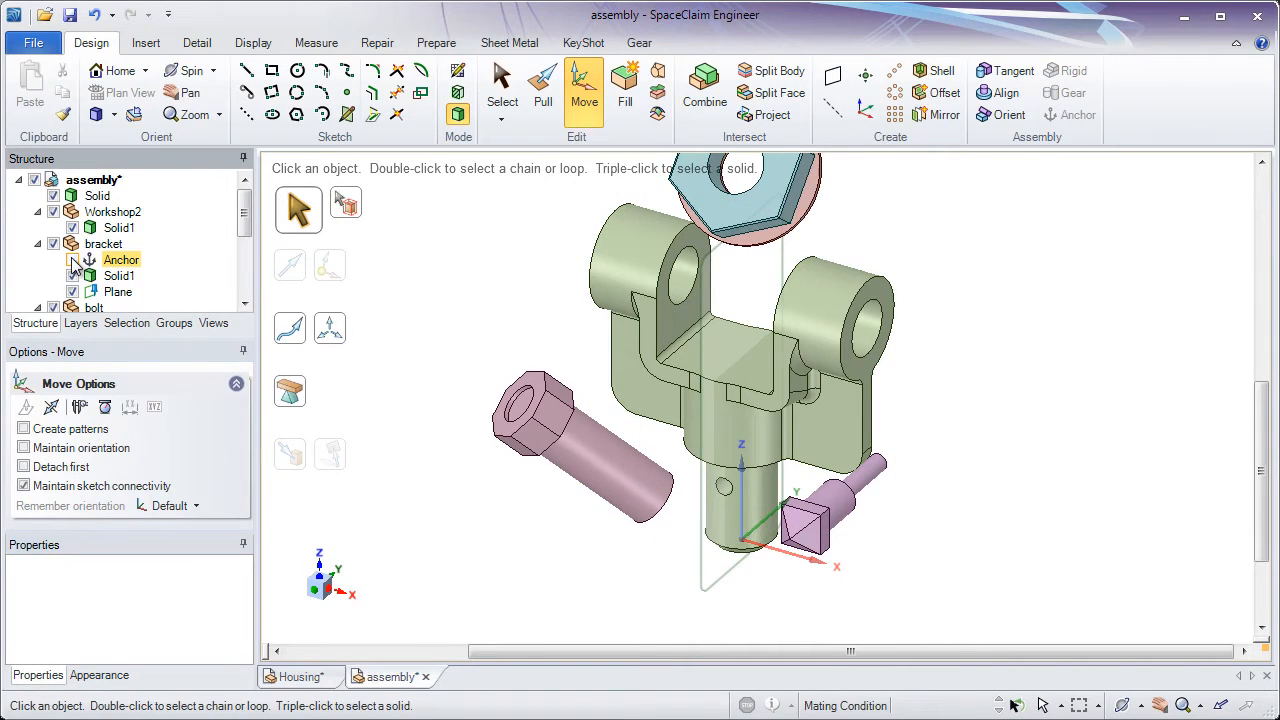
pyautogui.click(72, 260)
pyautogui.click(98, 245)
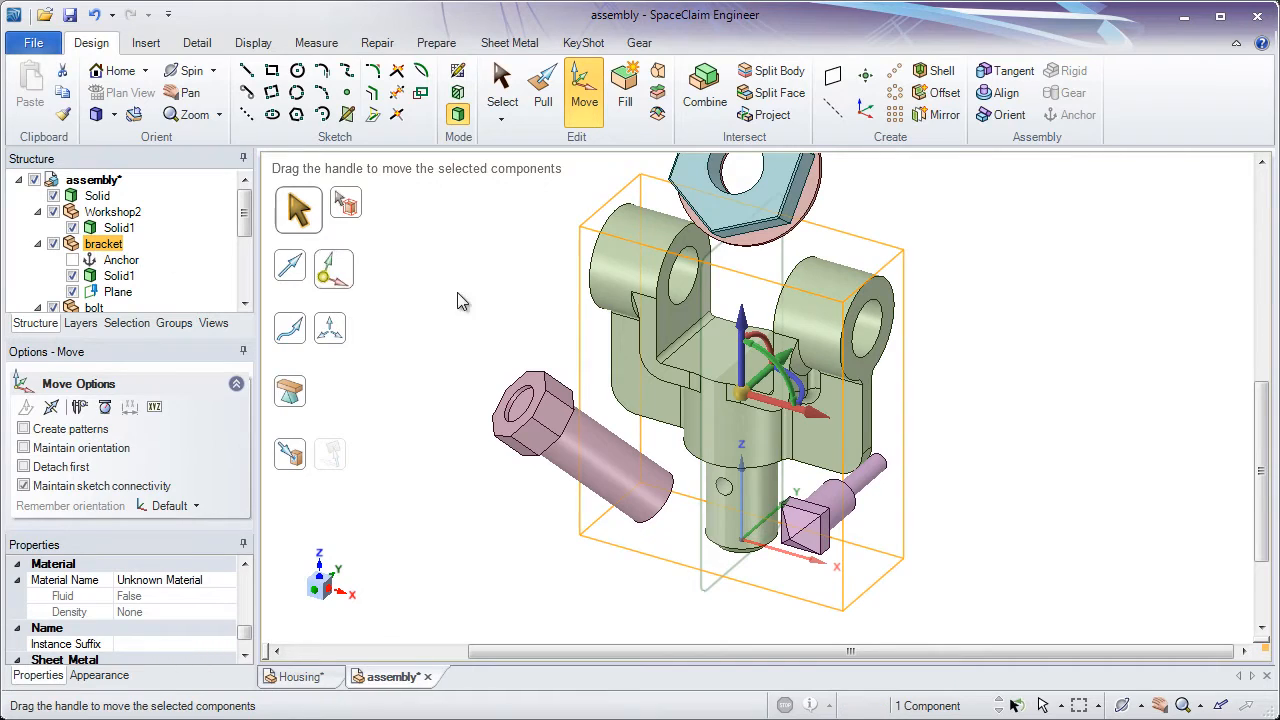
# Reactivate the bracket's anchor condition
pyautogui.click(118, 276)
pyautogui.click(104, 260)
pyautogui.click(72, 260)
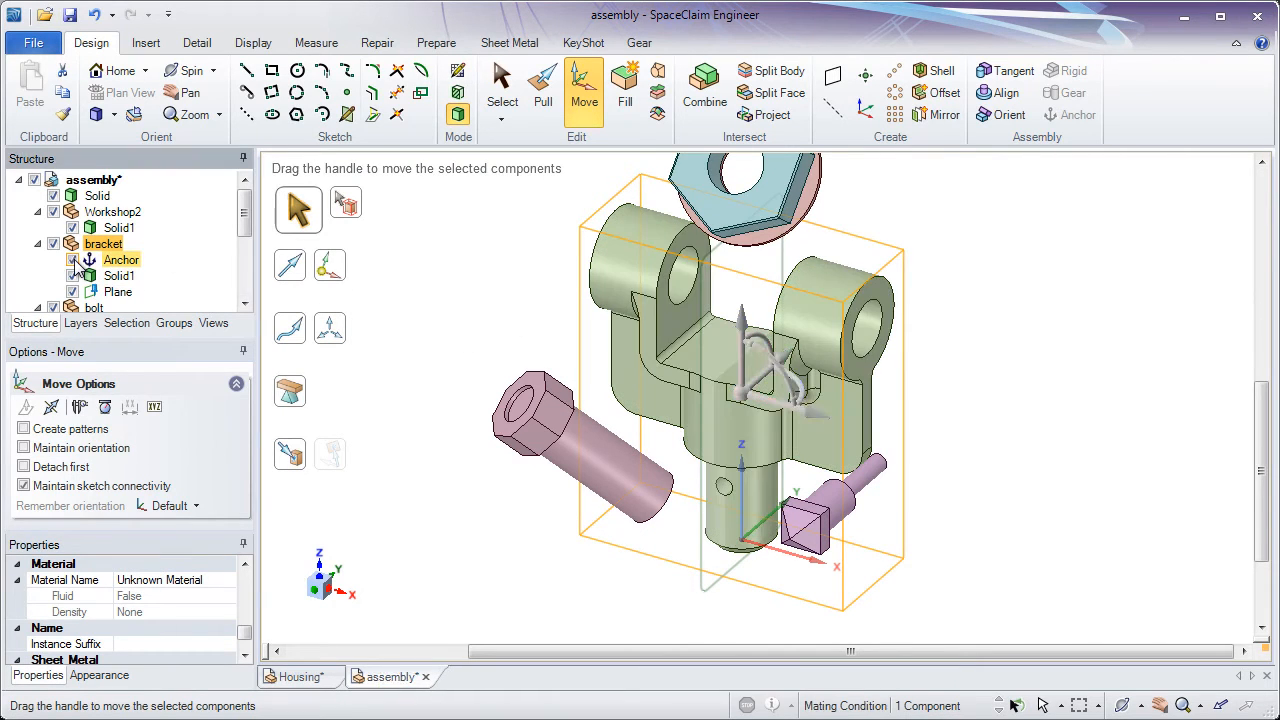
# Switch the bracket's anchor condition off and back on to compare its move handle, and clear the selection
pyautogui.click(72, 260)
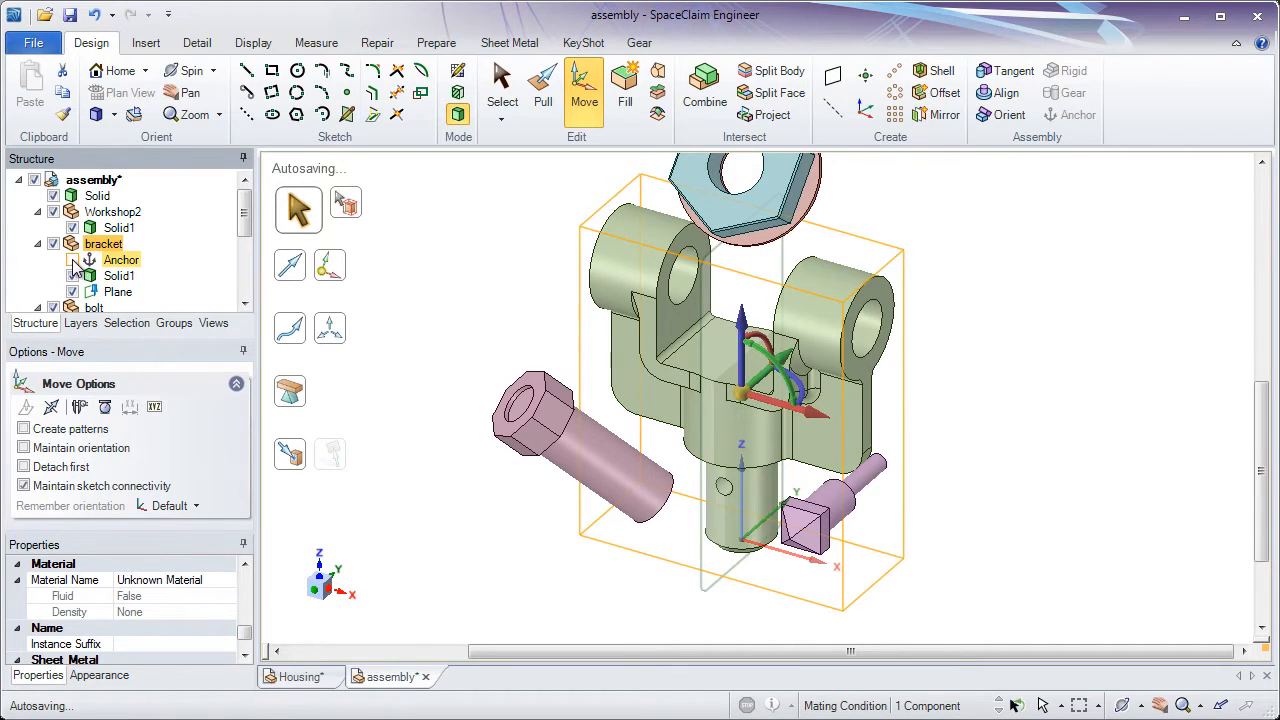
pyautogui.click(72, 260)
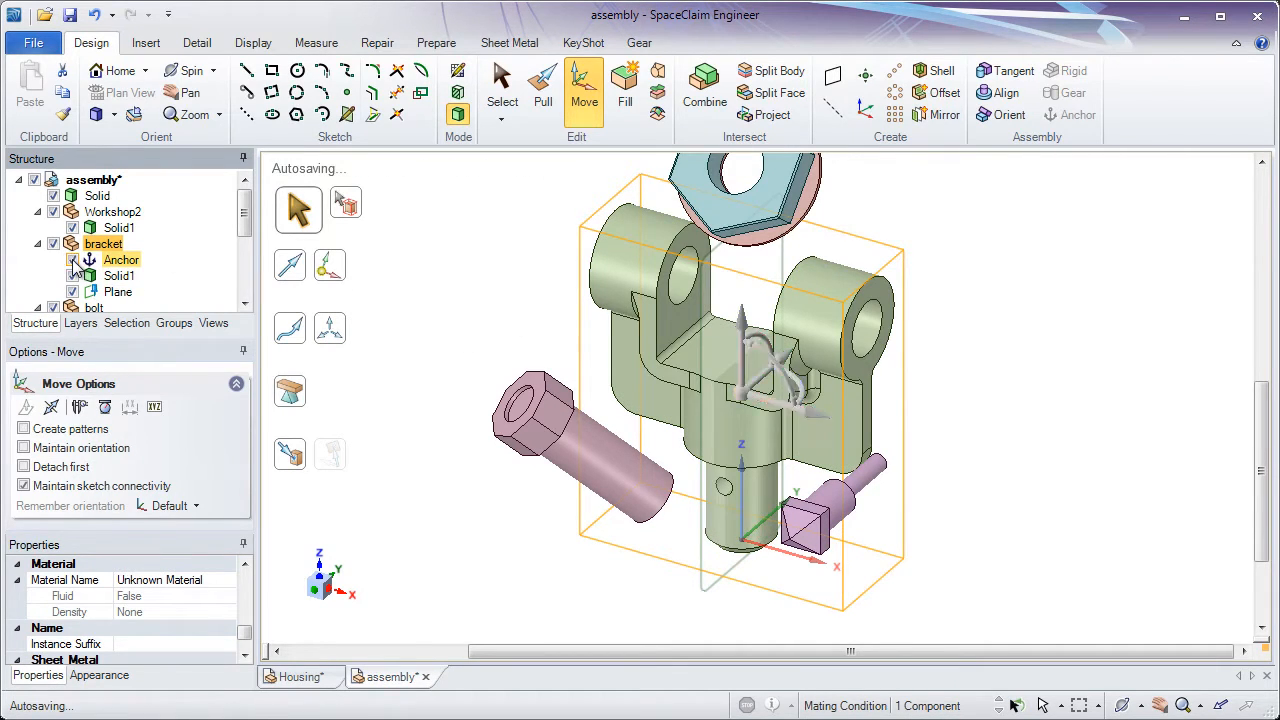
pyautogui.click(452, 292)
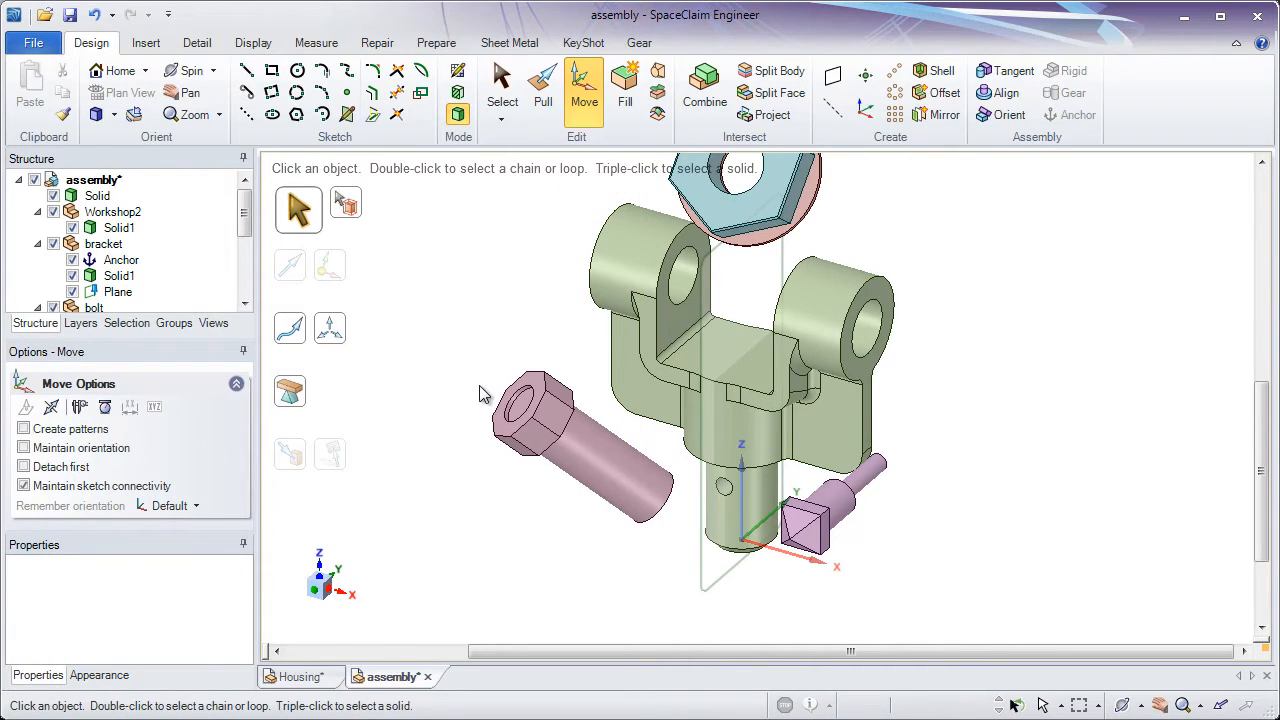
# Align the bolt's cylindrical shank with the outer cylindrical face of the bracket's upper lug nearest the bolt
pyautogui.keyDown('shift'); pyautogui.moveTo(479, 391); pyautogui.dragTo(479, 345, button='middle'); pyautogui.keyUp('shift')
pyautogui.keyDown('ctrl'); pyautogui.moveTo(484, 359); pyautogui.dragTo(518, 446, button='middle'); pyautogui.keyUp('ctrl')
pyautogui.keyDown('shift'); pyautogui.moveTo(518, 446); pyautogui.dragTo(515, 402, button='middle'); pyautogui.keyUp('shift')
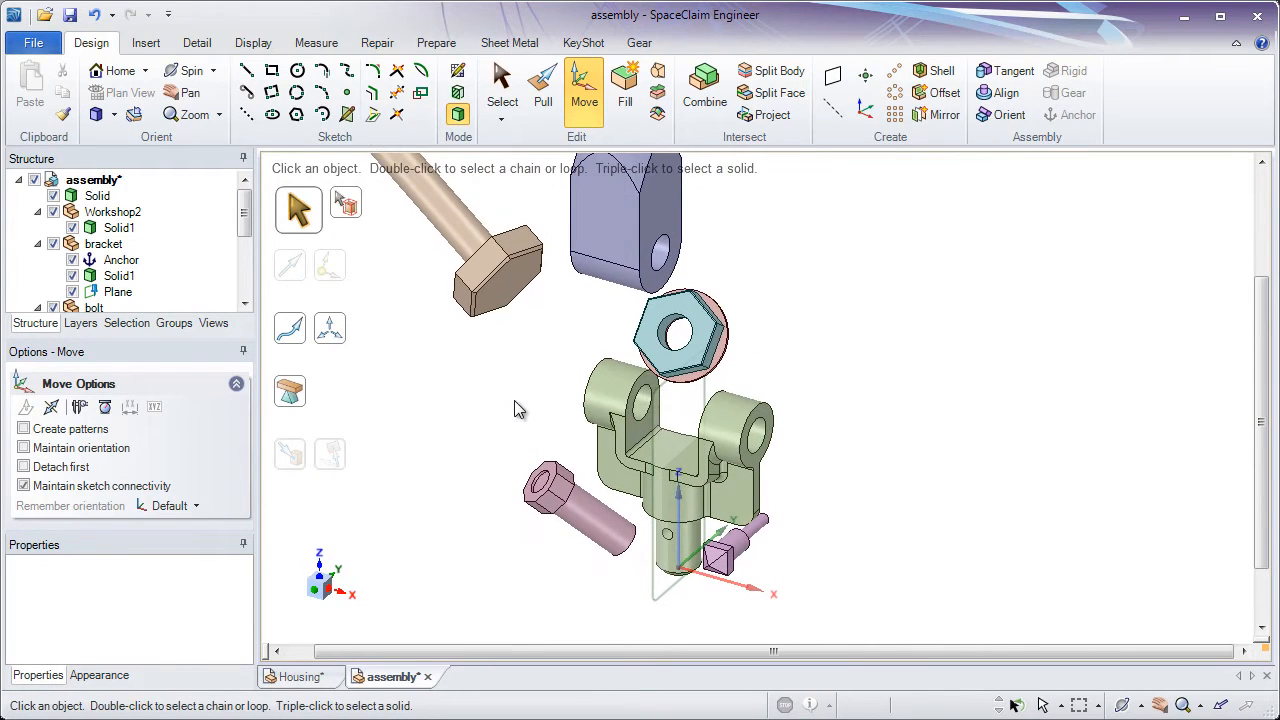
pyautogui.click(1000, 93)
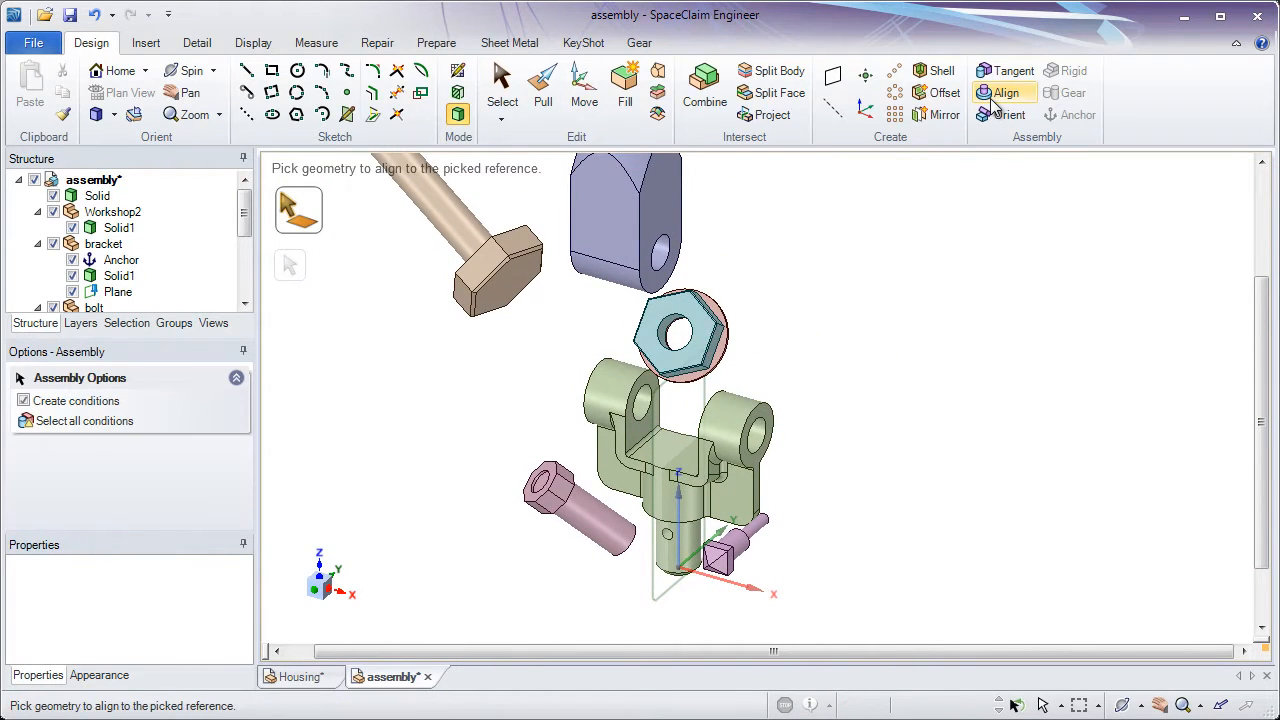
pyautogui.click(447, 214)
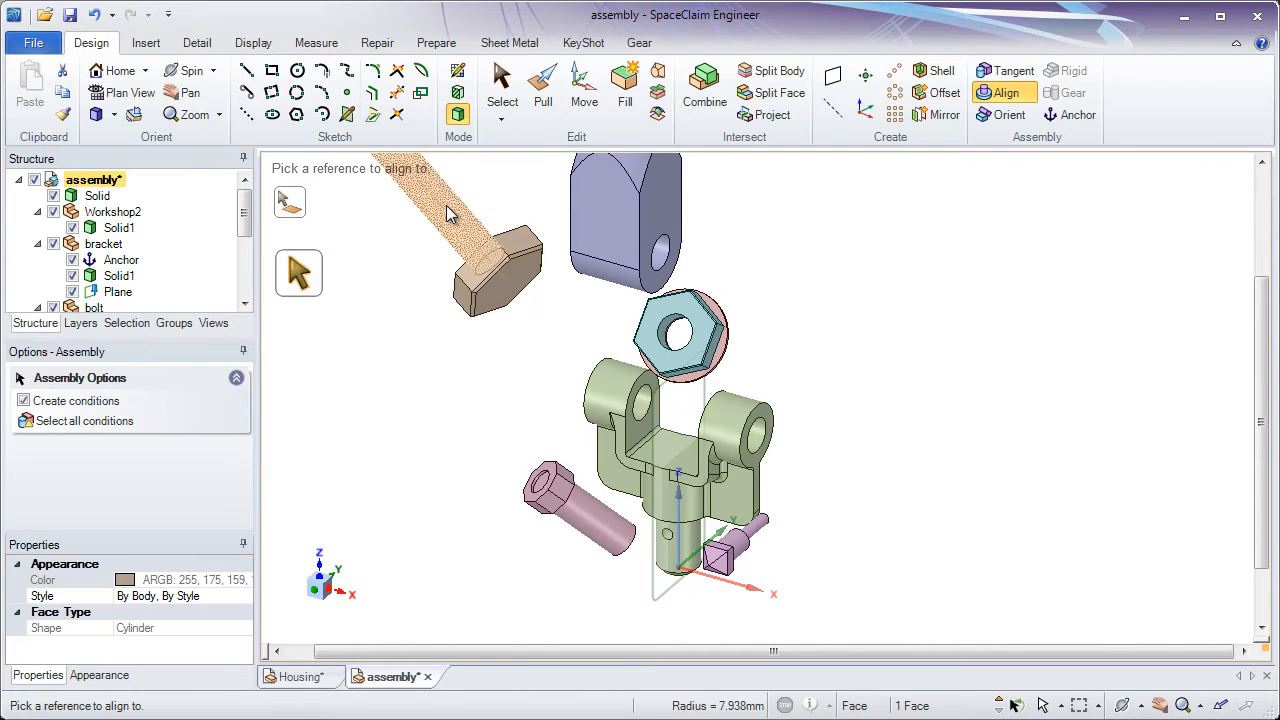
pyautogui.click(615, 388)
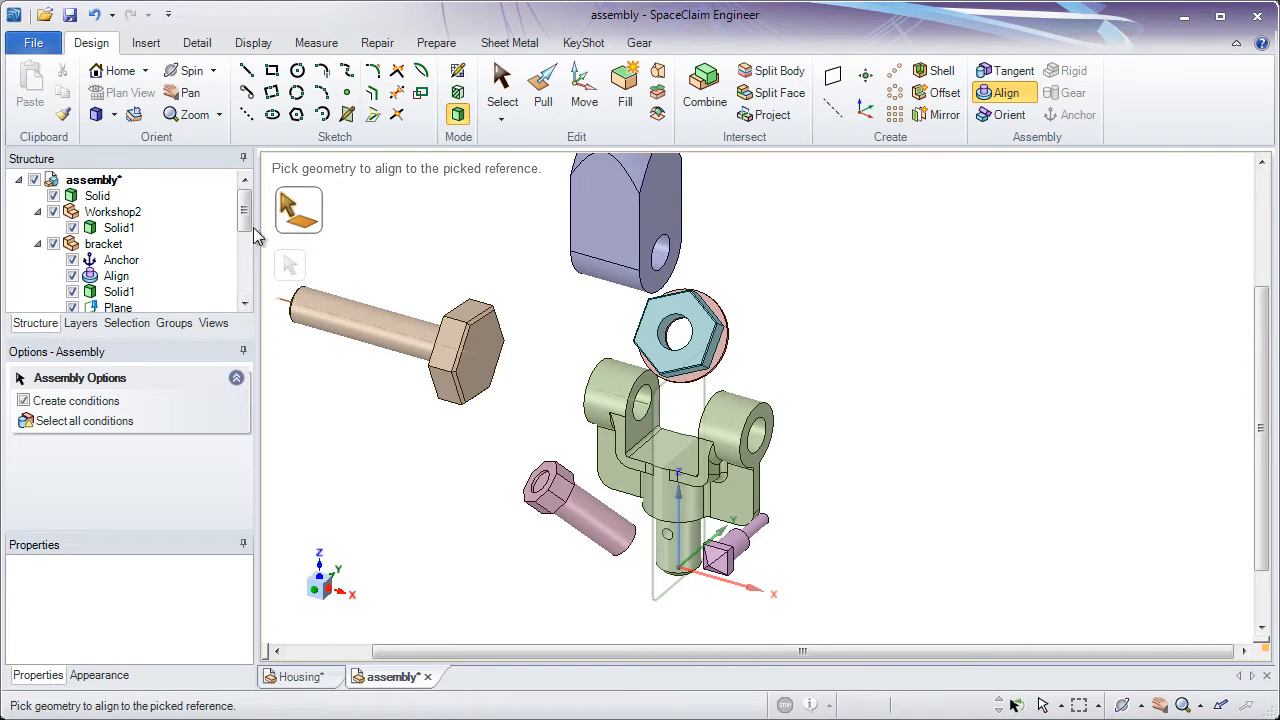
# Align the flat underside of the bolt head with the outer planar face of the same bracket lug
pyautogui.moveTo(243, 221); pyautogui.dragTo(243, 227)
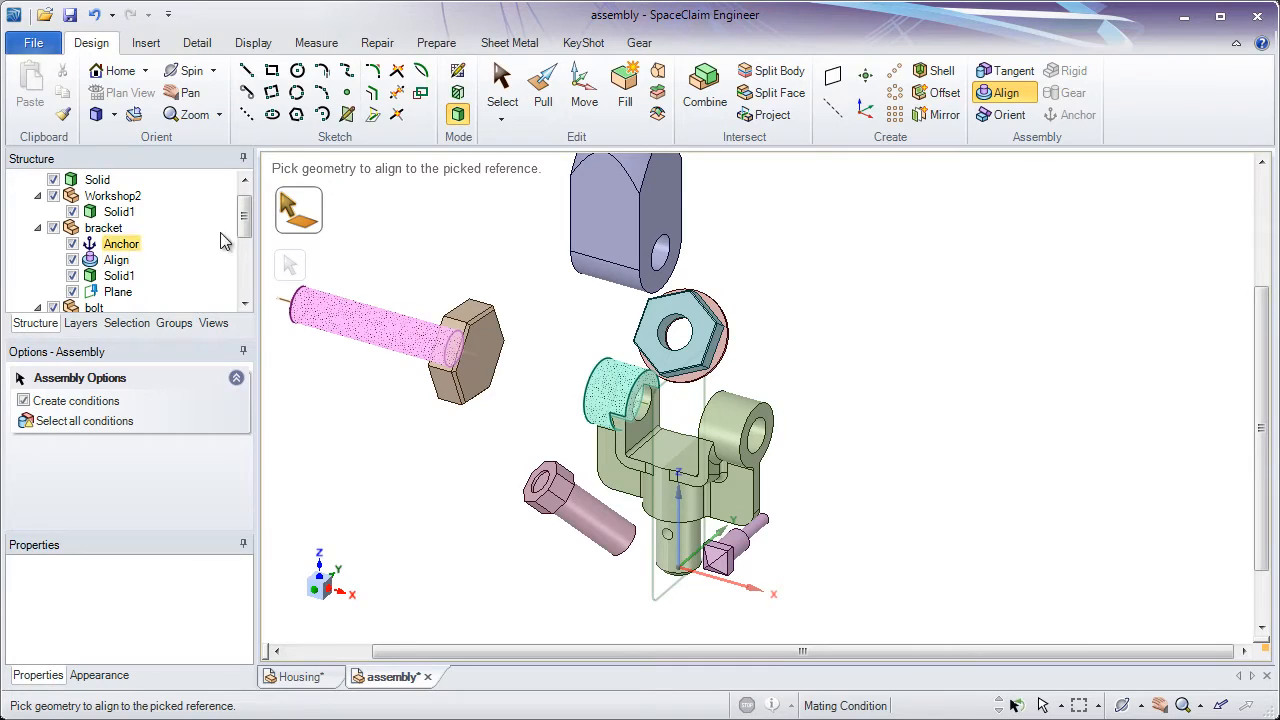
pyautogui.moveTo(245, 228); pyautogui.dragTo(245, 252)
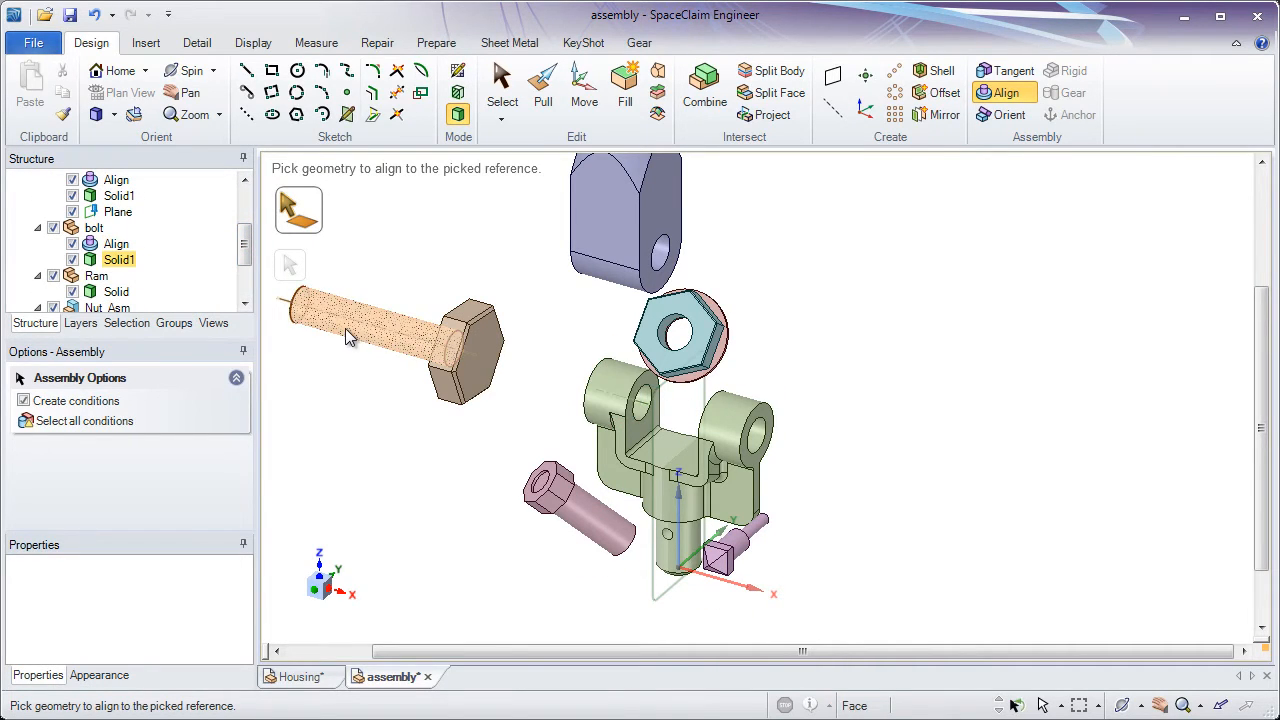
pyautogui.keyDown('shift'); pyautogui.moveTo(413, 284); pyautogui.dragTo(606, 383, button='middle'); pyautogui.keyUp('shift')
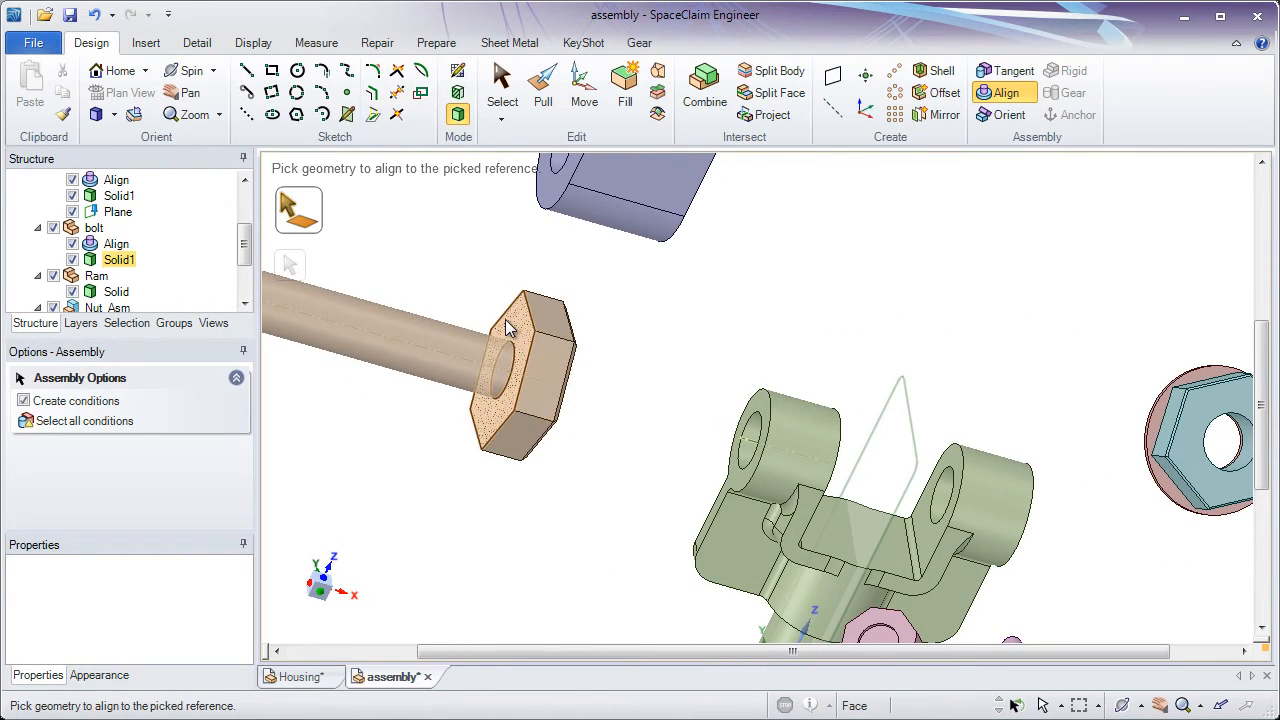
pyautogui.click(515, 335)
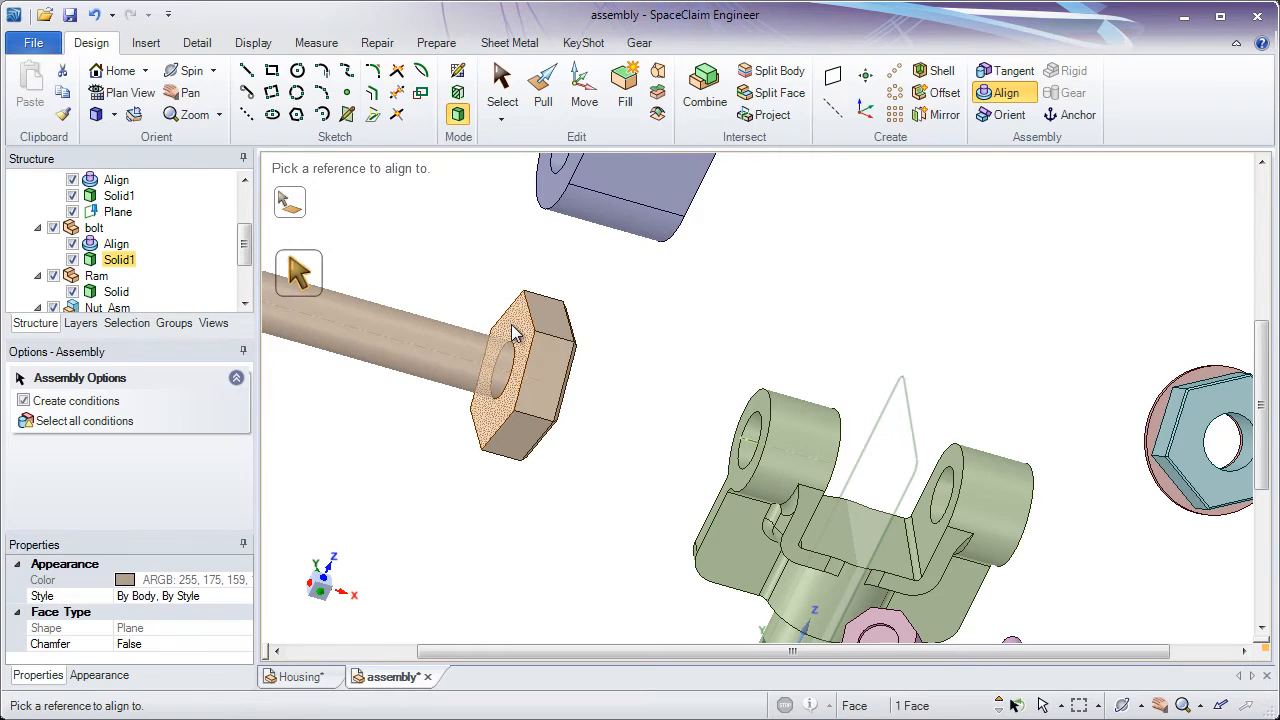
pyautogui.click(760, 408)
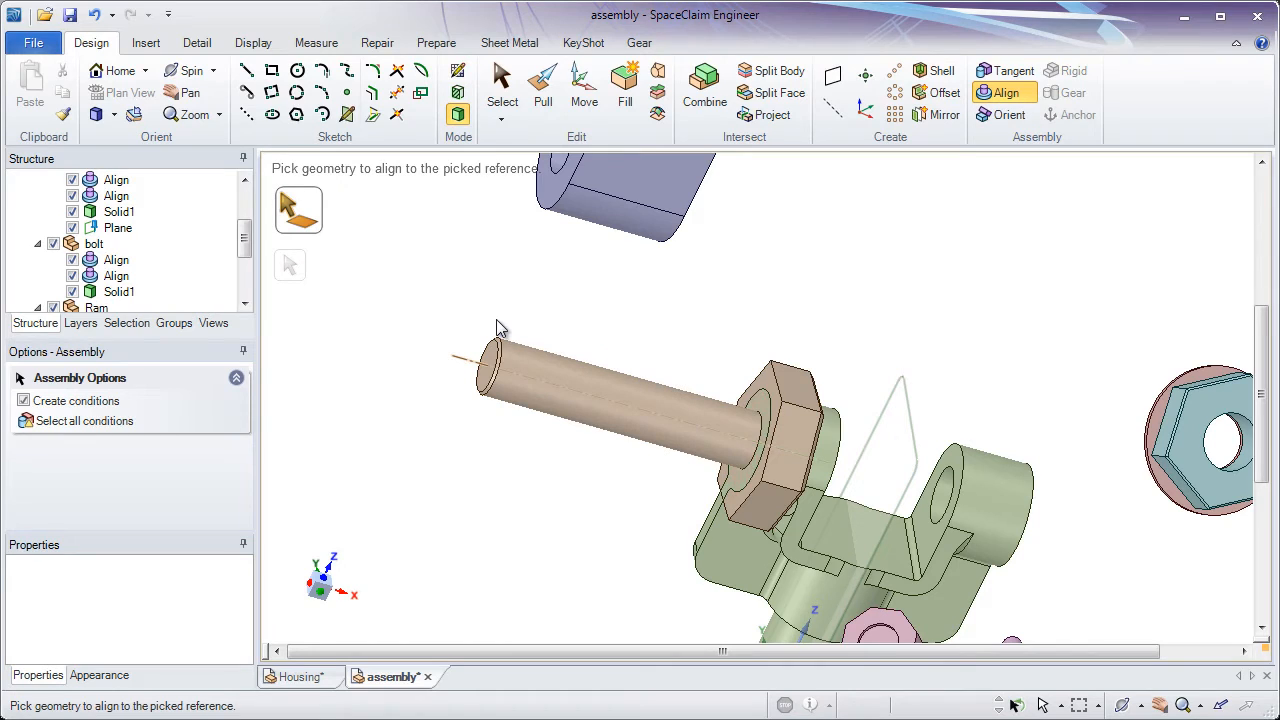
# Examine which faces each of the bolt's two align conditions uses, and clear the selection
pyautogui.click(502, 88)
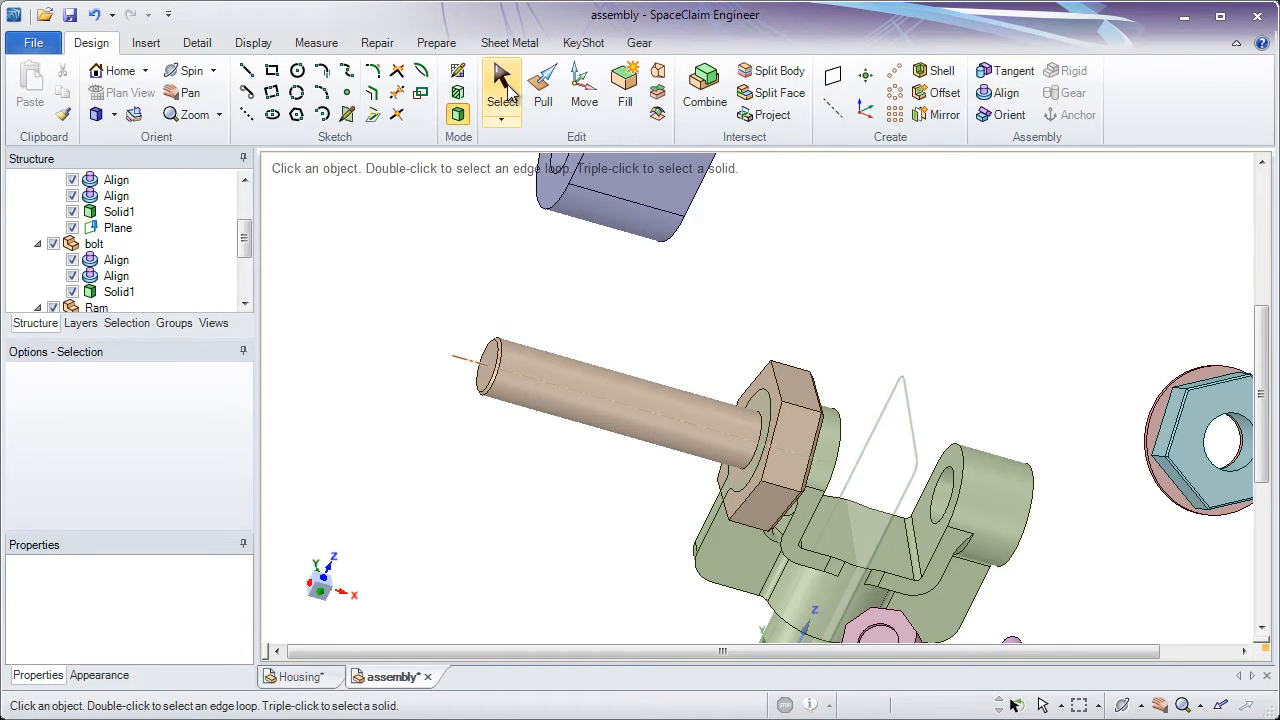
pyautogui.click(118, 262)
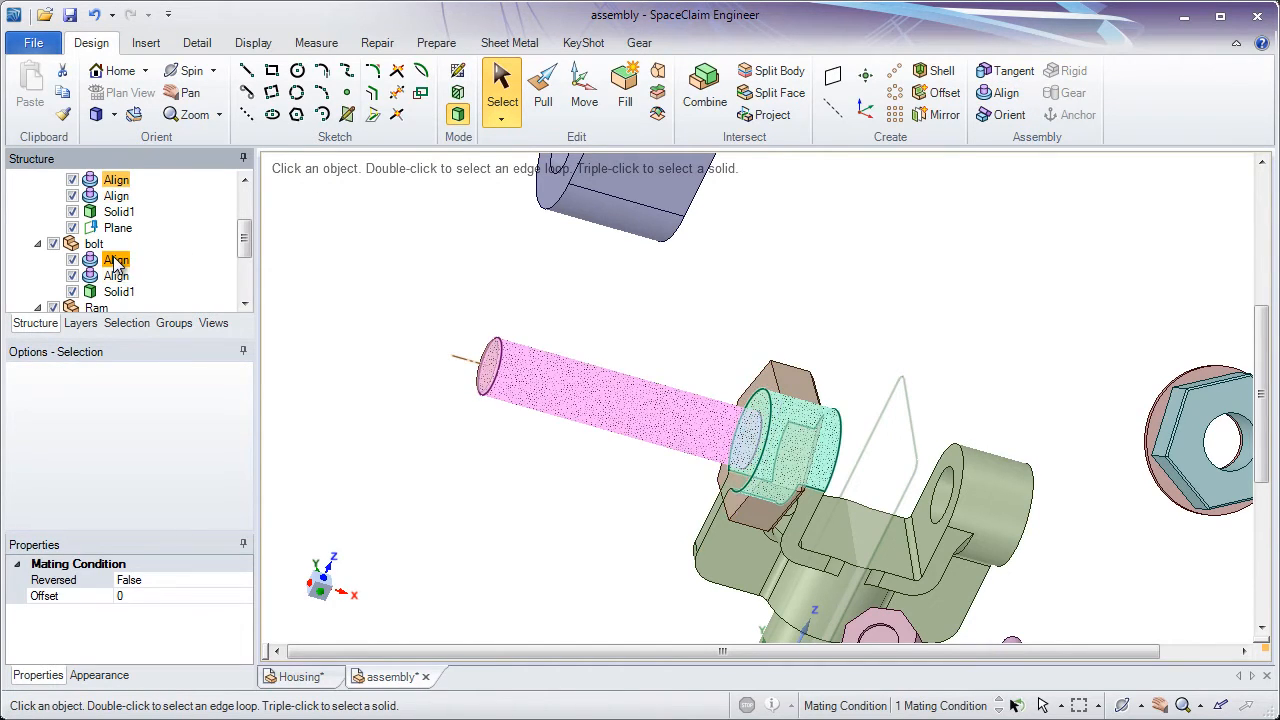
pyautogui.click(117, 280)
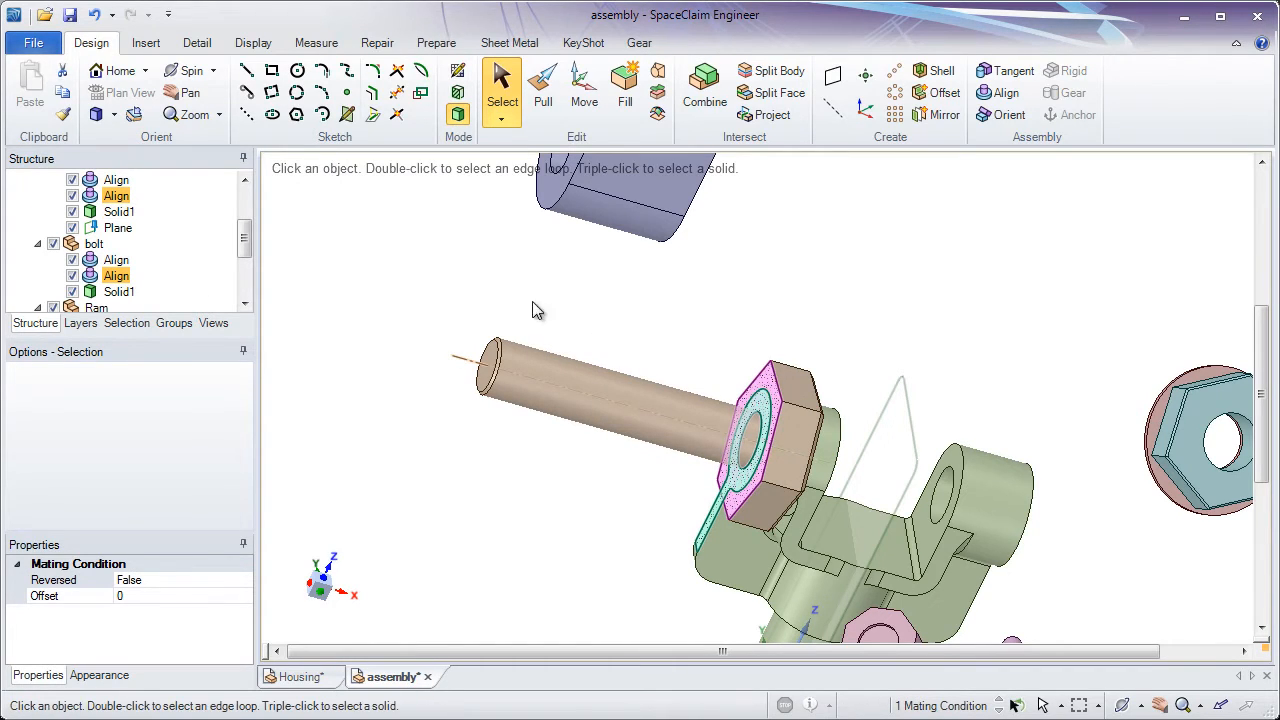
pyautogui.scroll(1, 247, 245)
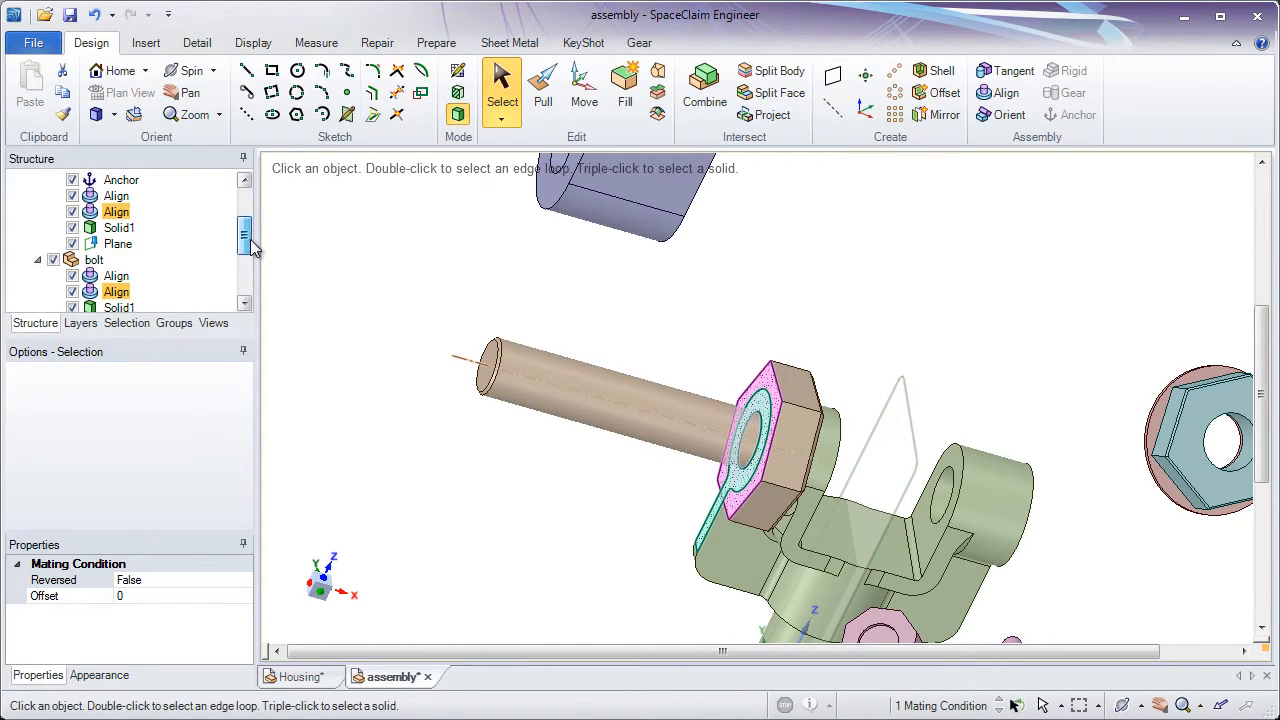
pyautogui.click(352, 267)
# Try reversing the sense of the planar align condition listed under the bracket, and reverse it back
pyautogui.scroll(2, 243, 234)
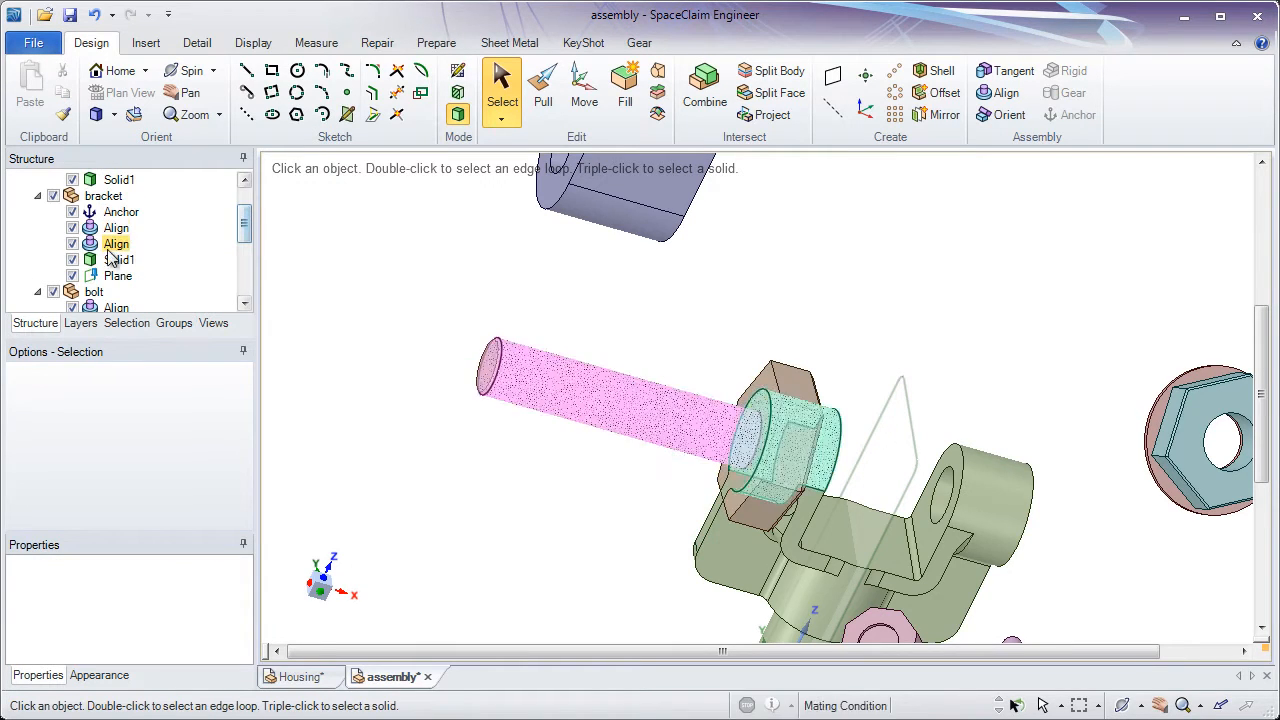
pyautogui.rightClick(118, 248)
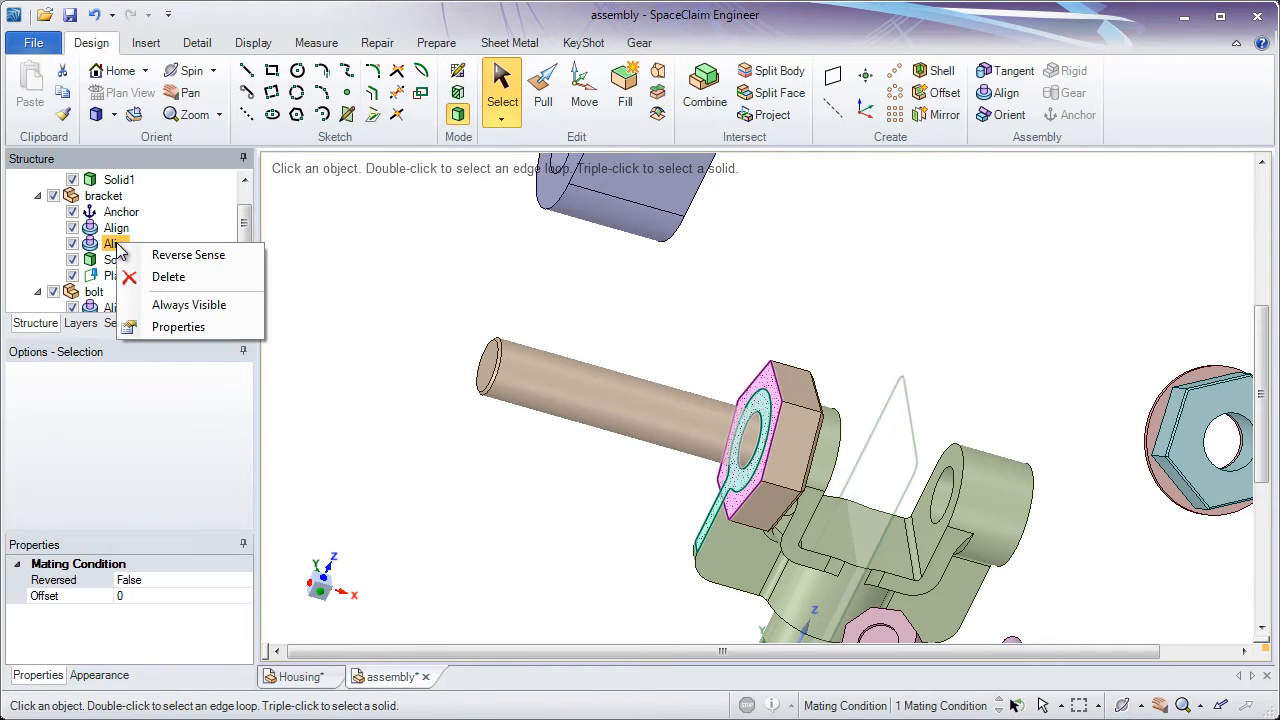
pyautogui.click(185, 256)
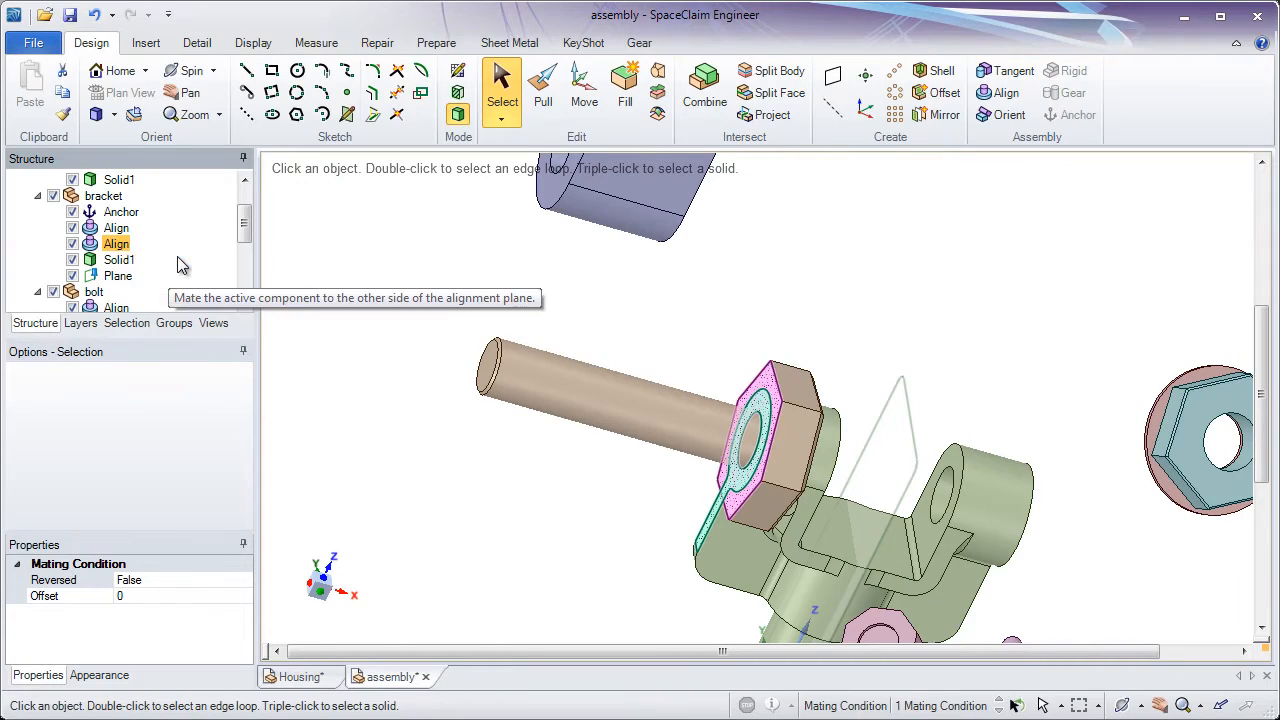
pyautogui.rightClick(118, 249)
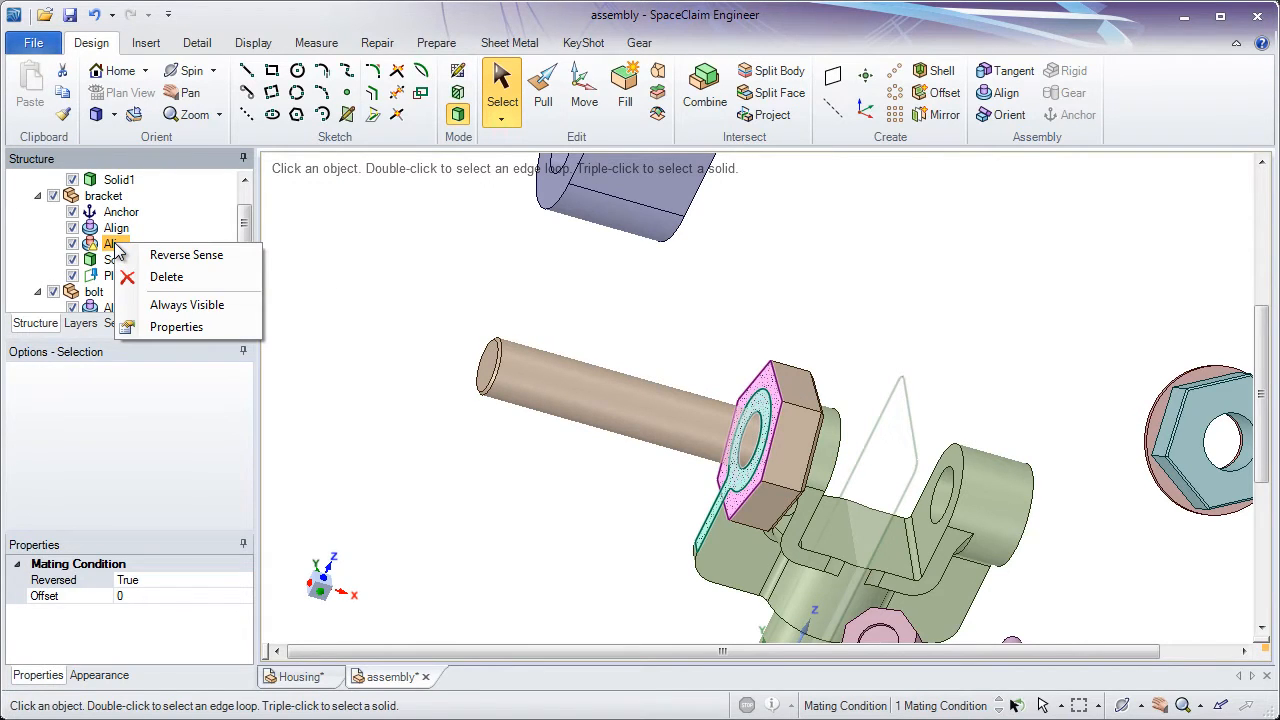
pyautogui.click(165, 256)
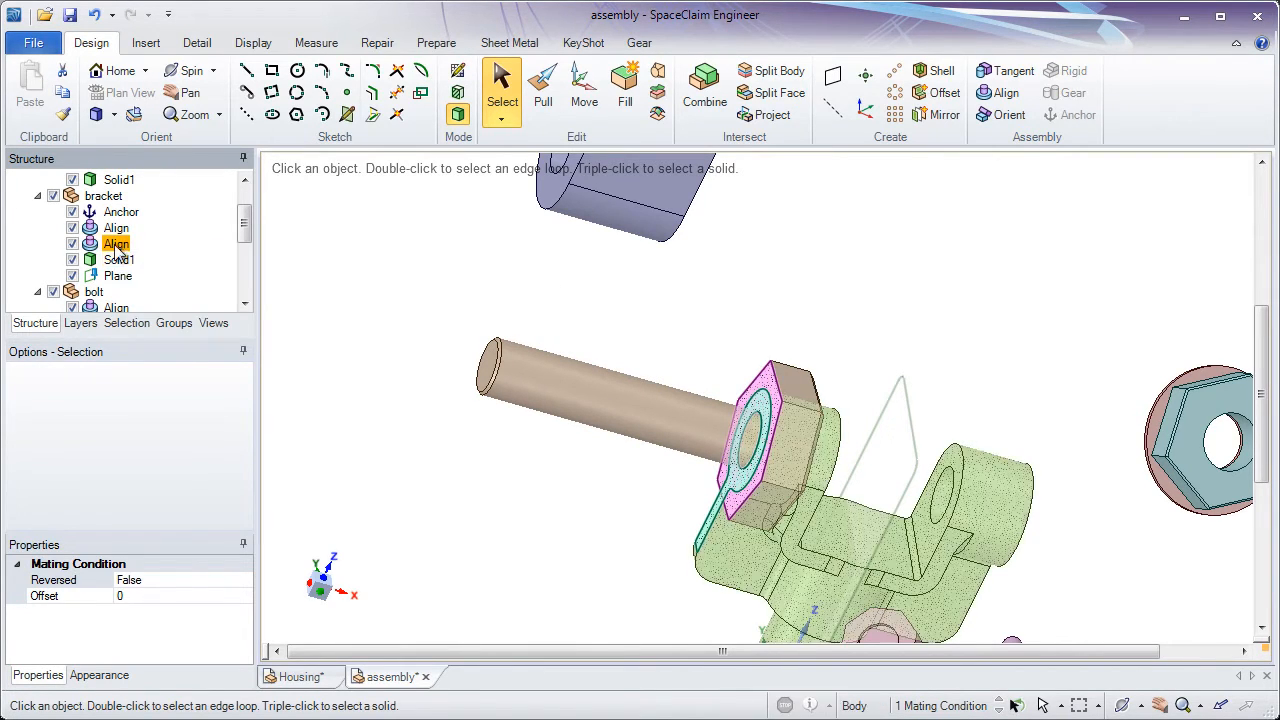
# Reverse the sense of the bolt's planar align condition so the shank passes through the bracket lugs
pyautogui.moveTo(244, 224); pyautogui.dragTo(244, 256)
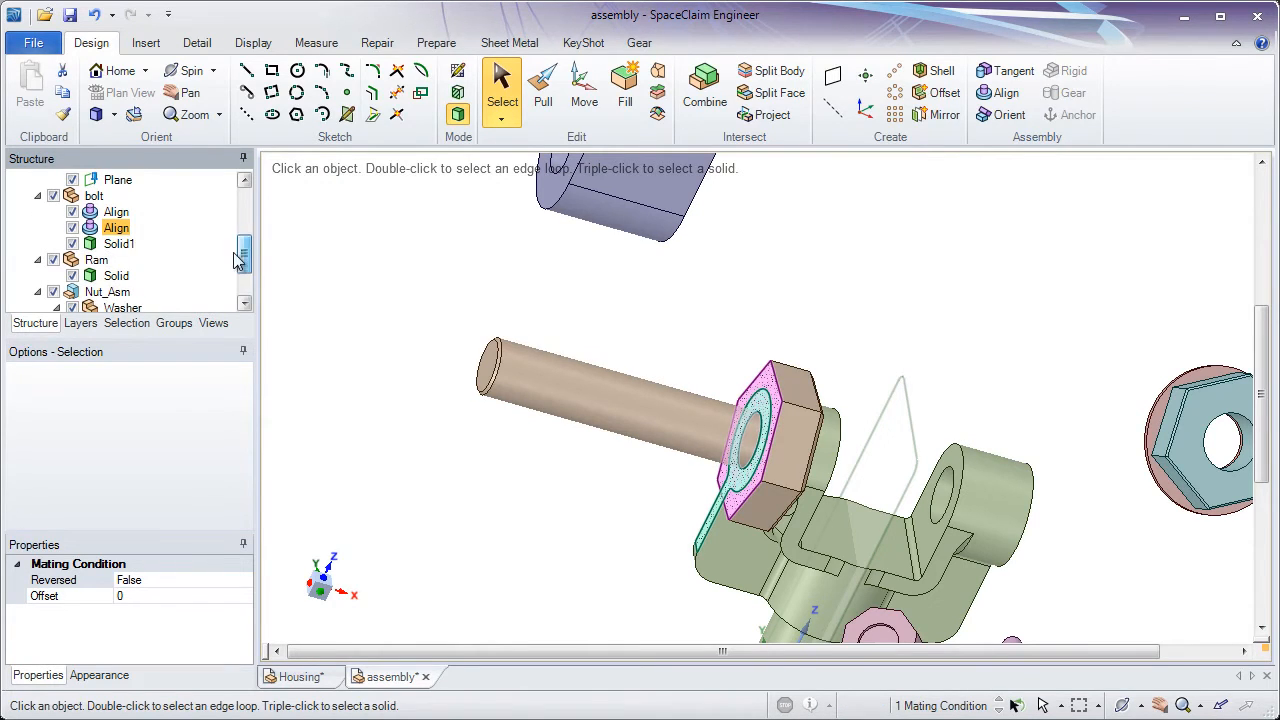
pyautogui.rightClick(116, 229)
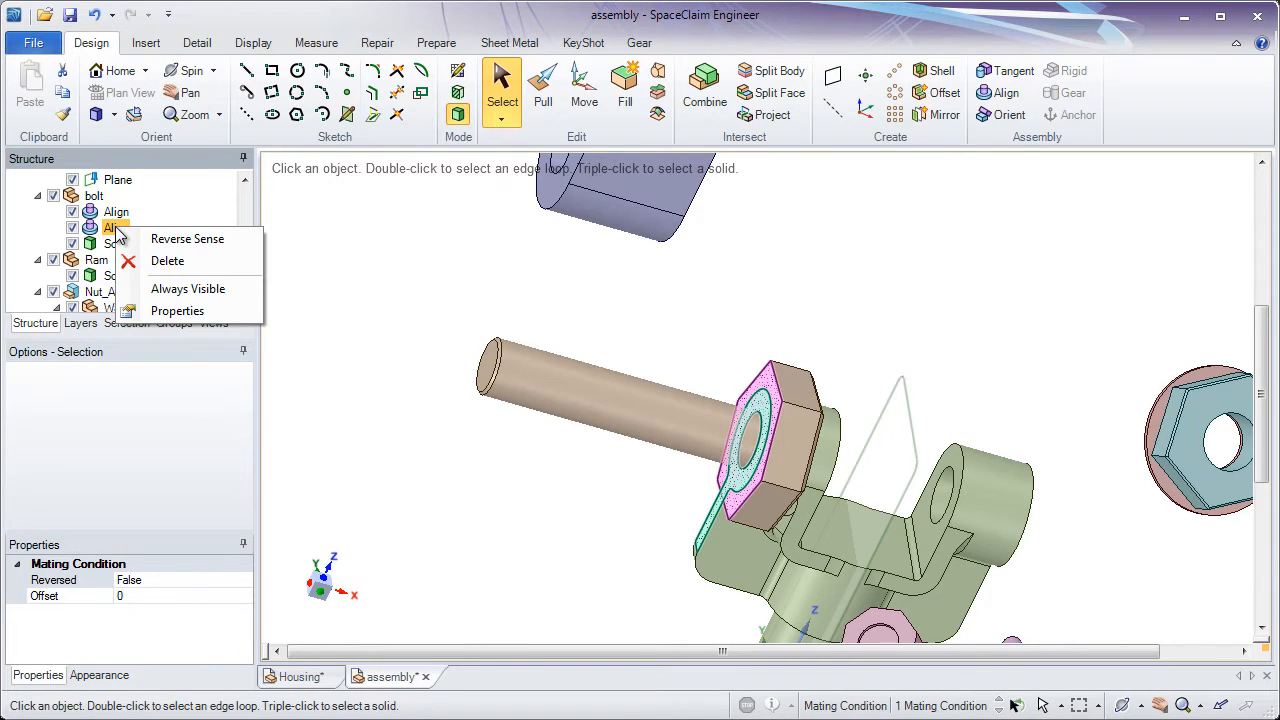
pyautogui.click(196, 240)
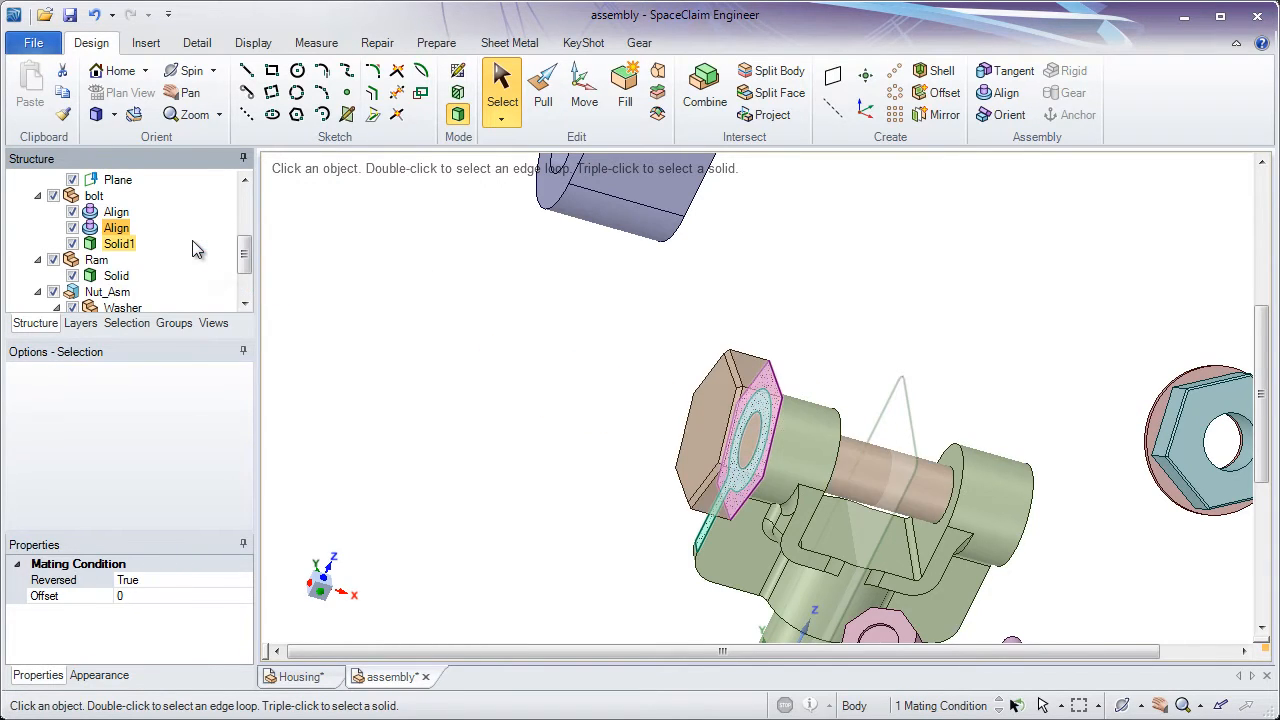
pyautogui.click(442, 312)
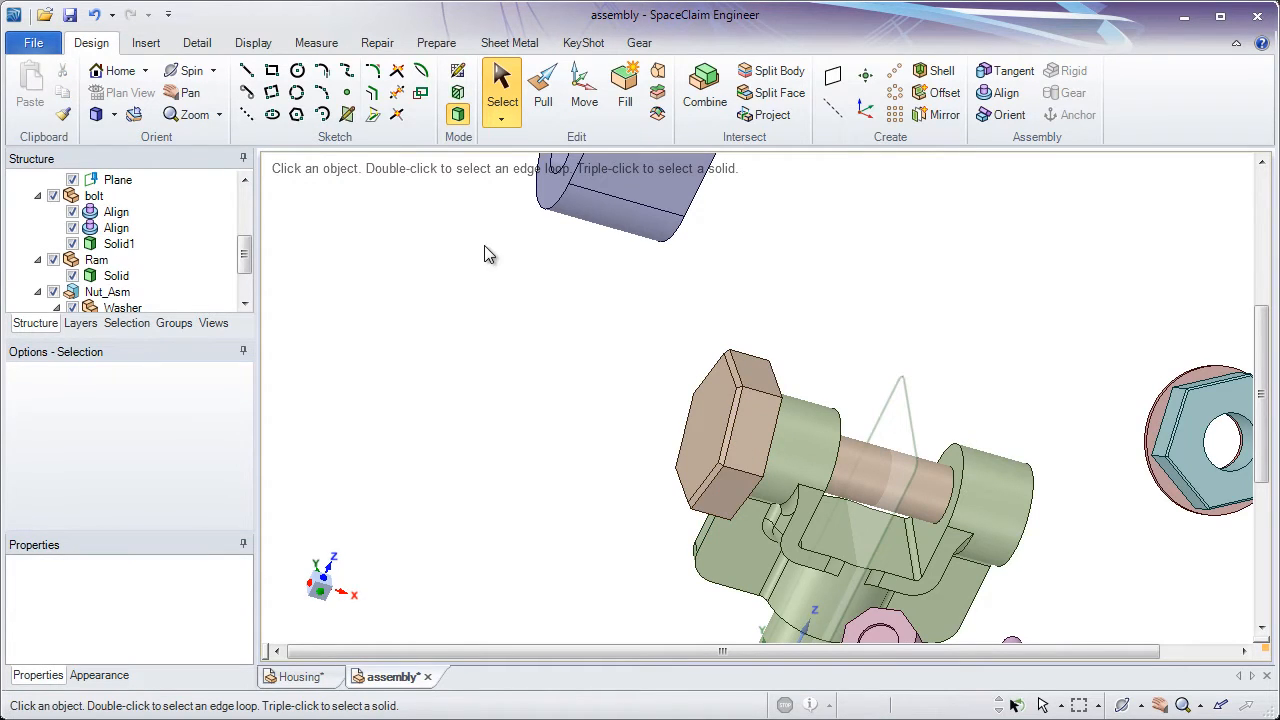
# Rotate the bolt component about its own axis by about 346° with the Move tool, and clear the selection
pyautogui.click(584, 90)
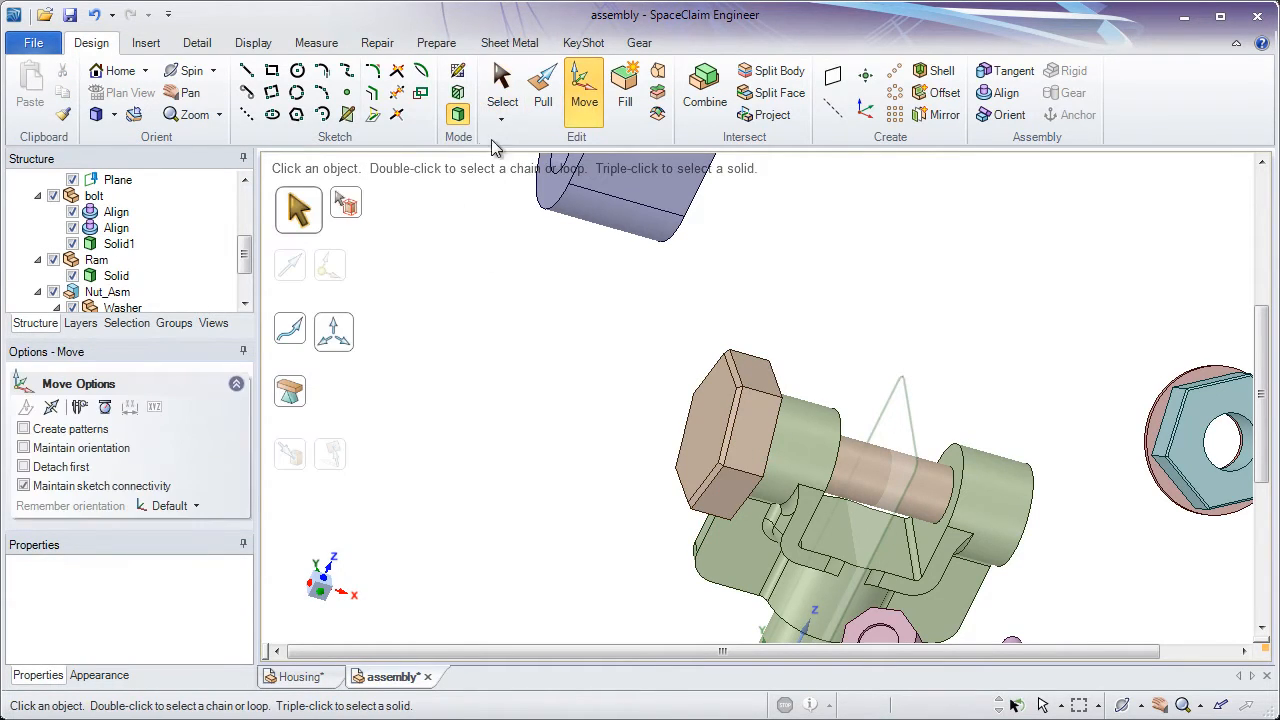
pyautogui.click(213, 228)
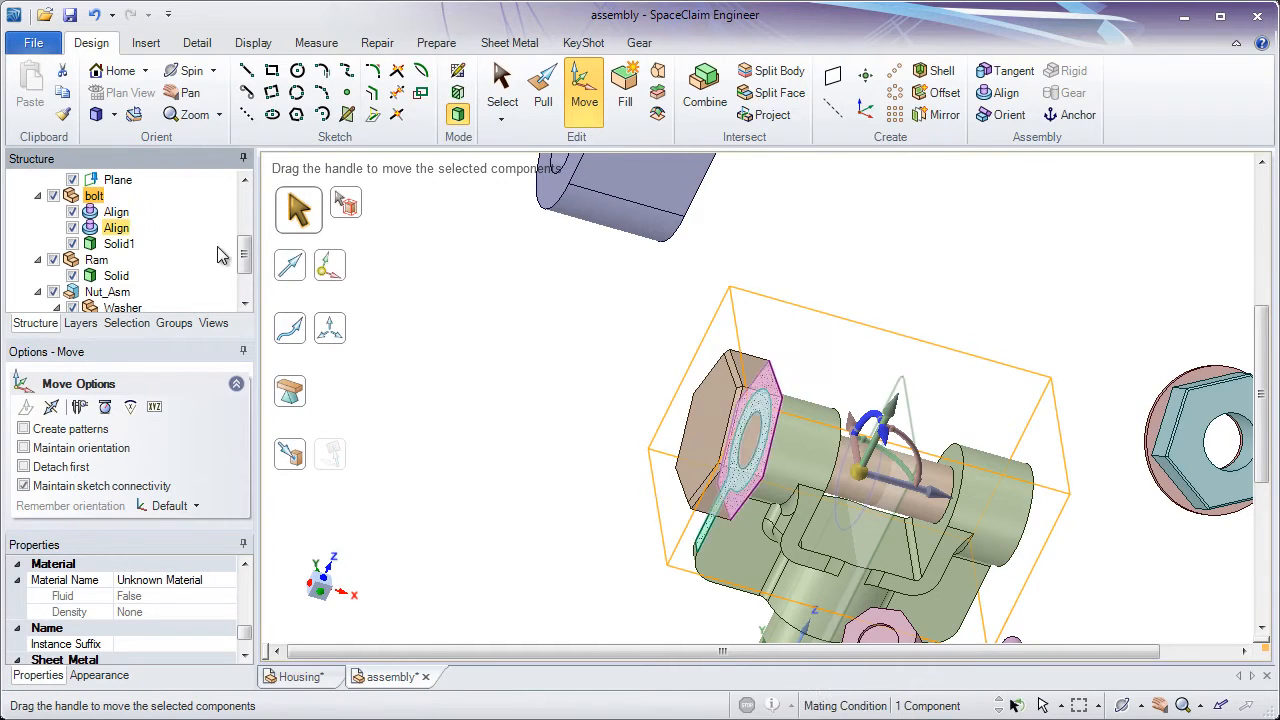
pyautogui.moveTo(502, 290); pyautogui.dragTo(483, 320)
pyautogui.click(483, 320)
pyautogui.click(94, 195)
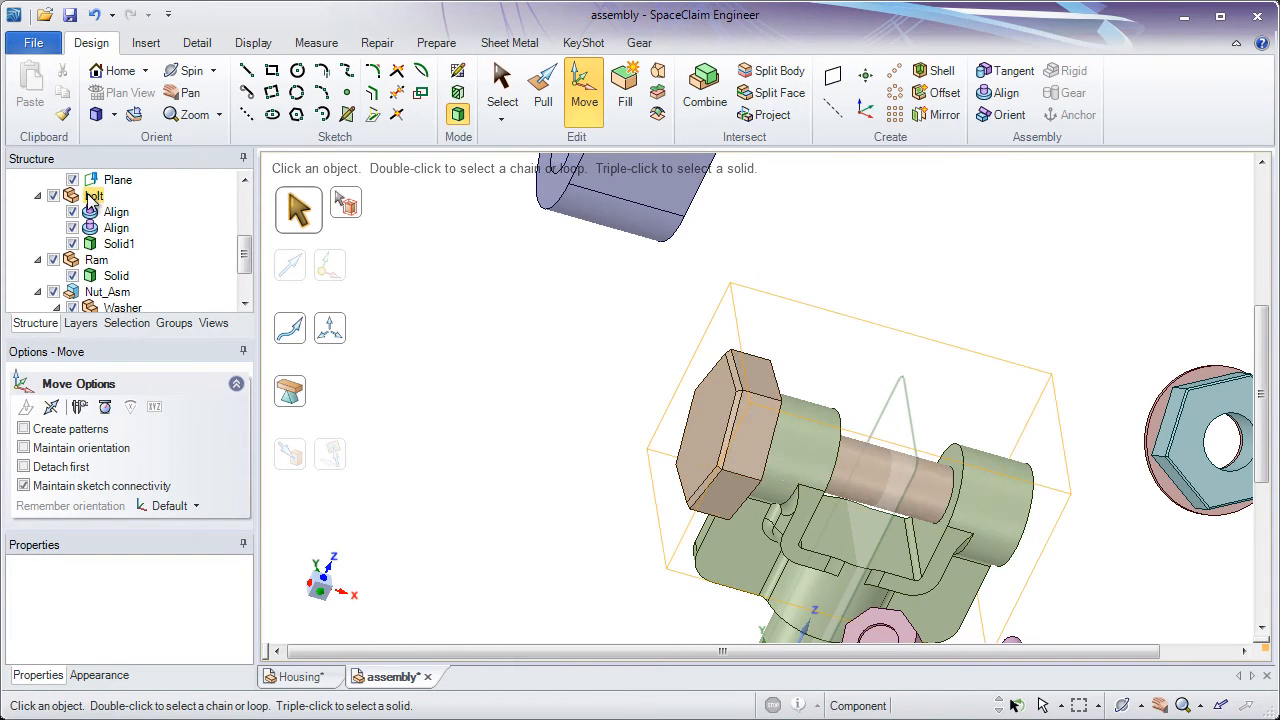
pyautogui.moveTo(394, 322); pyautogui.dragTo(443, 366, button='middle')
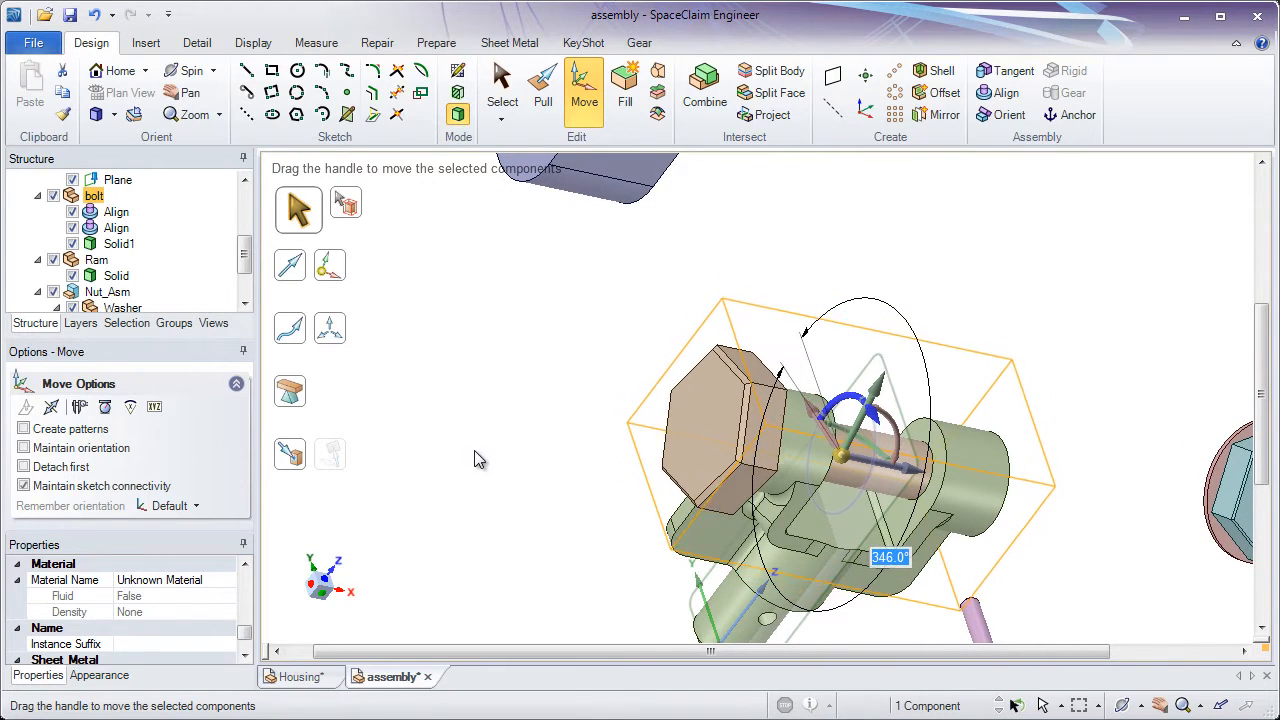
pyautogui.click(434, 308)
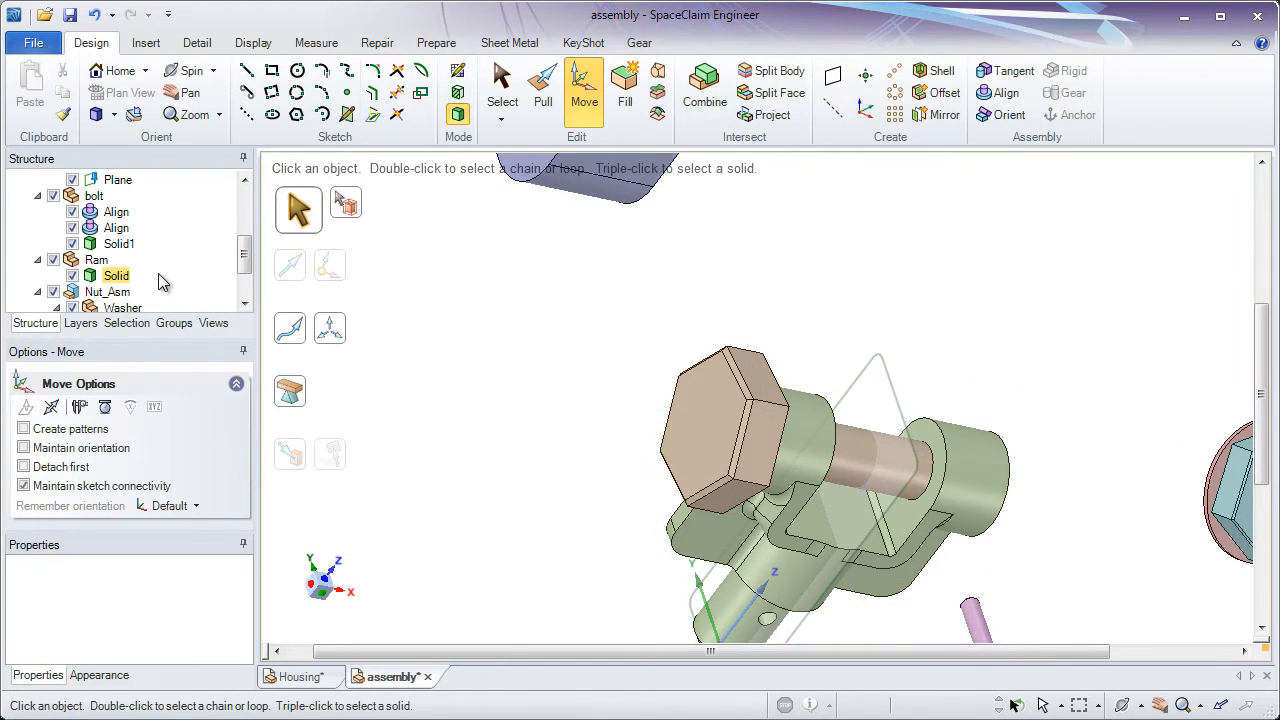
# Deactivate both of the bolt's align conditions and move the bolt freely out of its aligned position
pyautogui.click(80, 214)
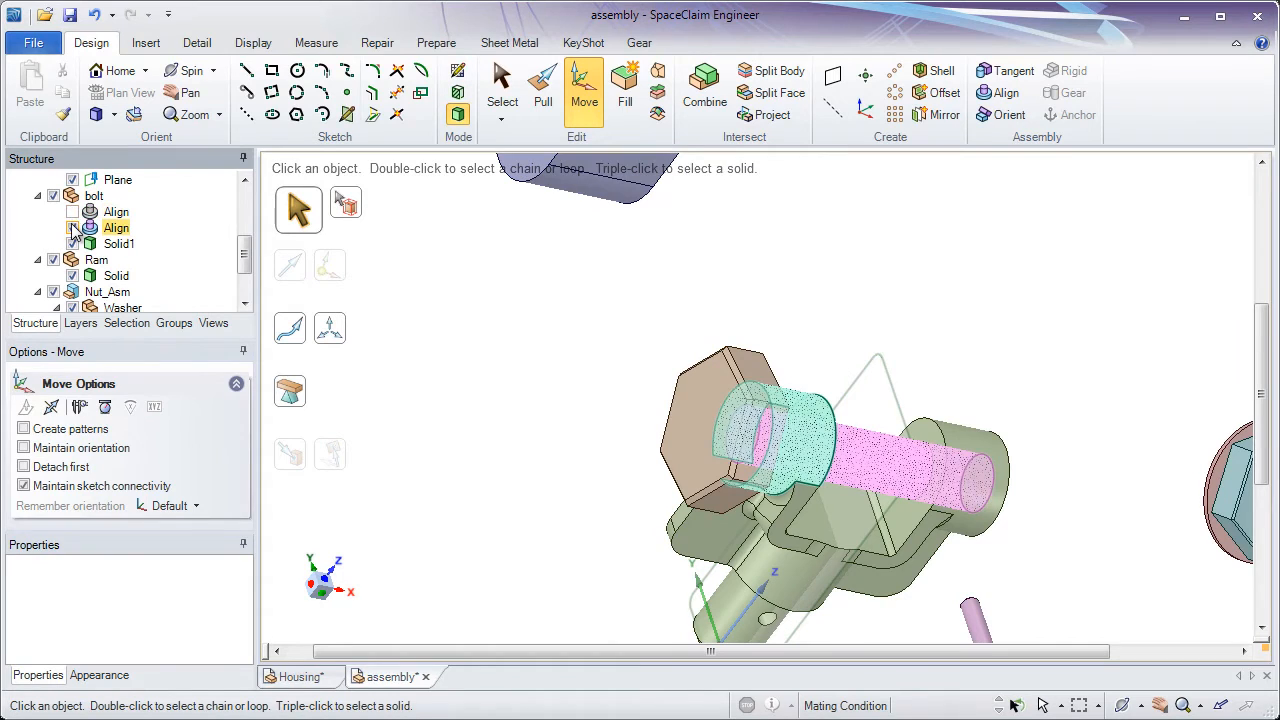
pyautogui.click(72, 228)
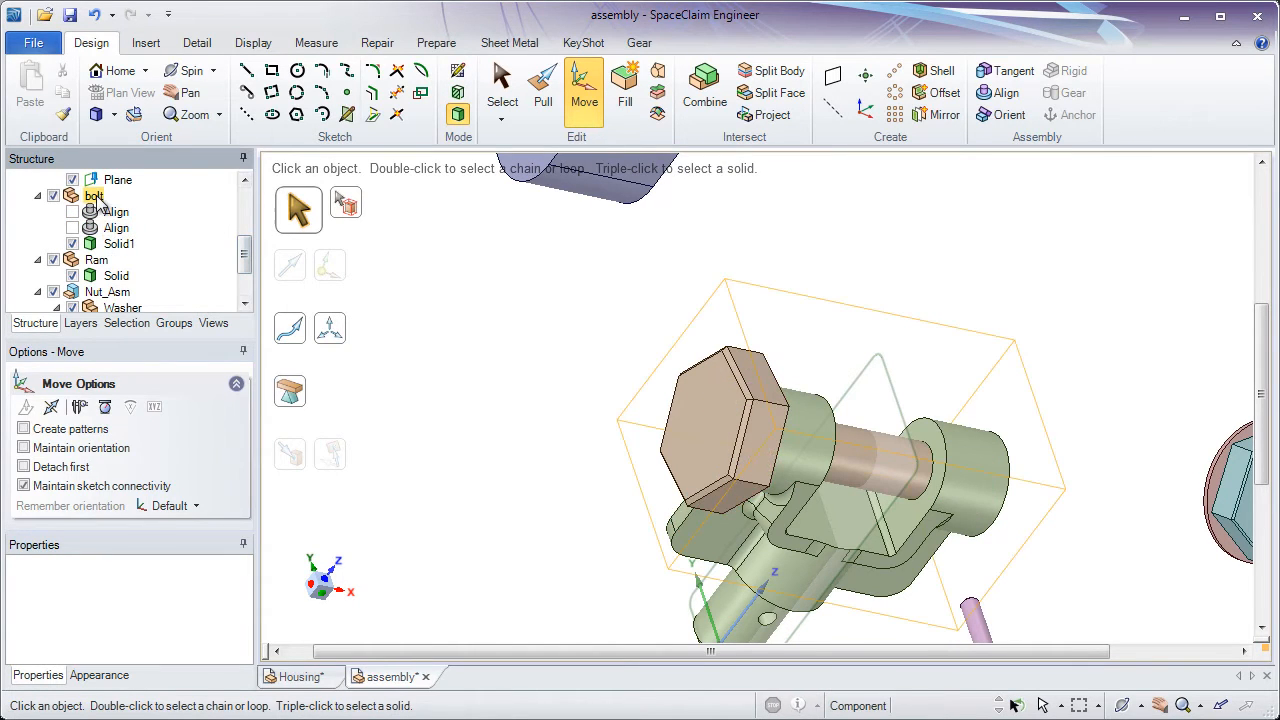
pyautogui.click(93, 196)
pyautogui.moveTo(868, 467); pyautogui.dragTo(781, 428)
pyautogui.click(714, 338)
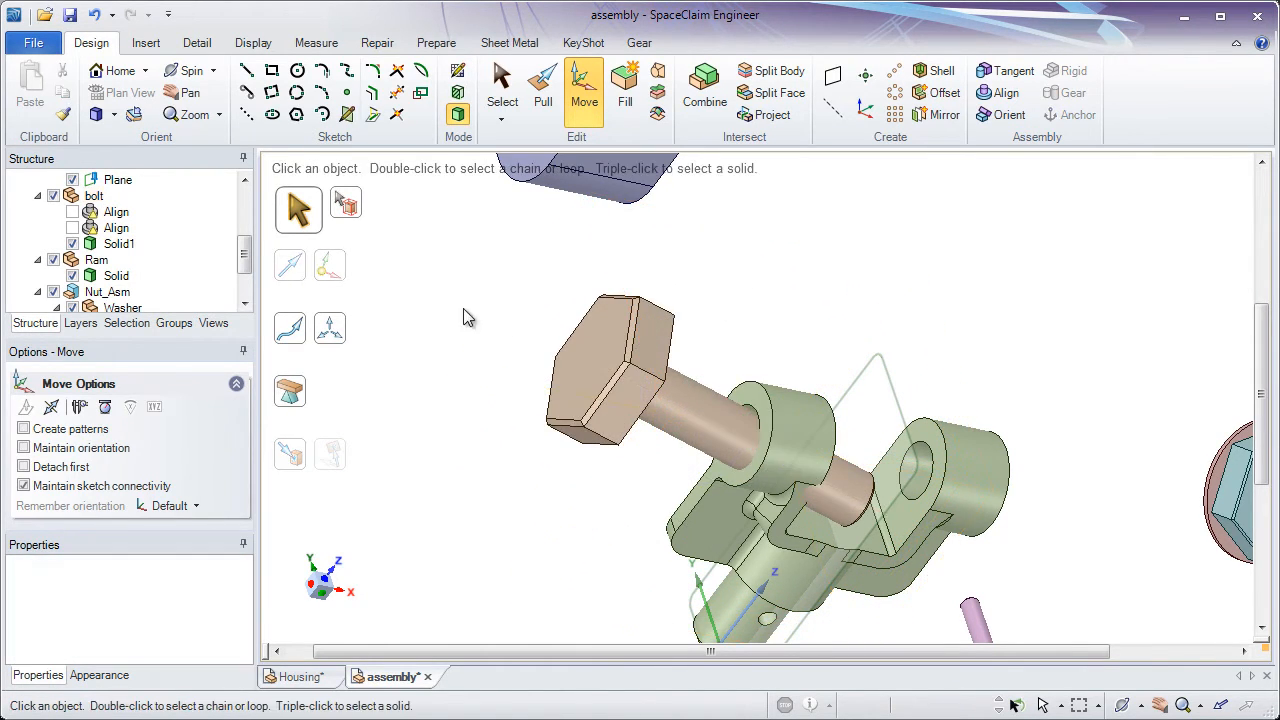
# Reactivate both of the bolt's align conditions to bring it back into alignment with the bracket lug
pyautogui.click(72, 212)
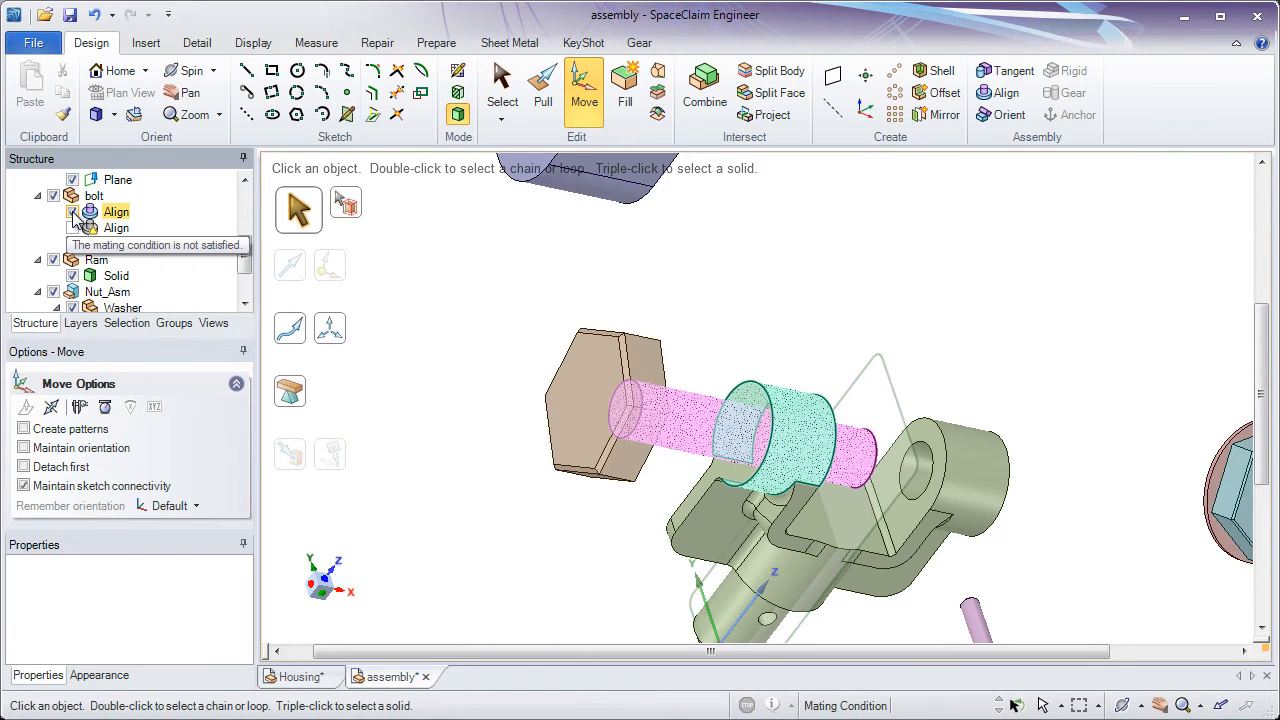
pyautogui.click(72, 228)
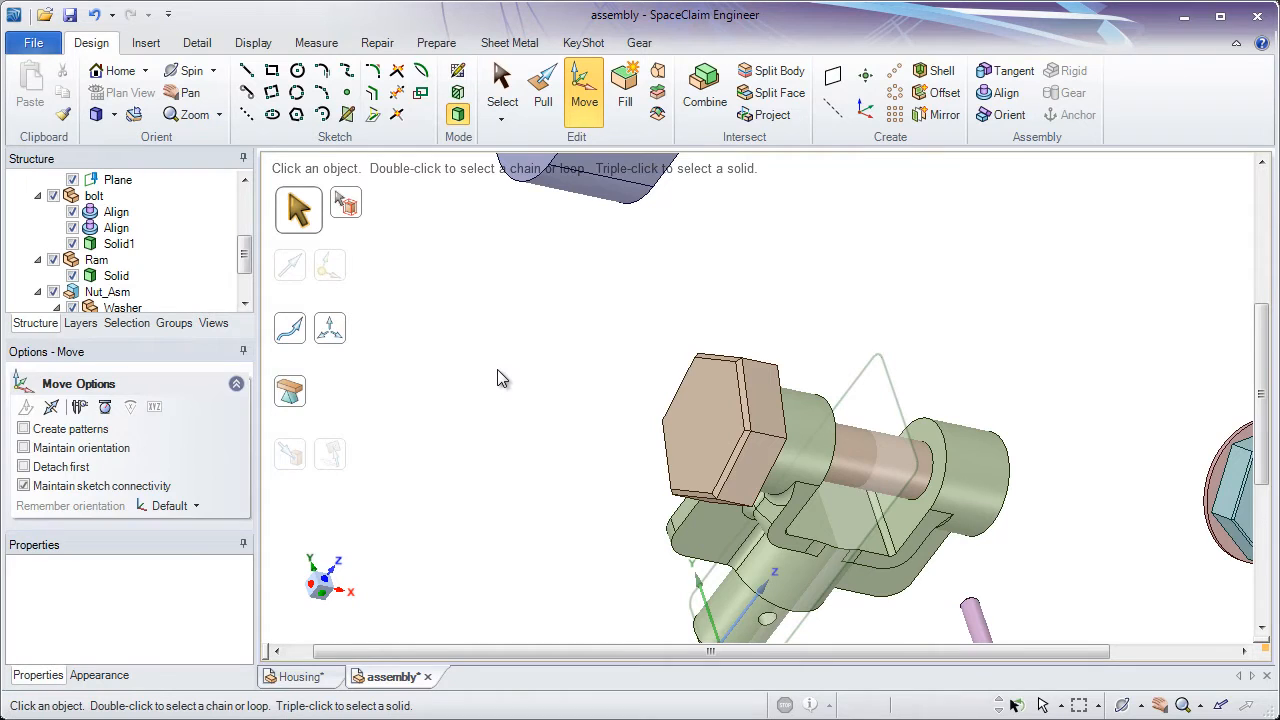
# Try to align a flat side face of the bolt head with the flat face of the bracket's flange
pyautogui.scroll(3, 770, 530)
pyautogui.moveTo(755, 557); pyautogui.dragTo(658, 405, button='middle')
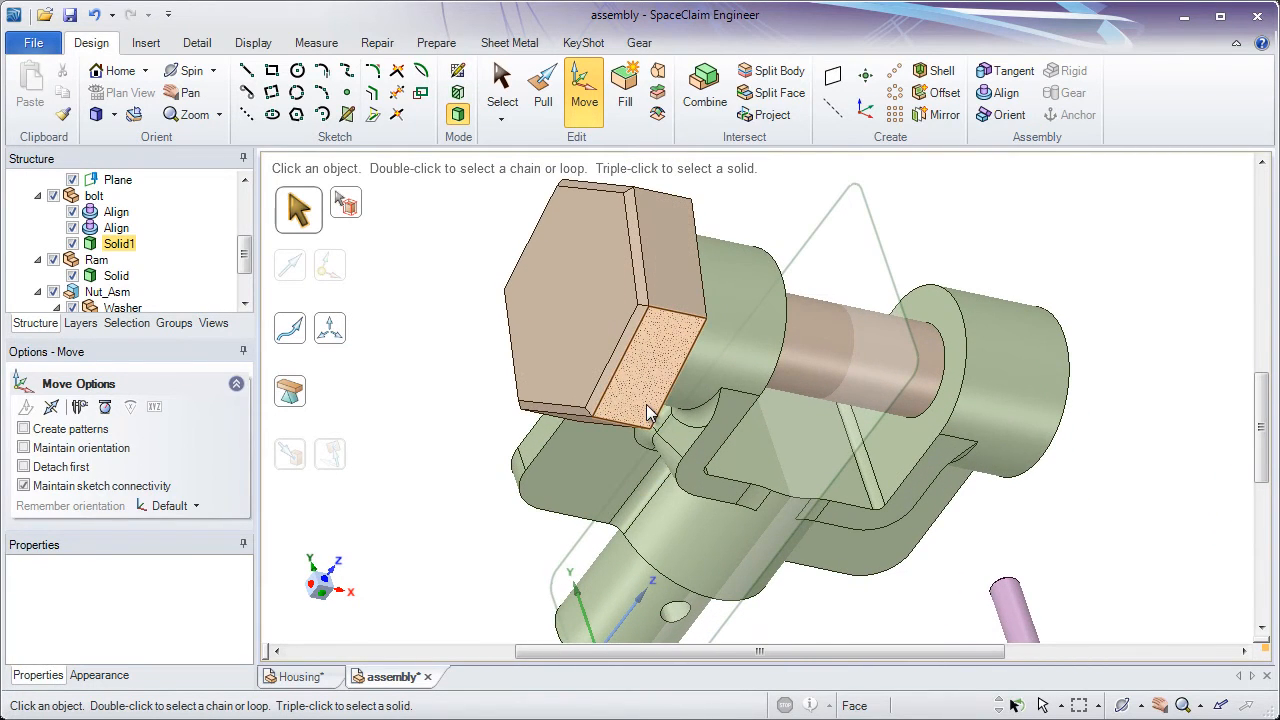
pyautogui.click(1006, 93)
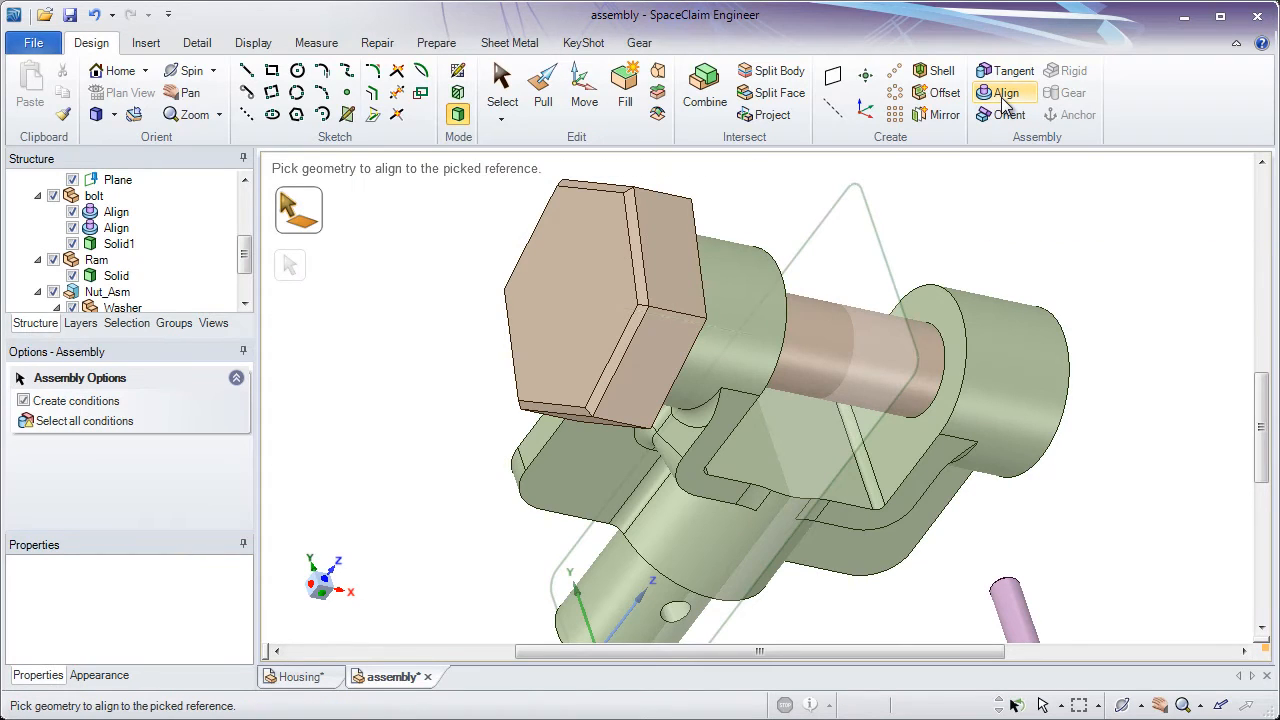
pyautogui.click(646, 385)
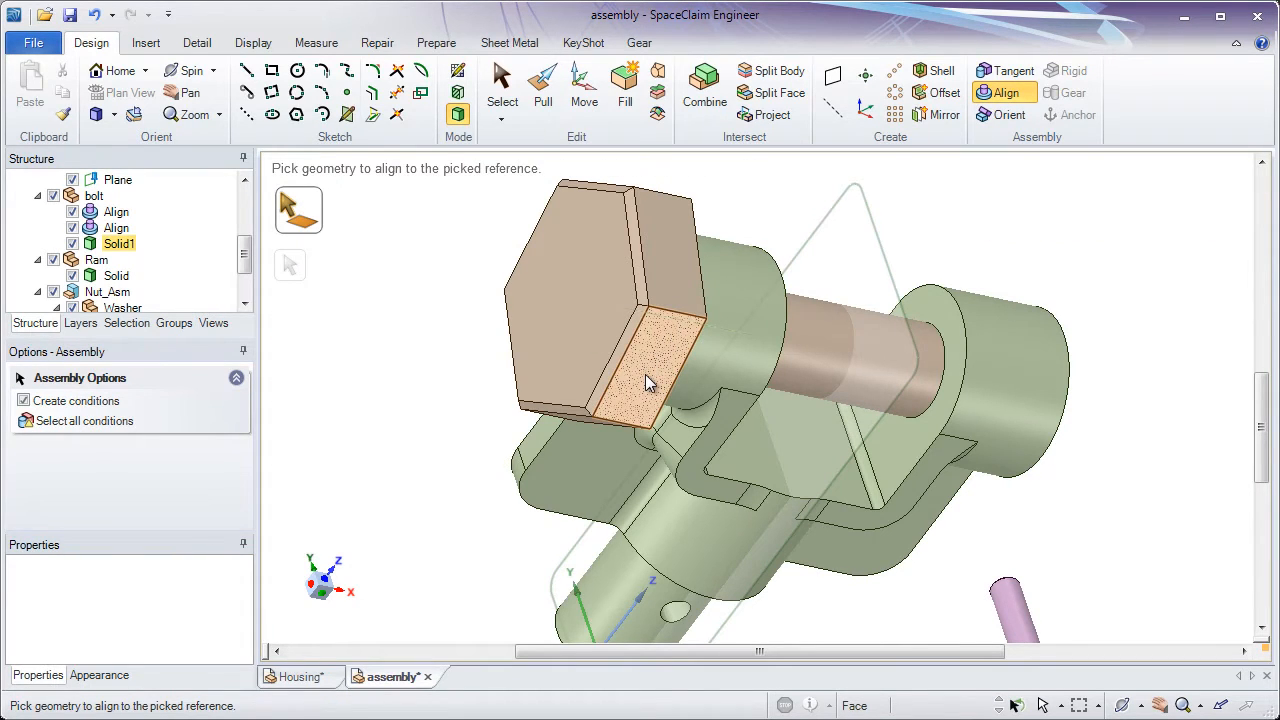
pyautogui.click(585, 480)
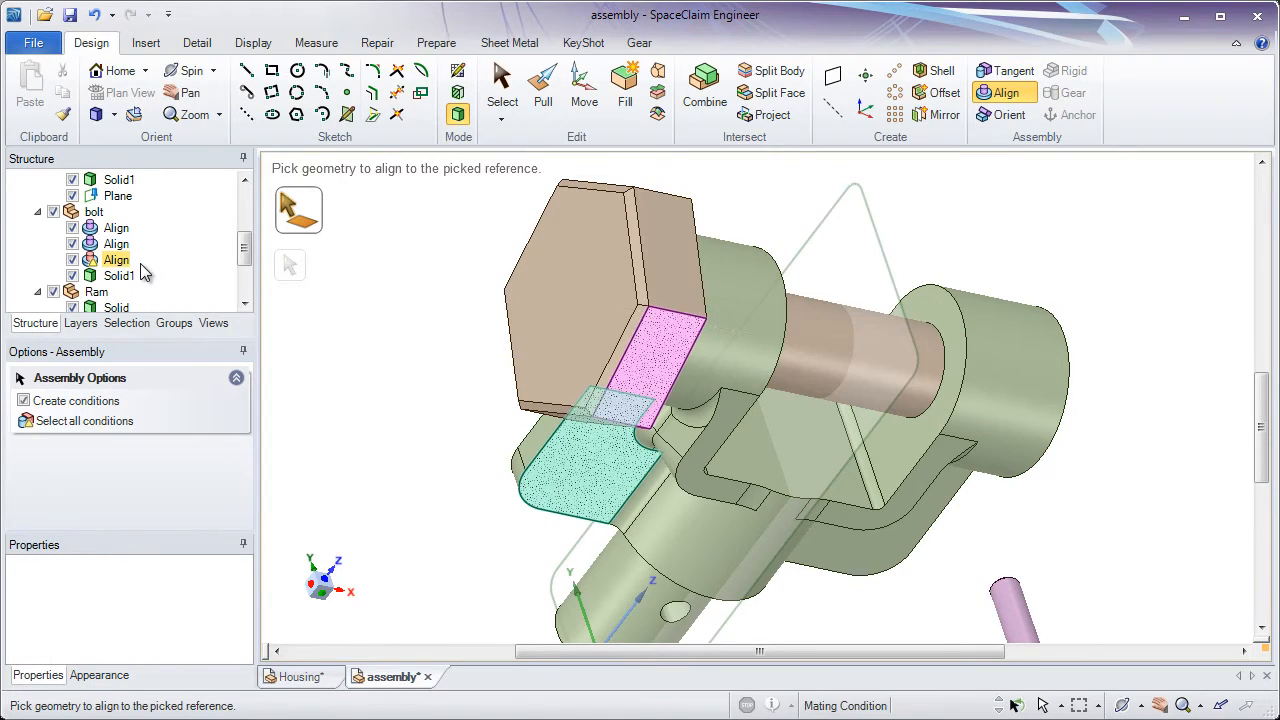
# Deactivate and reactivate the bolt's cylindrical align condition, and delete the align condition between the bolt head's side face and the bracket flange
pyautogui.moveTo(102, 262)
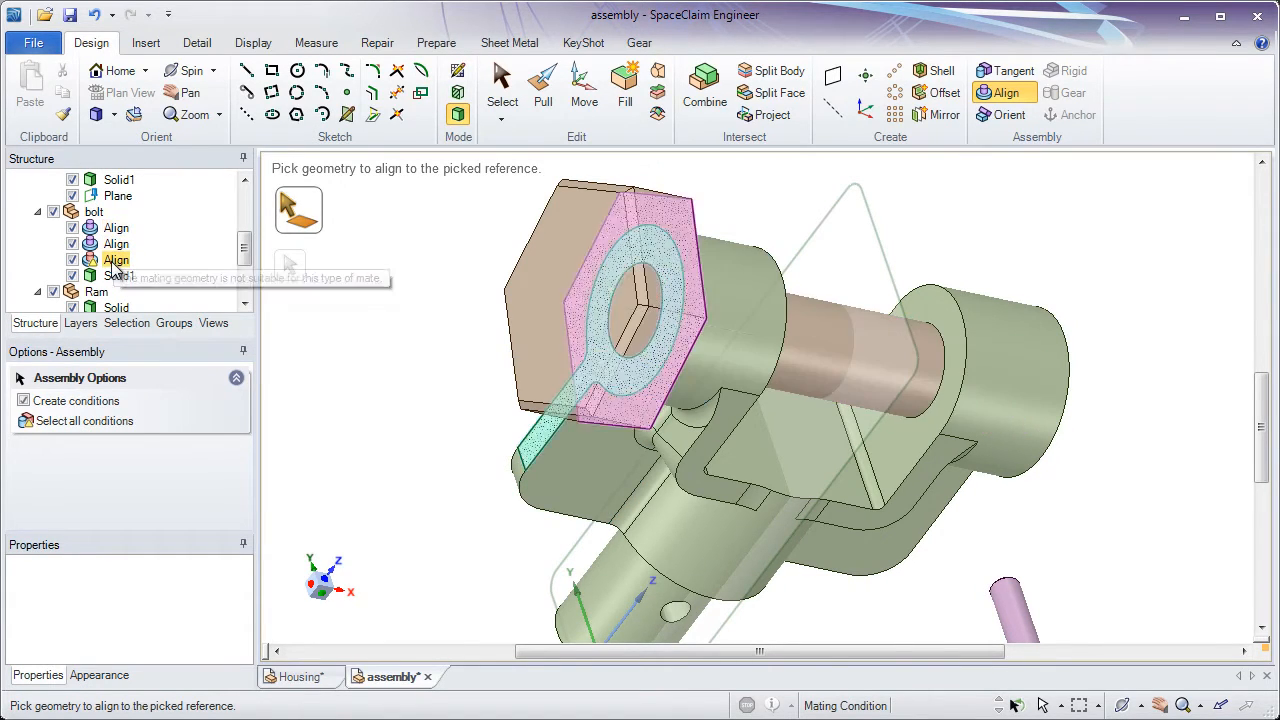
pyautogui.click(72, 228)
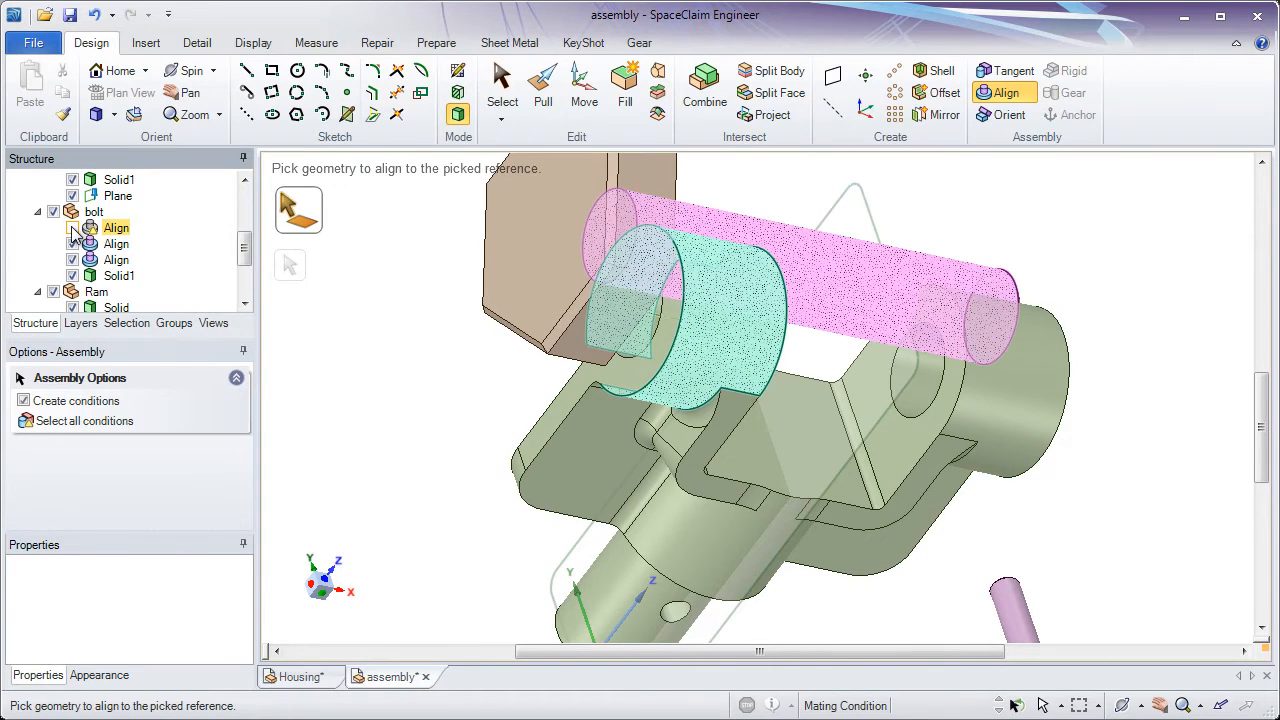
pyautogui.click(72, 228)
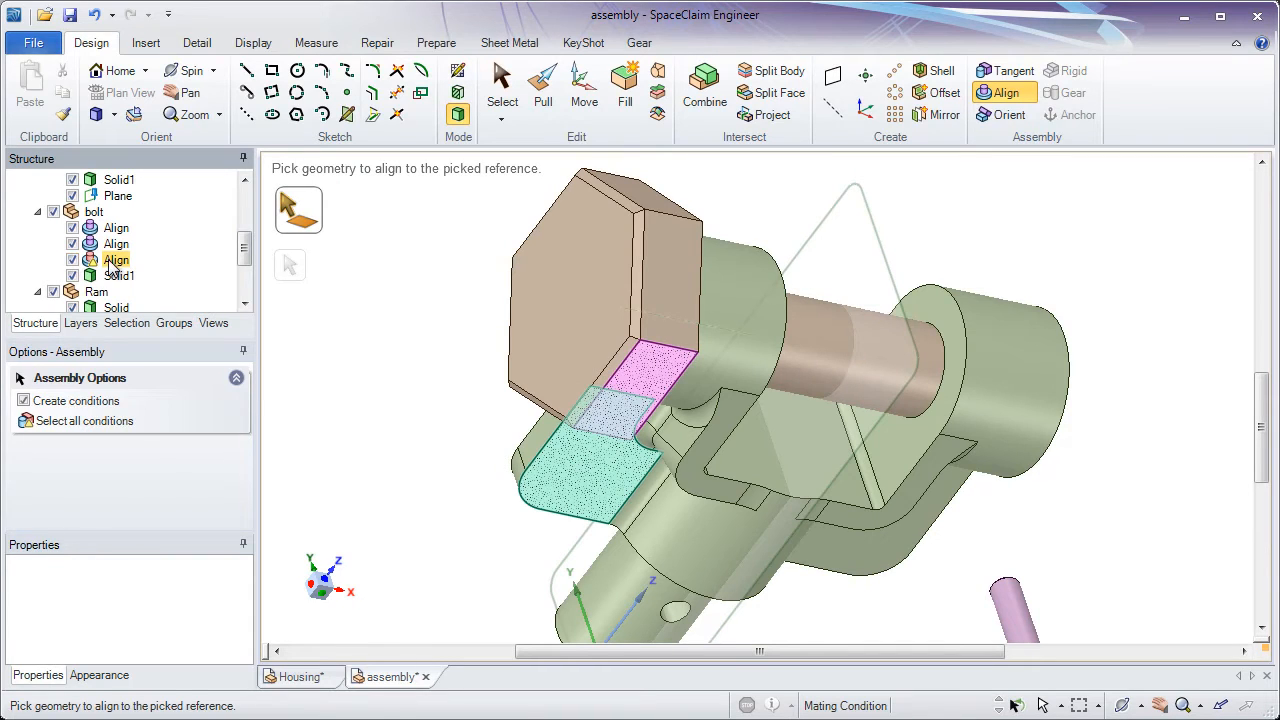
pyautogui.rightClick(112, 264)
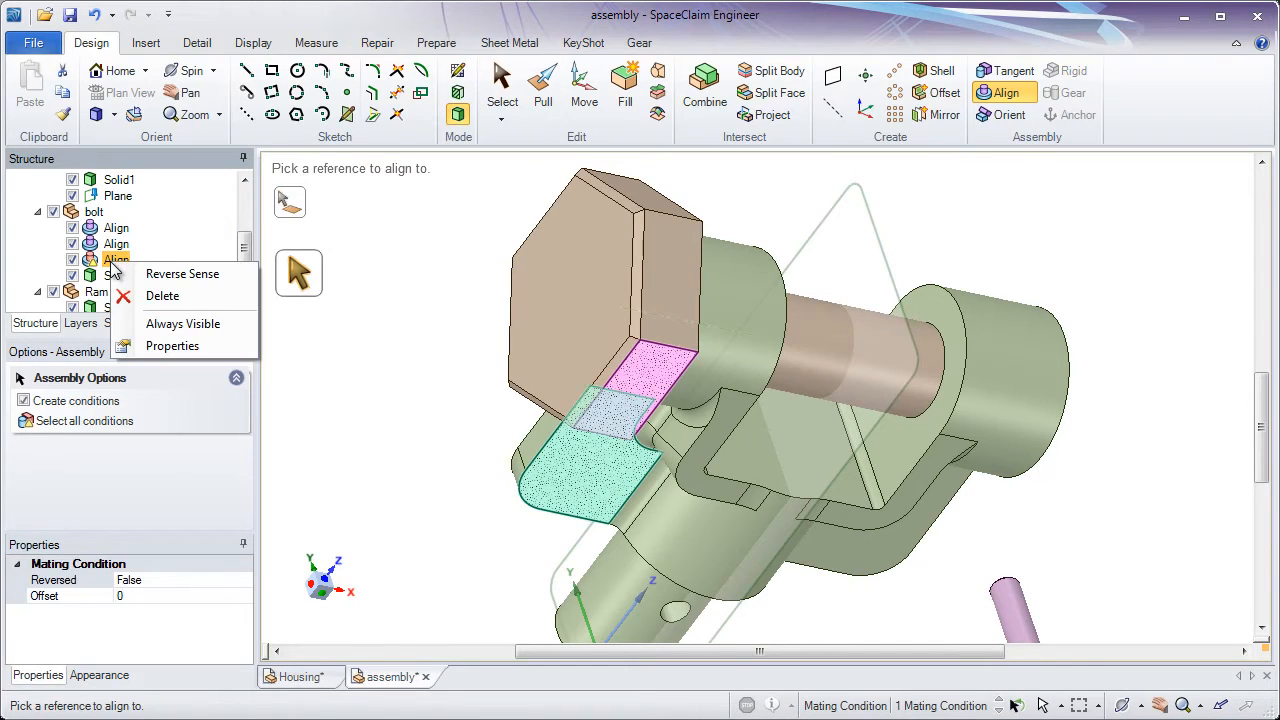
pyautogui.click(155, 297)
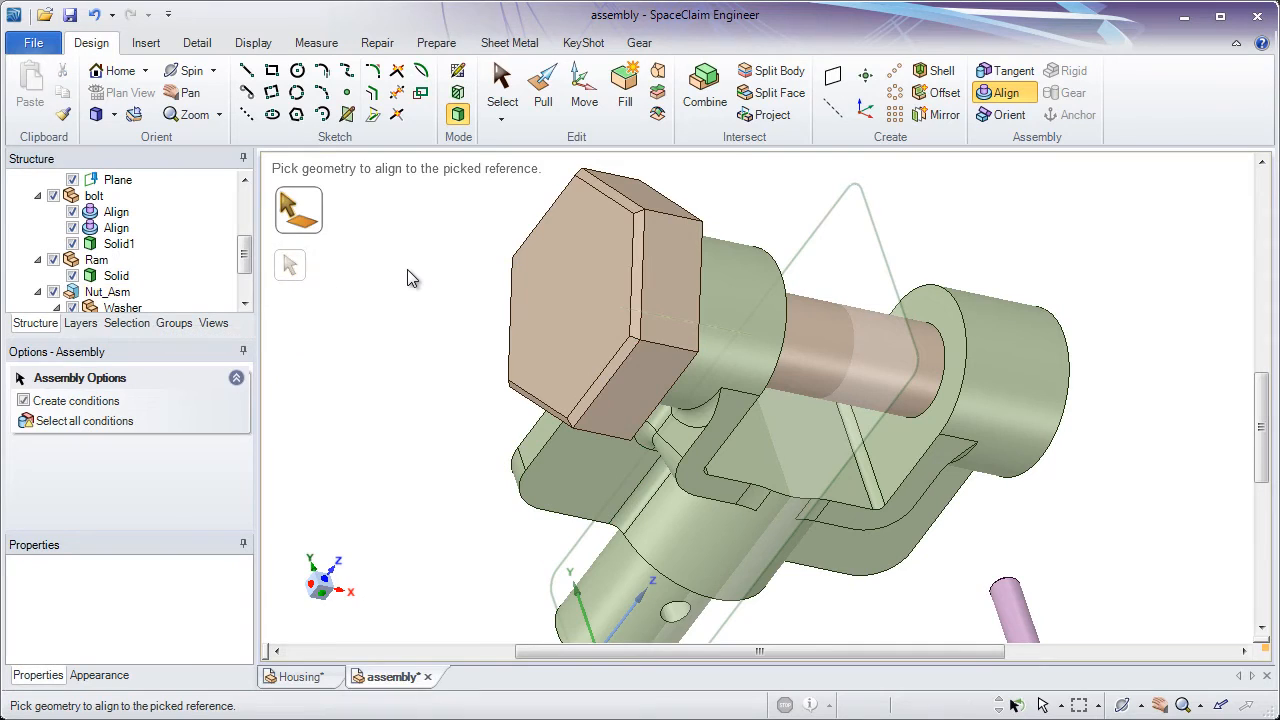
# Add an orient condition between the bolt head's lower flat side face and the flat face of the bracket's flange
pyautogui.click(1006, 116)
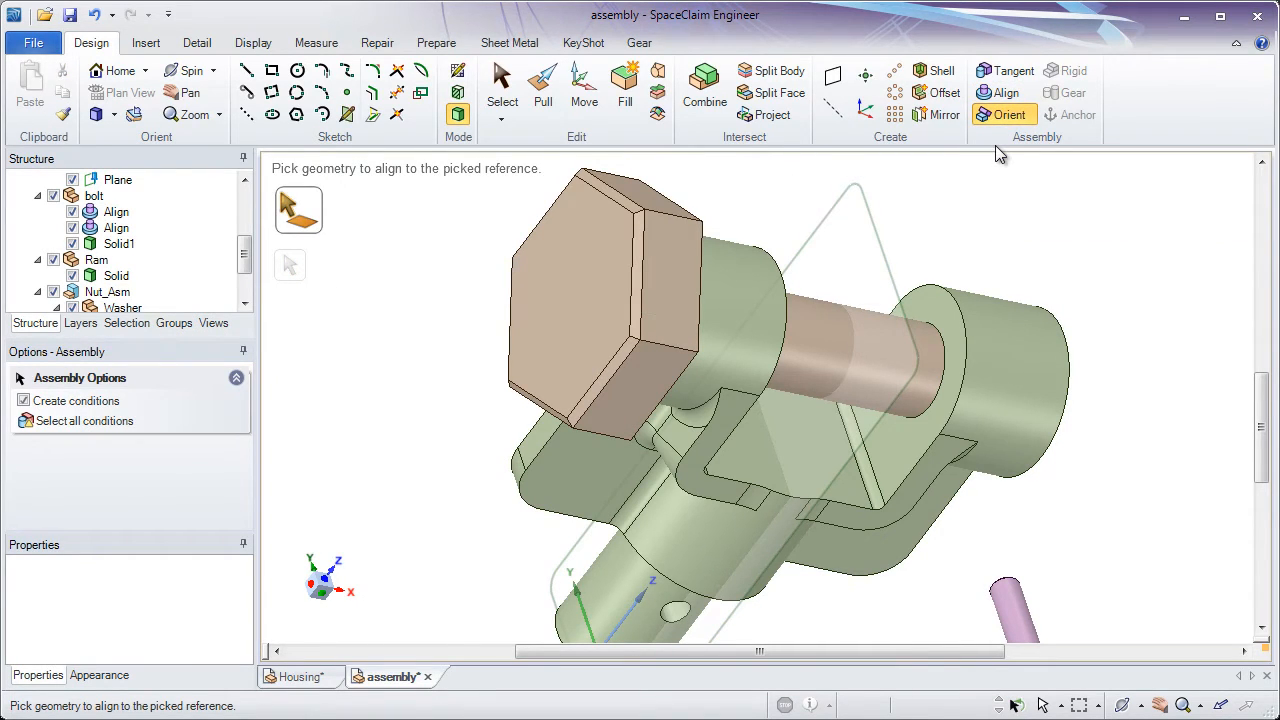
pyautogui.click(675, 369)
pyautogui.click(670, 378)
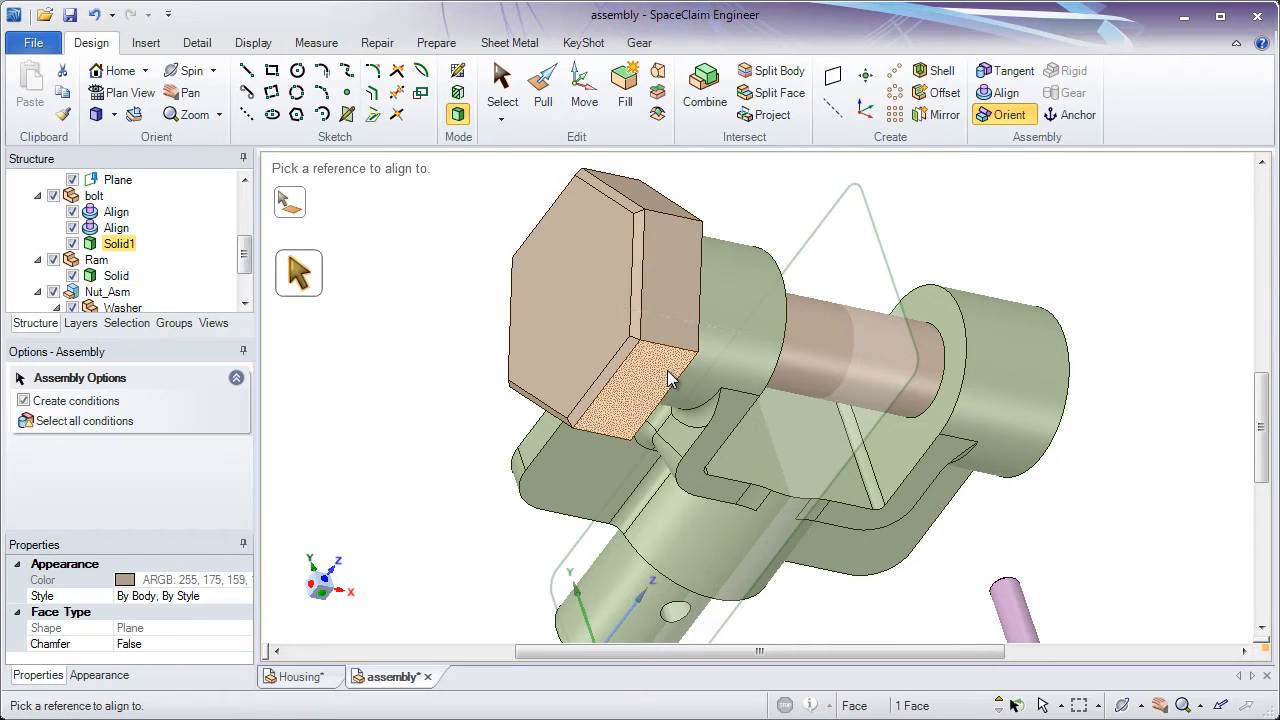
pyautogui.click(589, 477)
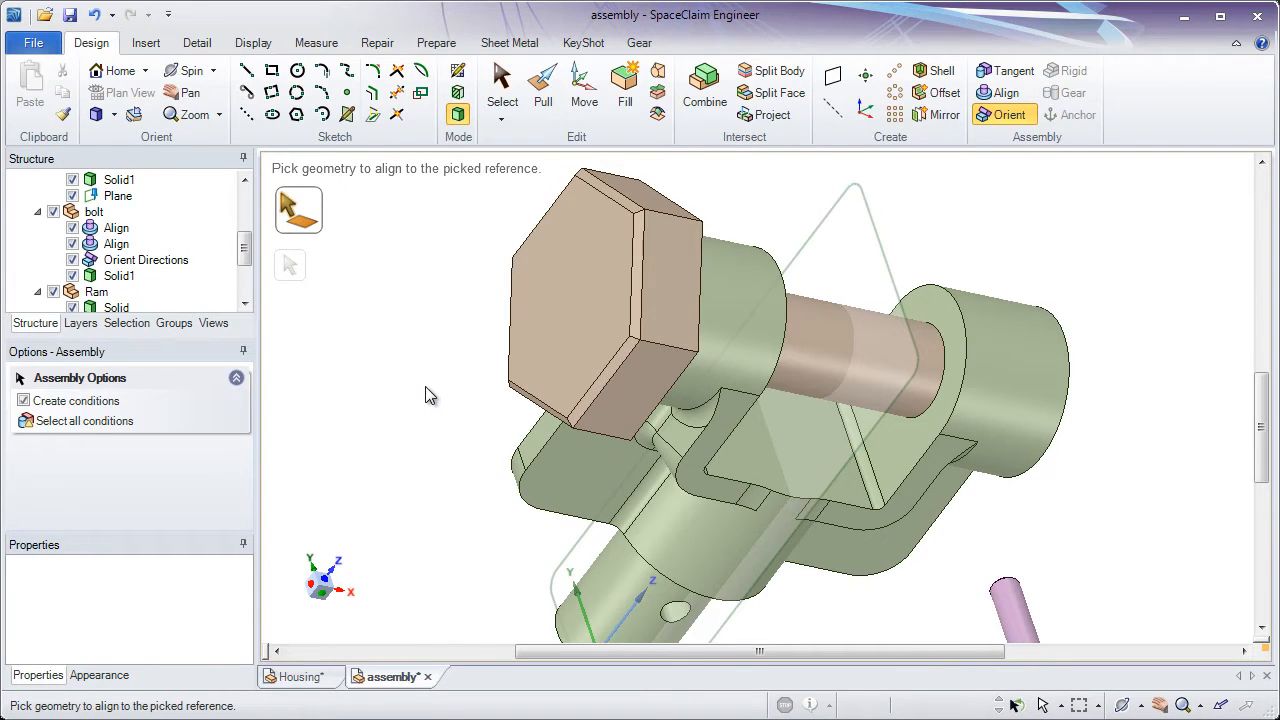
# Set the offset of the bolt's planar align condition, between the head's underside and the bracket lug, to -5 mm
pyautogui.moveTo(419, 392); pyautogui.dragTo(425, 450, button='middle')
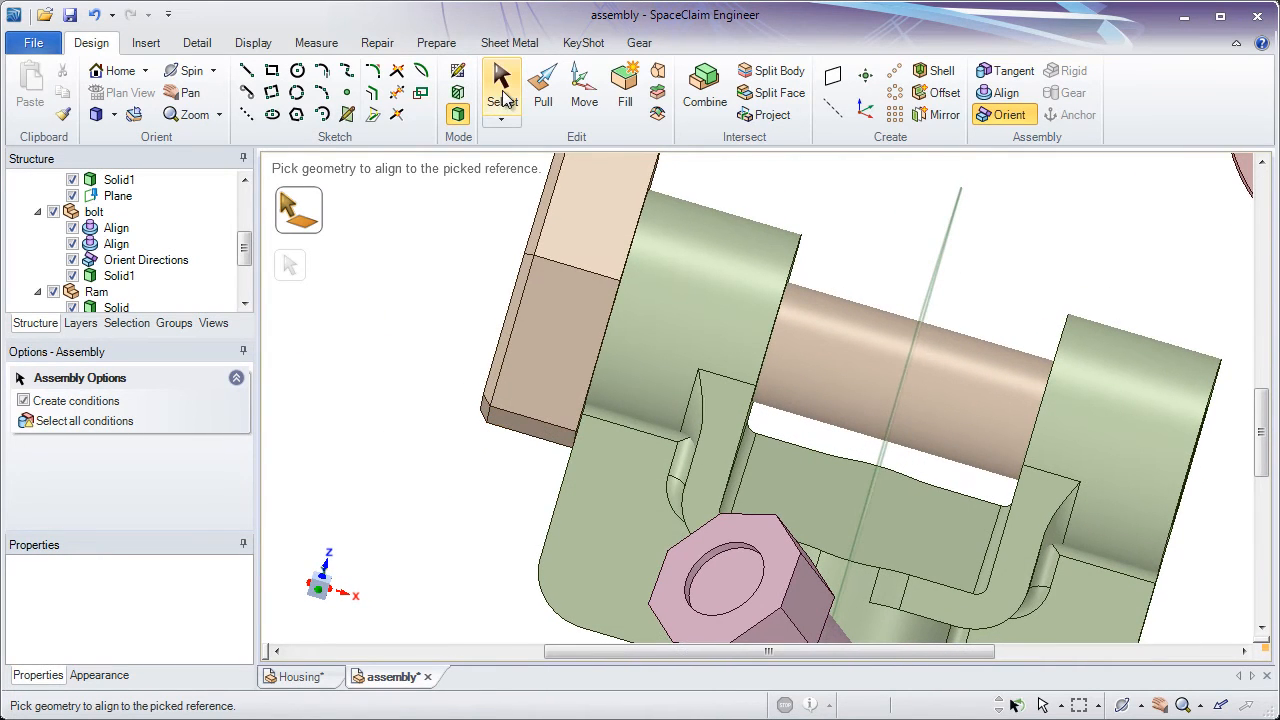
pyautogui.click(503, 90)
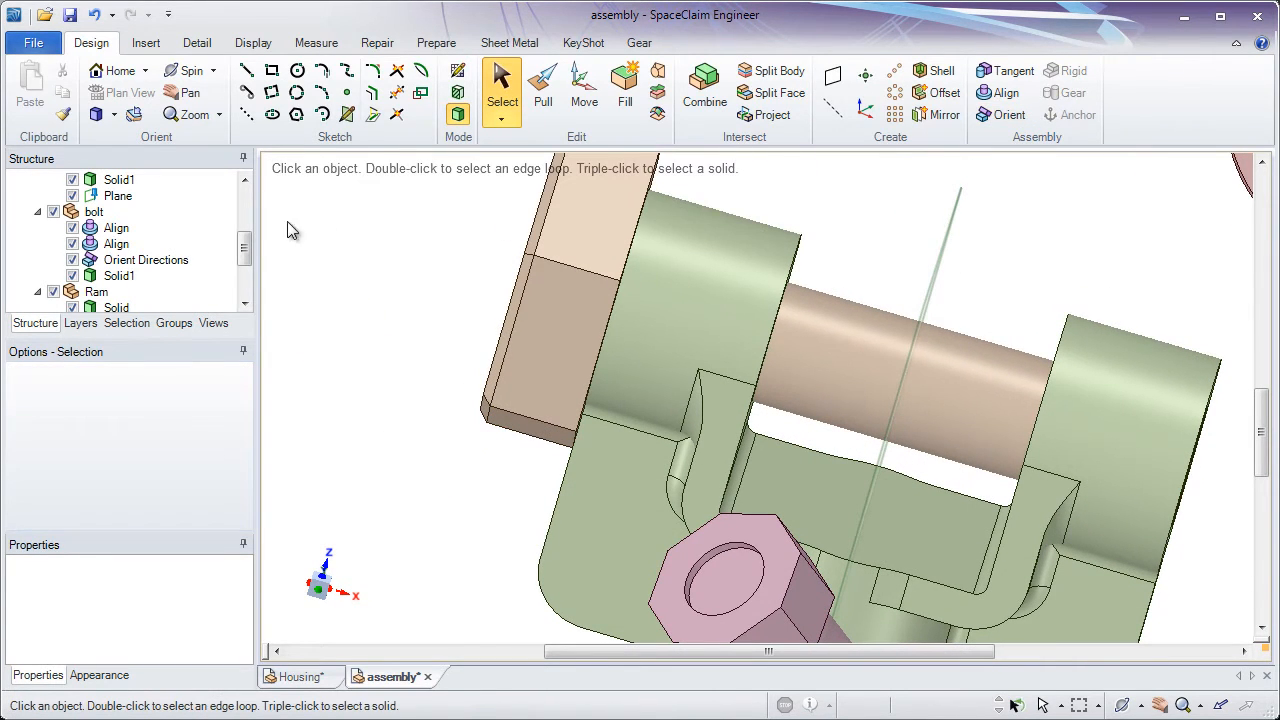
pyautogui.click(116, 244)
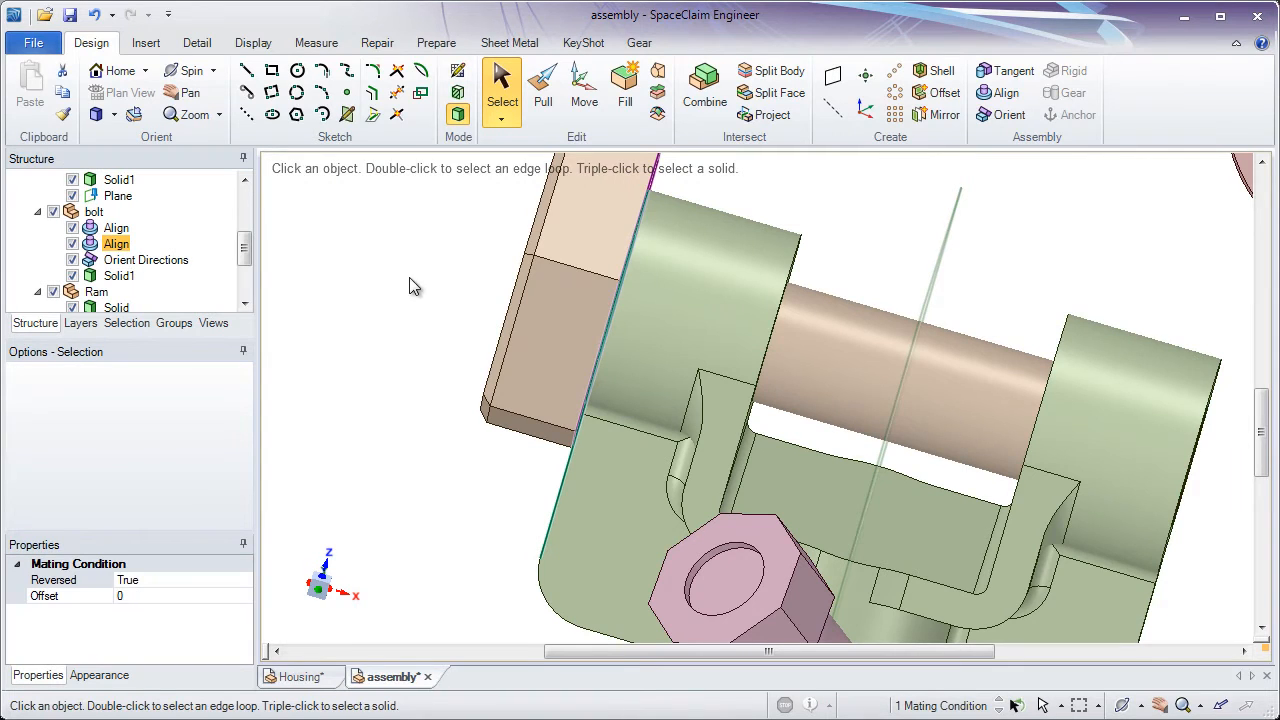
pyautogui.moveTo(413, 287); pyautogui.dragTo(443, 286, button='middle')
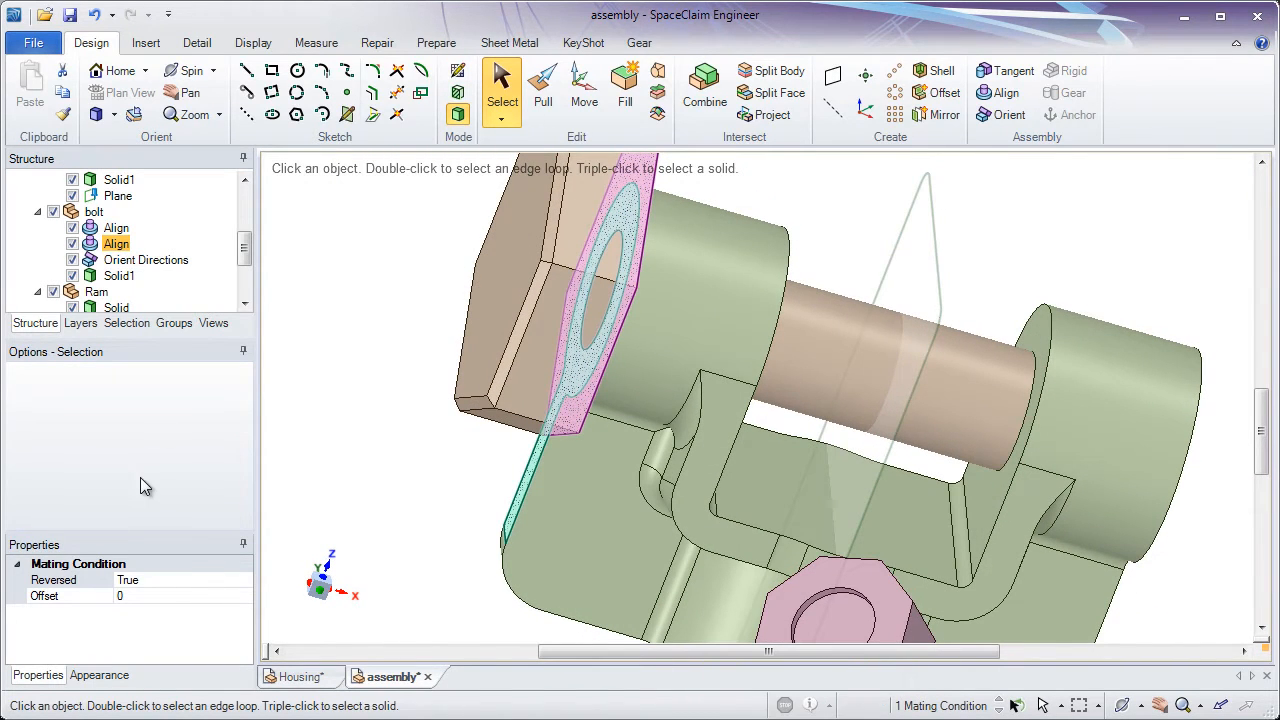
pyautogui.click(138, 596)
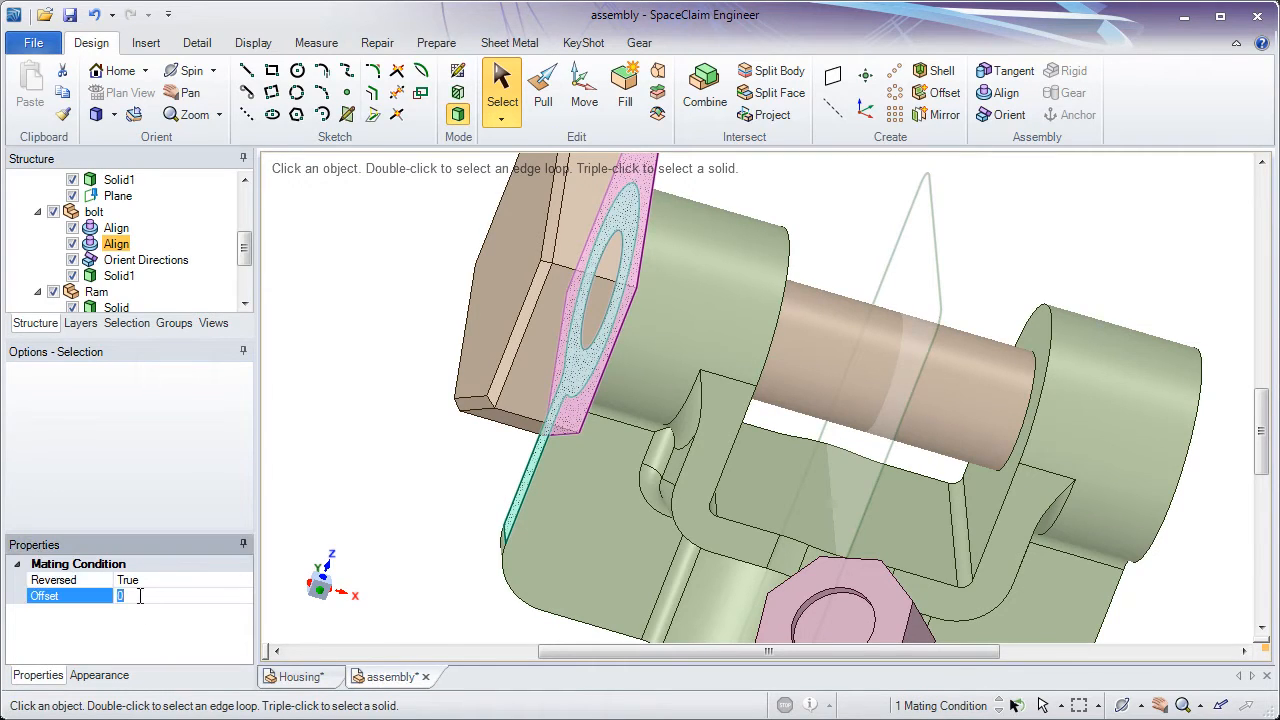
pyautogui.write('-5')
pyautogui.press('Return')
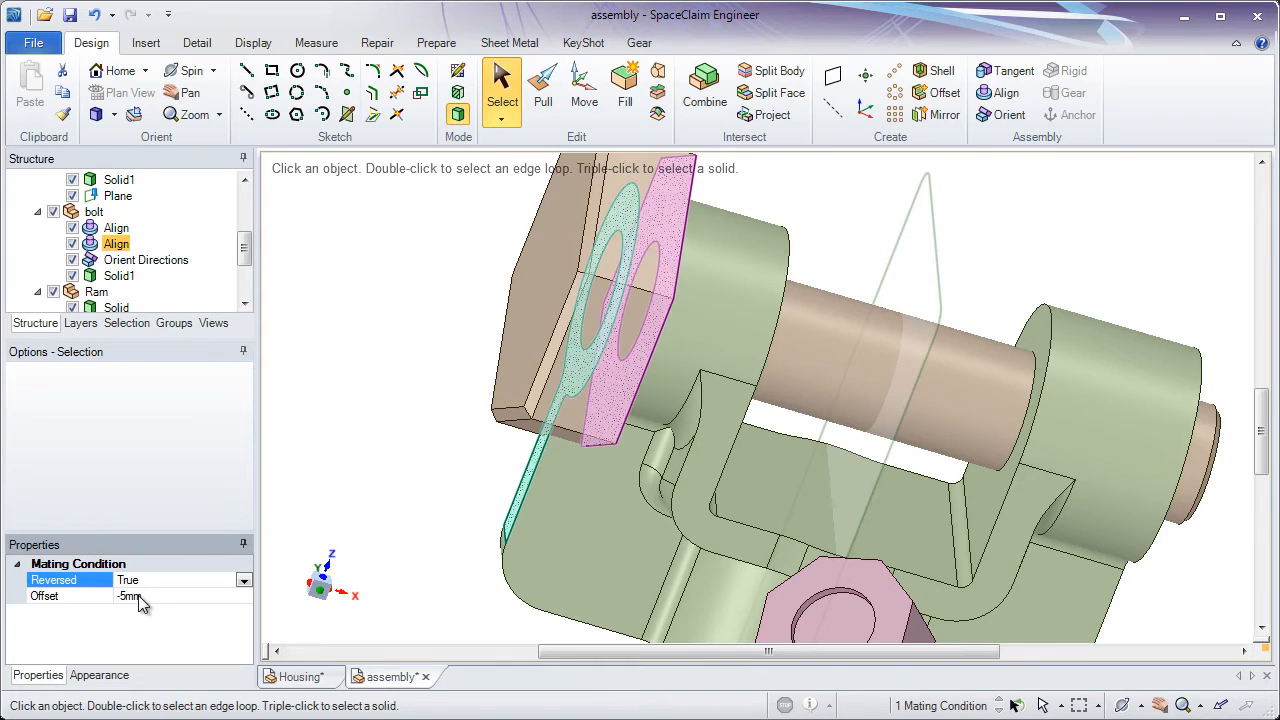
# Set the planar align condition's offset to 5 mm, and clear the selection
pyautogui.click(155, 600)
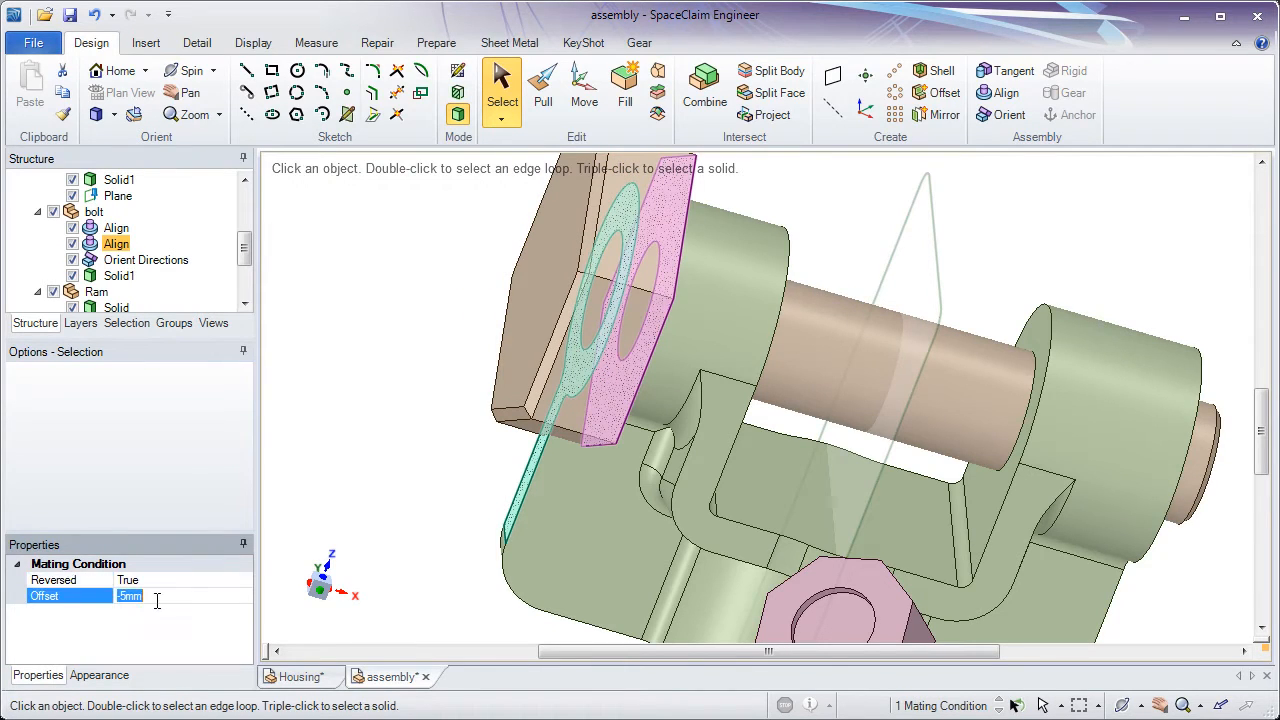
pyautogui.write('5')
pyautogui.press('Return')
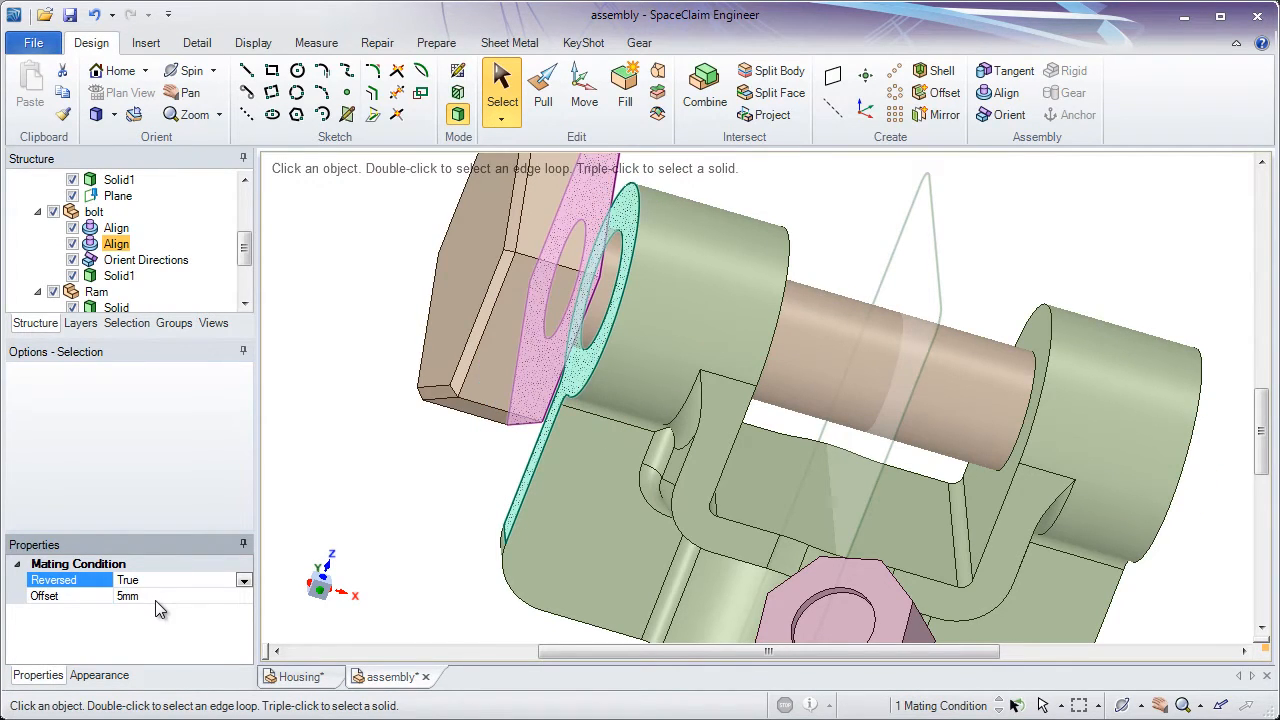
pyautogui.moveTo(337, 509); pyautogui.dragTo(523, 344, button='middle')
pyautogui.click(526, 352)
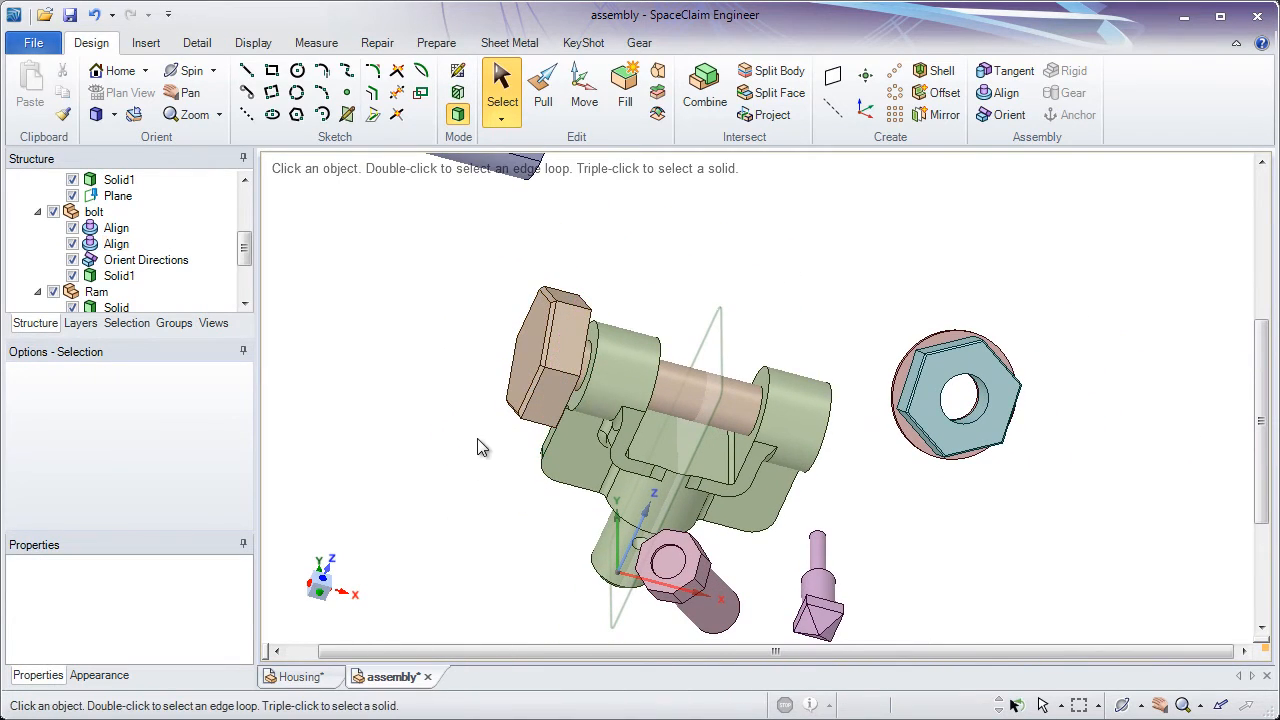
# Examine the loose ram and nut assembly beside the bracket, and locate the bracket's plane in the structure tree
pyautogui.moveTo(517, 509); pyautogui.dragTo(519, 474, button='middle')
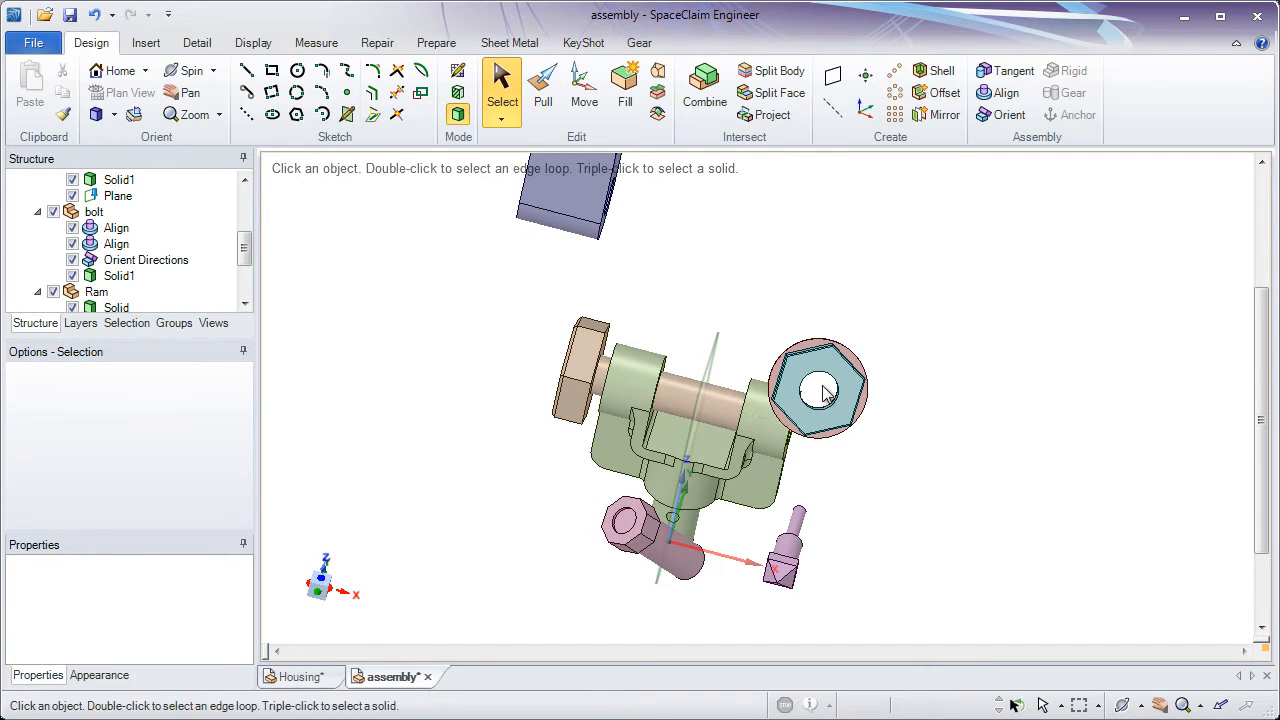
pyautogui.keyDown('ctrl'); pyautogui.moveTo(711, 354); pyautogui.dragTo(704, 479, button='middle'); pyautogui.keyUp('ctrl')
pyautogui.moveTo(603, 337); pyautogui.dragTo(577, 312, button='middle')
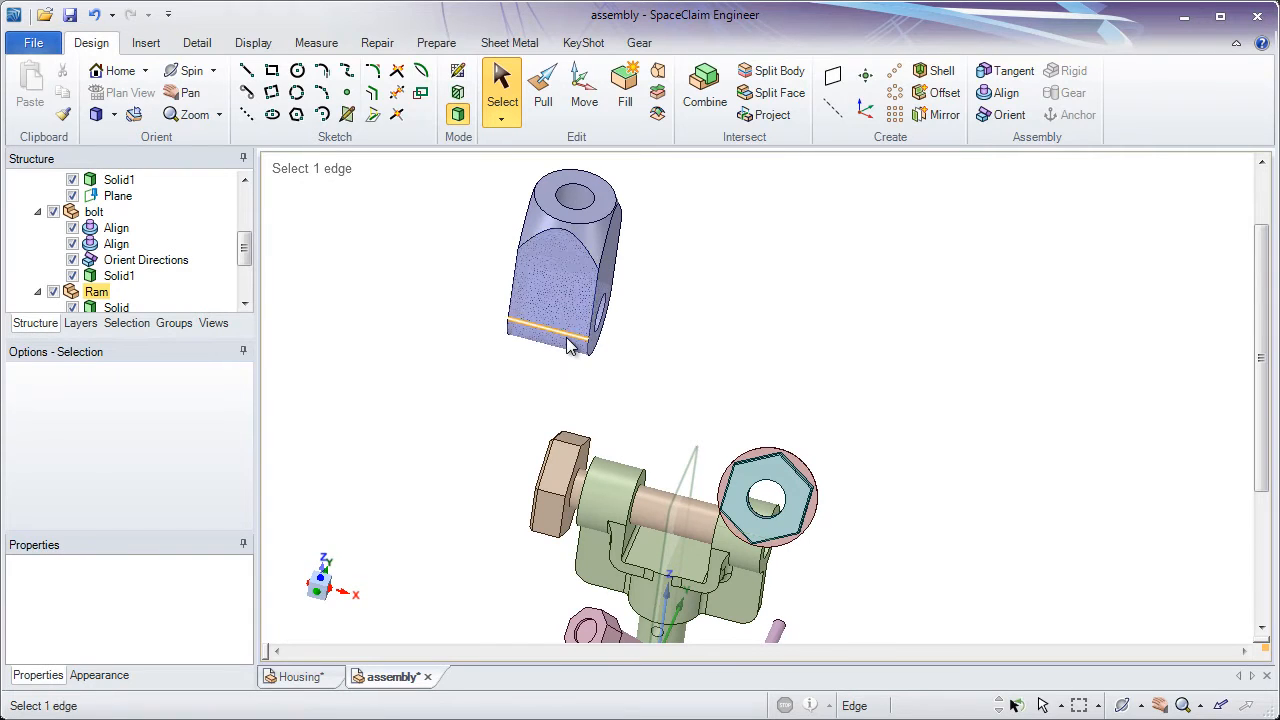
pyautogui.moveTo(630, 405); pyautogui.dragTo(628, 368, button='middle')
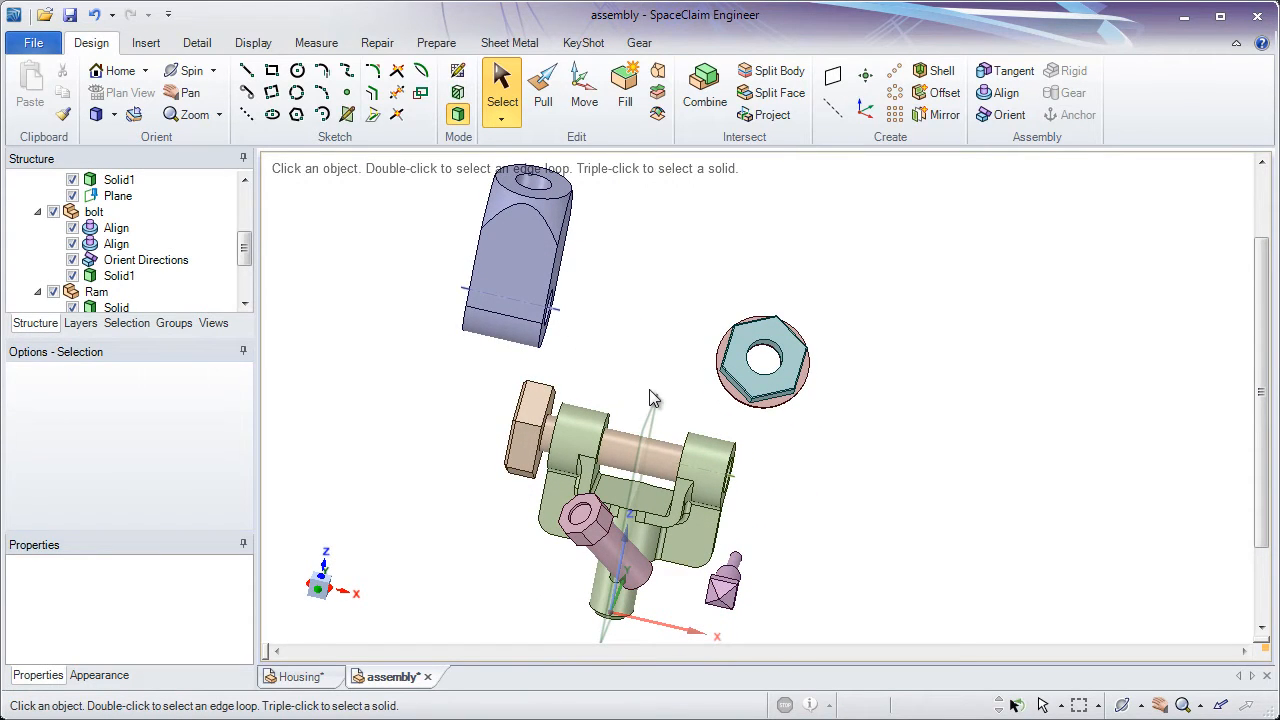
pyautogui.click(641, 438)
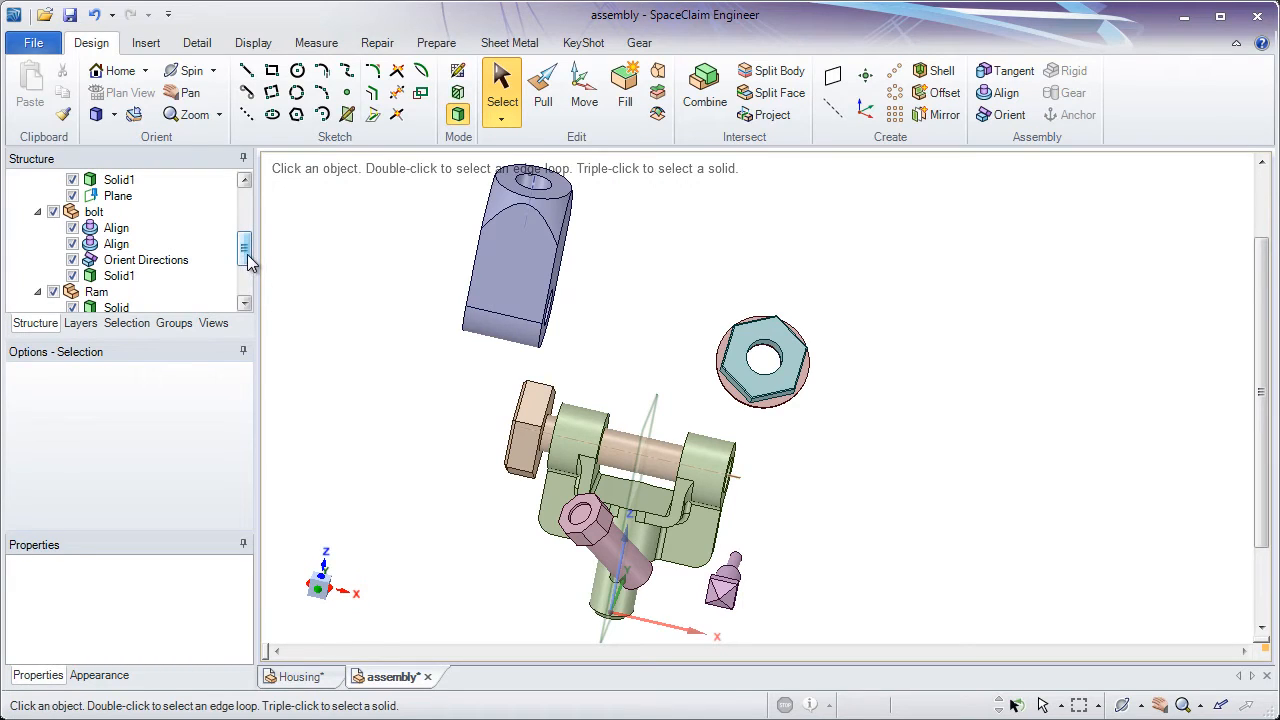
pyautogui.moveTo(249, 258); pyautogui.dragTo(256, 242)
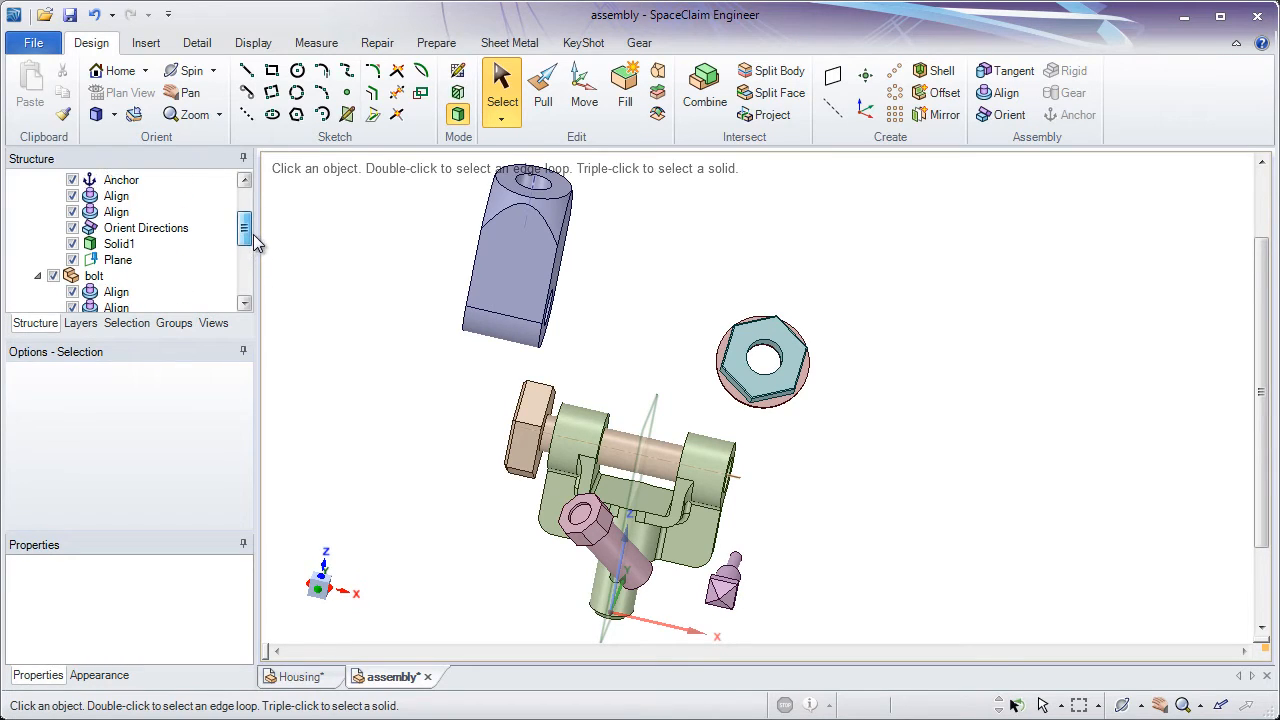
pyautogui.click(125, 262)
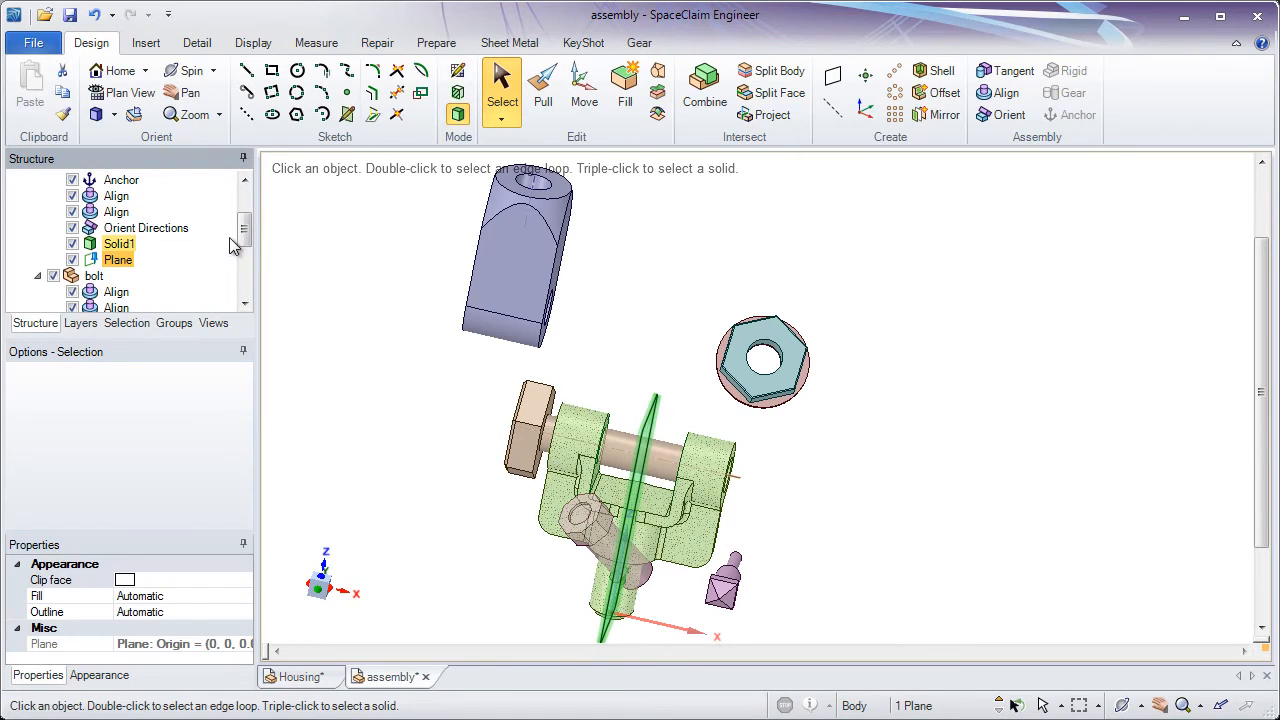
pyautogui.moveTo(243, 243); pyautogui.dragTo(247, 213)
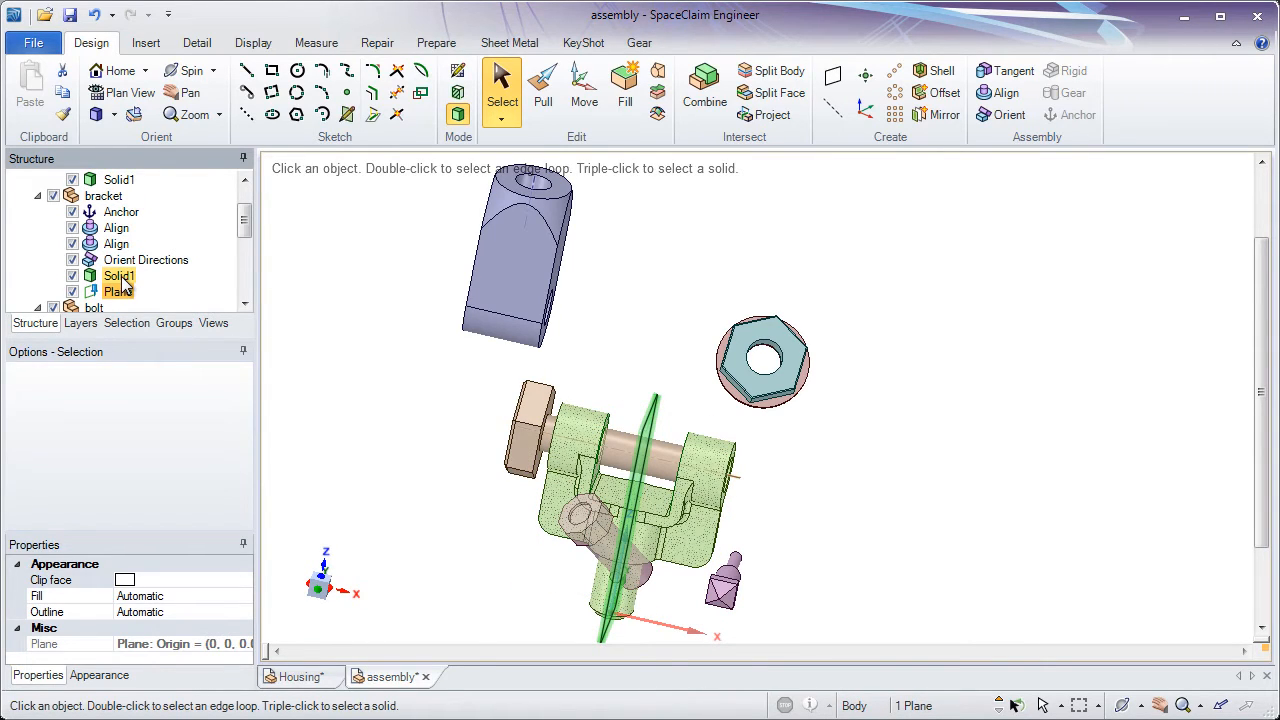
pyautogui.click(346, 278)
# Make the Ram component the active component, clear the selection, and locate Ram in the structure tree
pyautogui.keyDown('shift'); pyautogui.moveTo(540, 214); pyautogui.dragTo(509, 297, button='middle'); pyautogui.keyUp('shift')
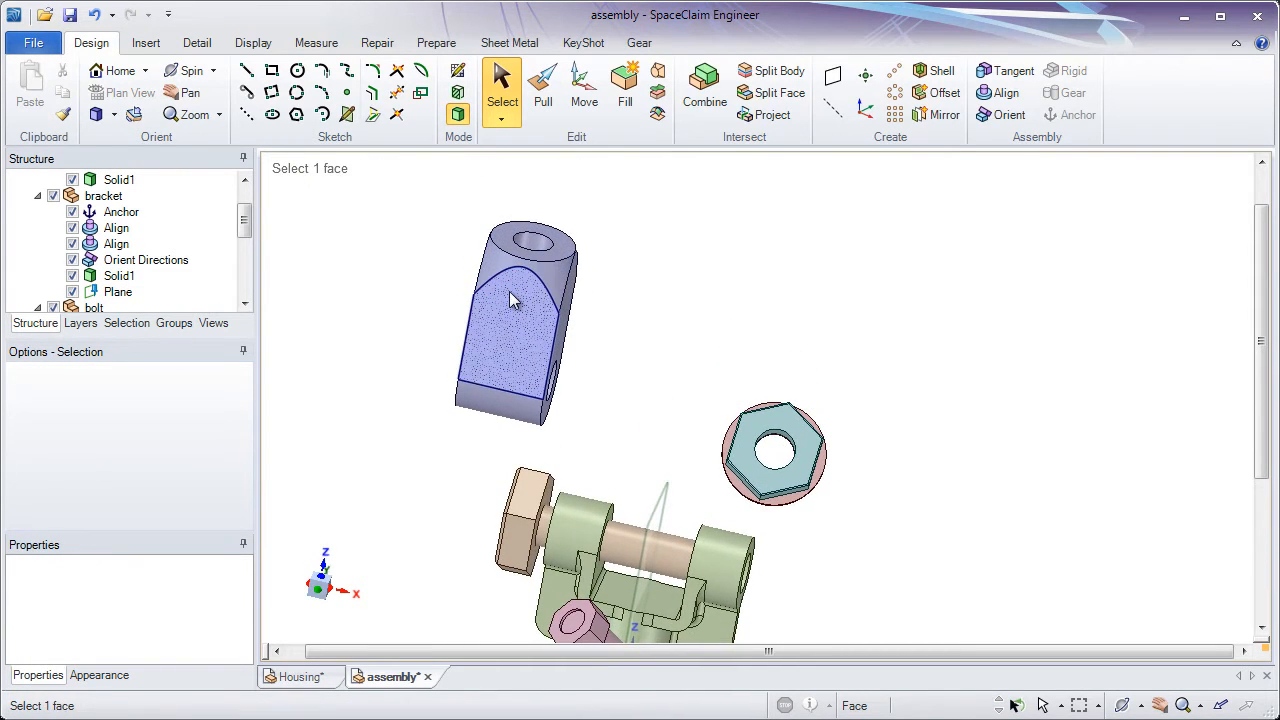
pyautogui.rightClick(508, 234)
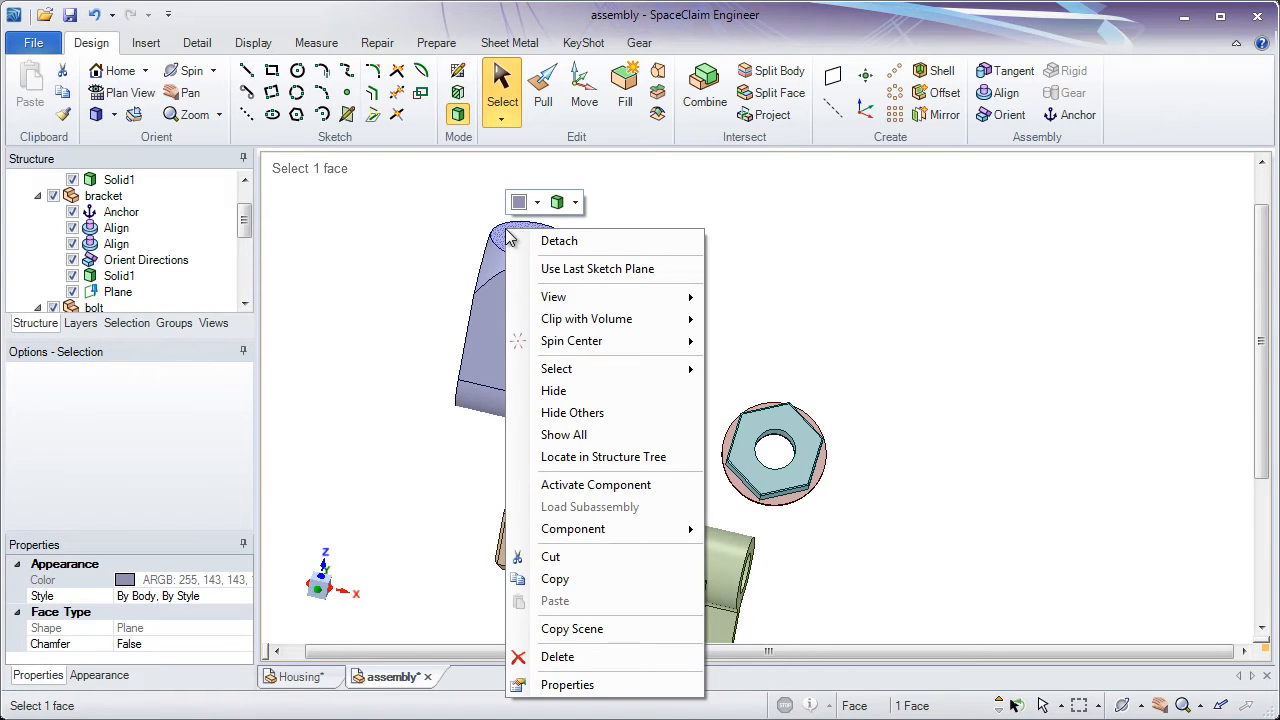
pyautogui.click(612, 485)
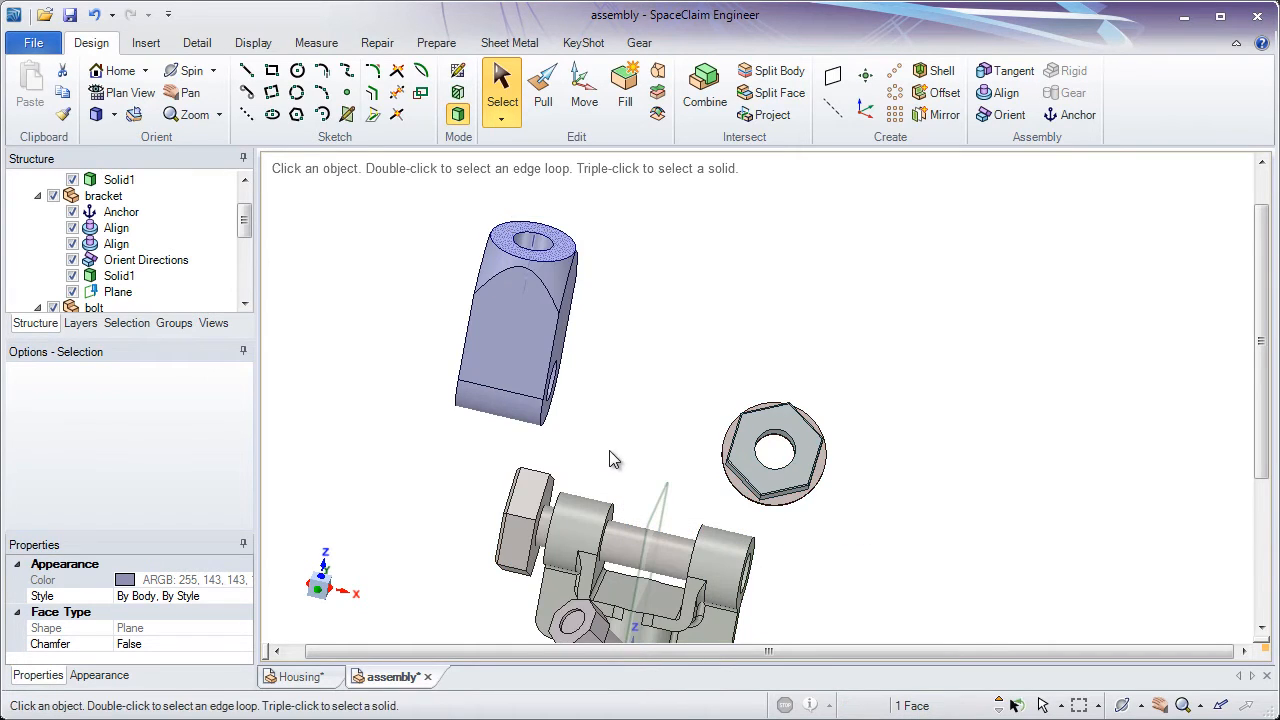
pyautogui.click(605, 389)
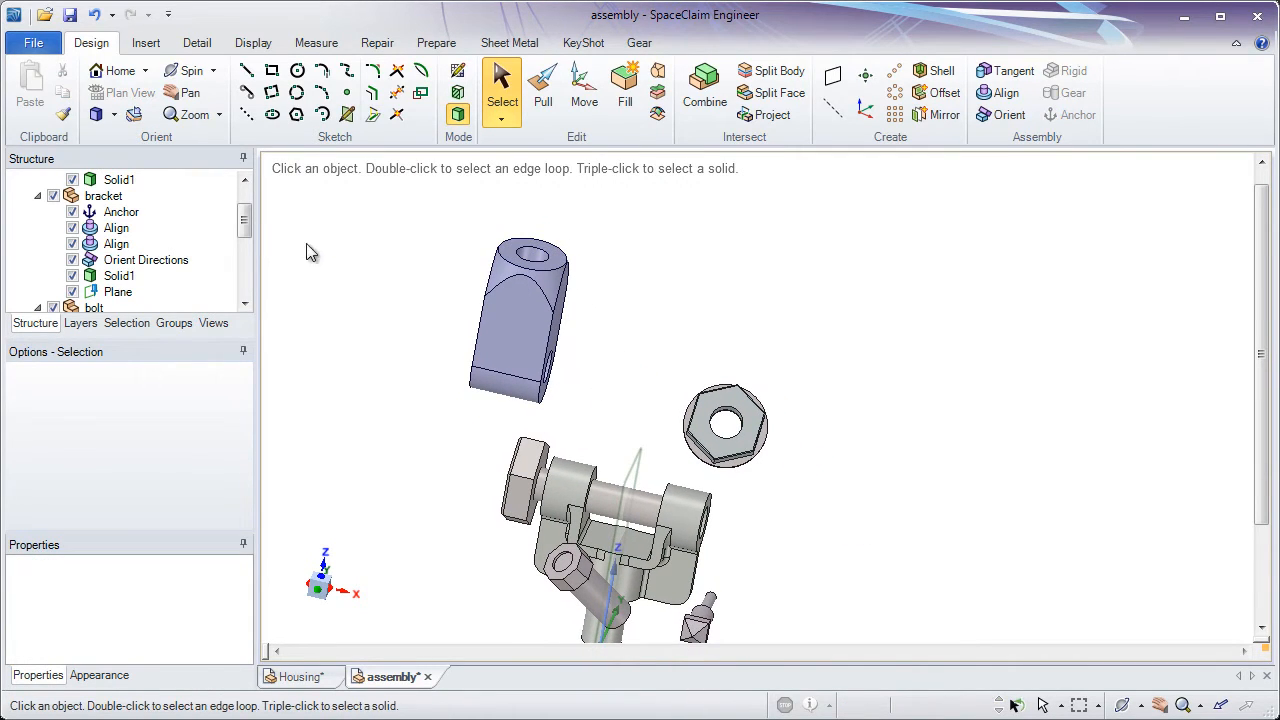
pyautogui.moveTo(245, 221); pyautogui.dragTo(245, 270)
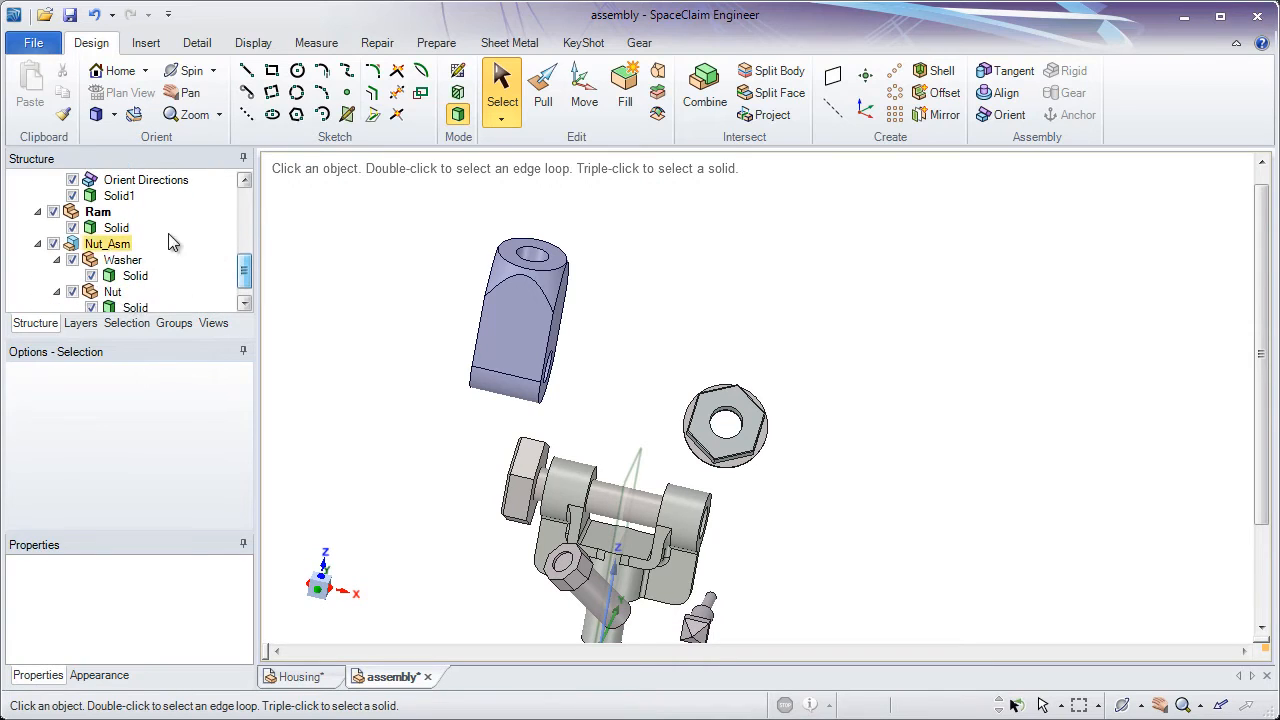
pyautogui.click(101, 220)
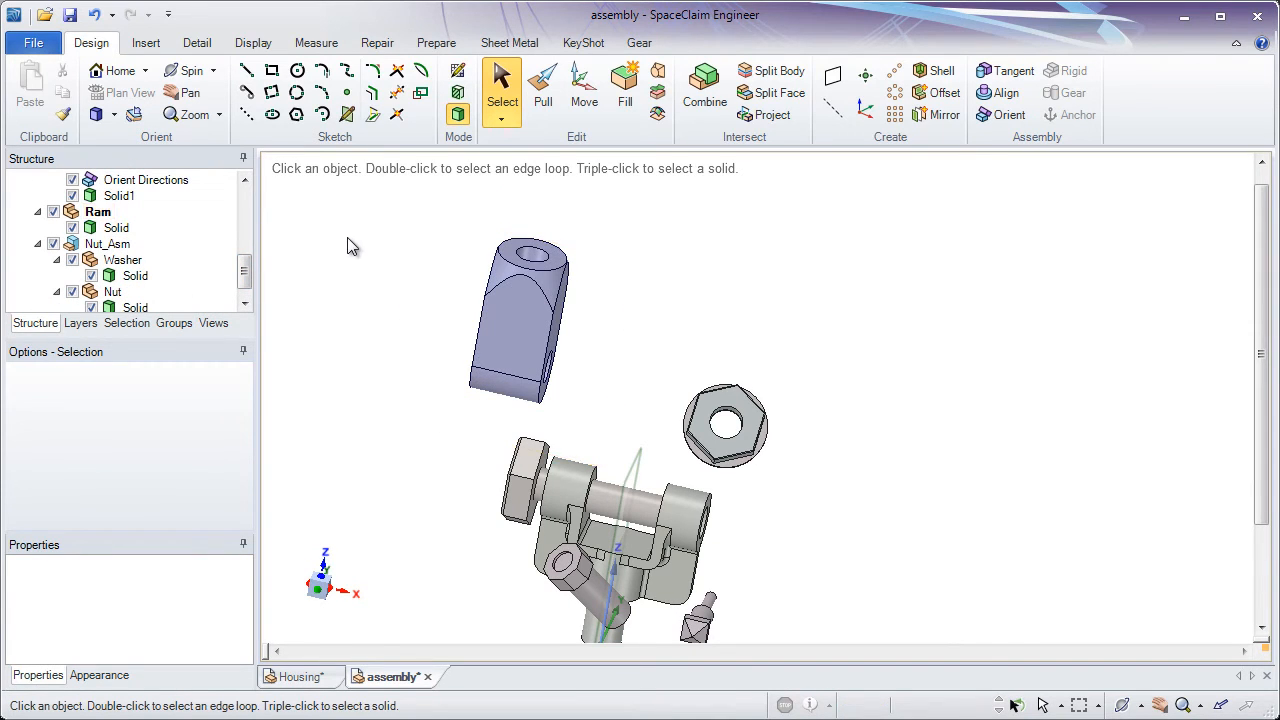
pyautogui.moveTo(409, 323); pyautogui.dragTo(463, 326, button='middle')
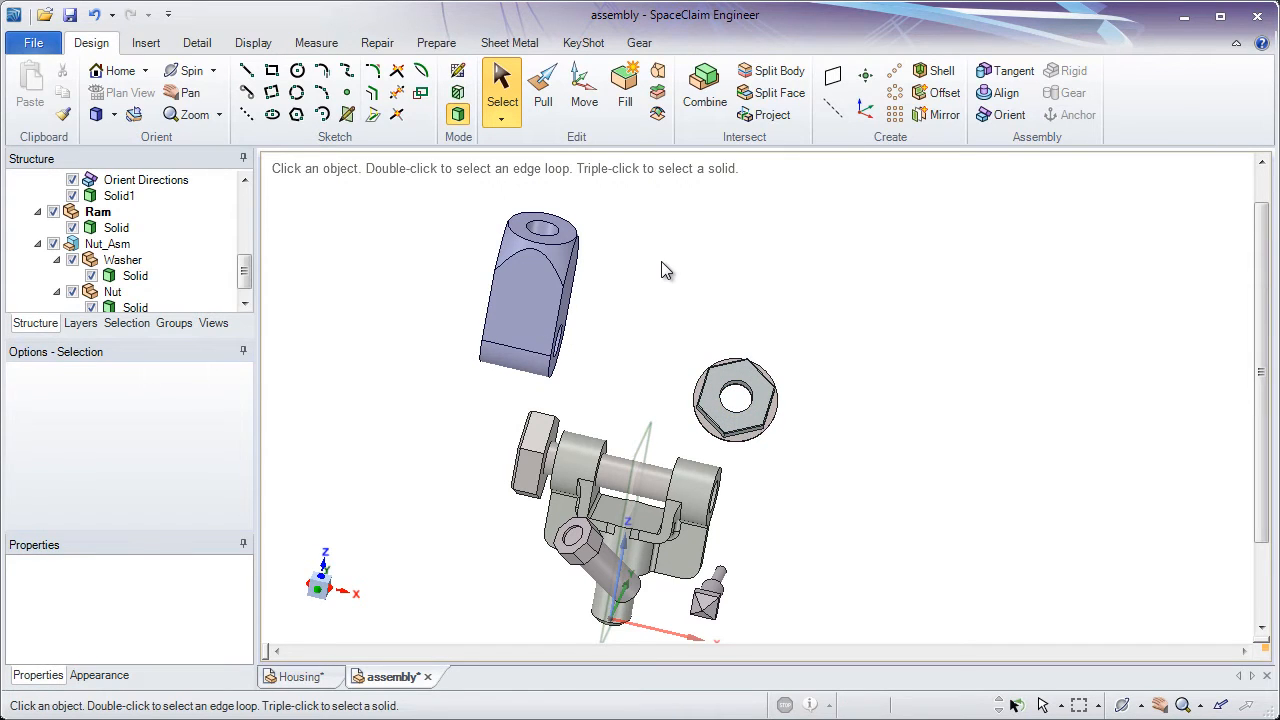
# Create a plane midway between the ram's two opposite flat side faces that carry the cross hole
pyautogui.keyDown('ctrl'); pyautogui.moveTo(638, 236); pyautogui.dragTo(584, 248, button='middle'); pyautogui.keyUp('ctrl')
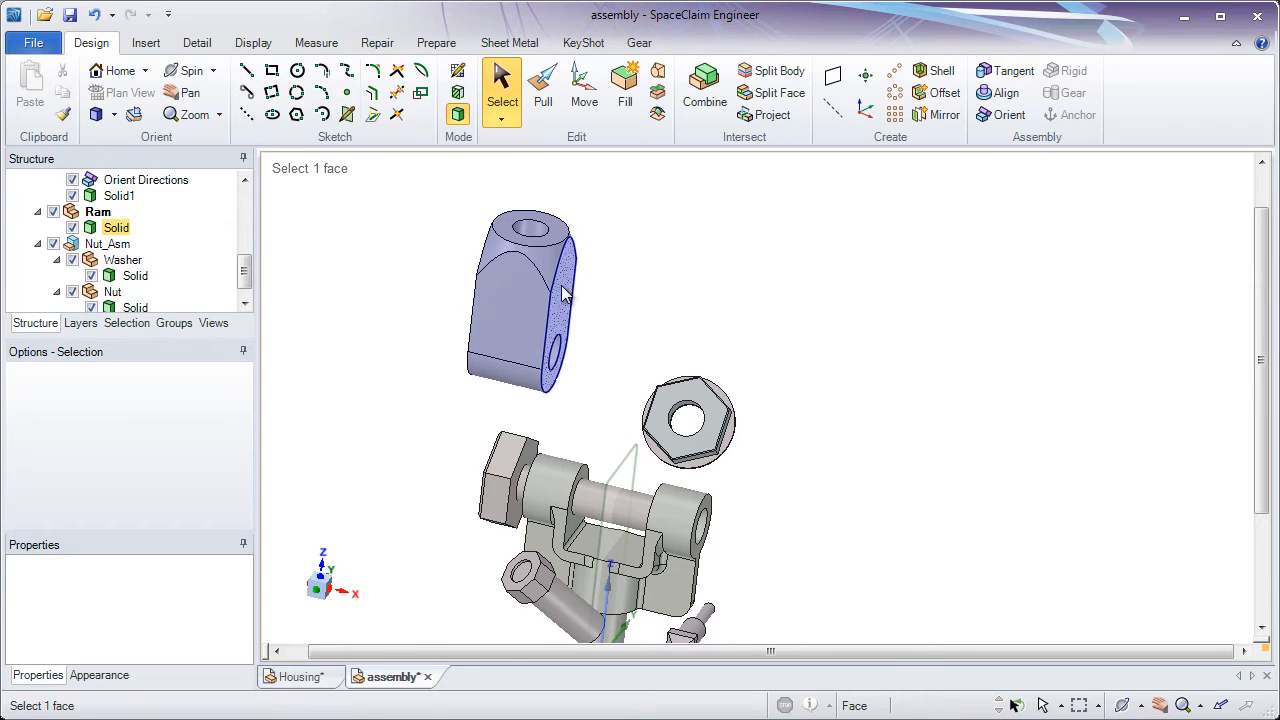
pyautogui.click(565, 294)
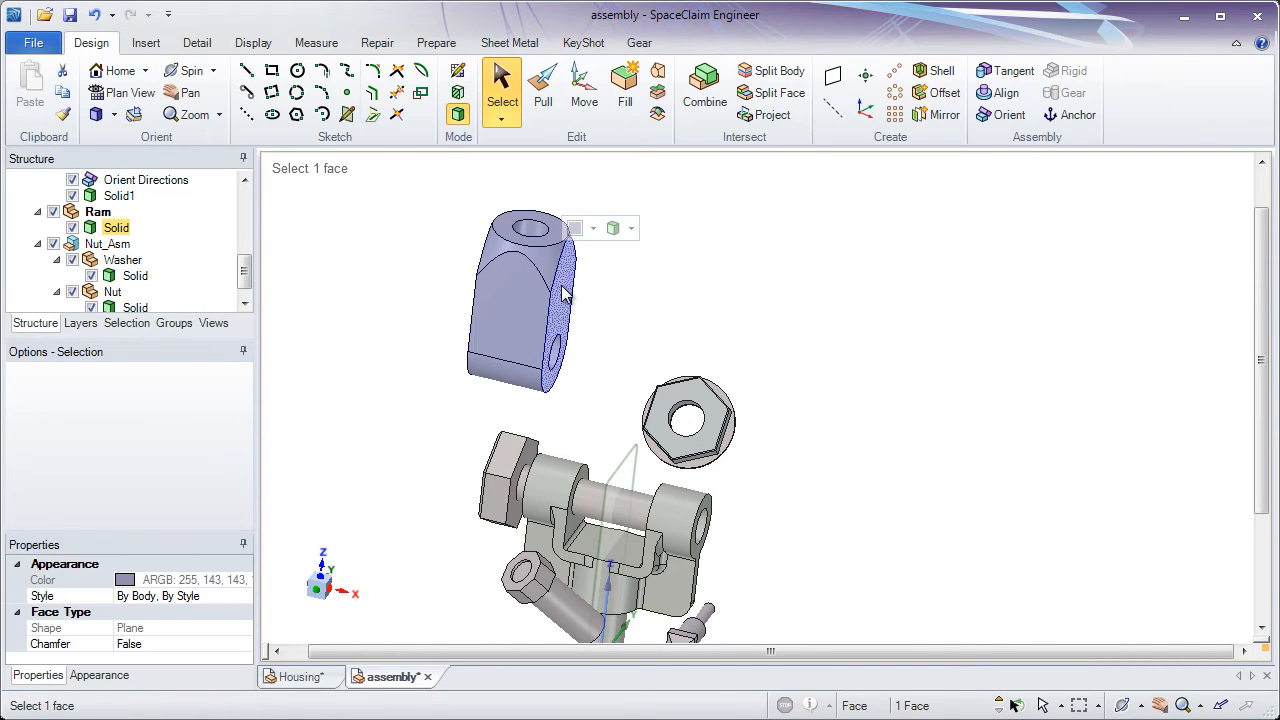
pyautogui.moveTo(563, 293); pyautogui.dragTo(600, 297, button='middle')
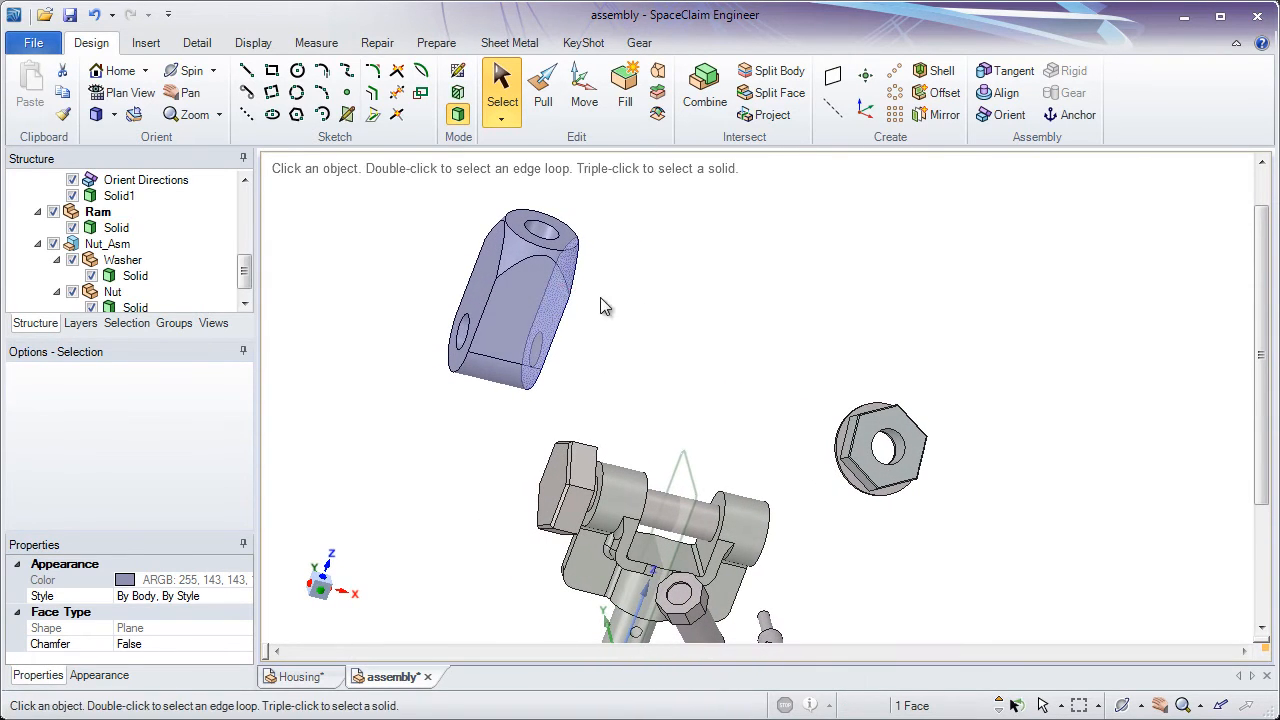
pyautogui.keyDown('ctrl'); pyautogui.click(476, 285); pyautogui.keyUp('ctrl')
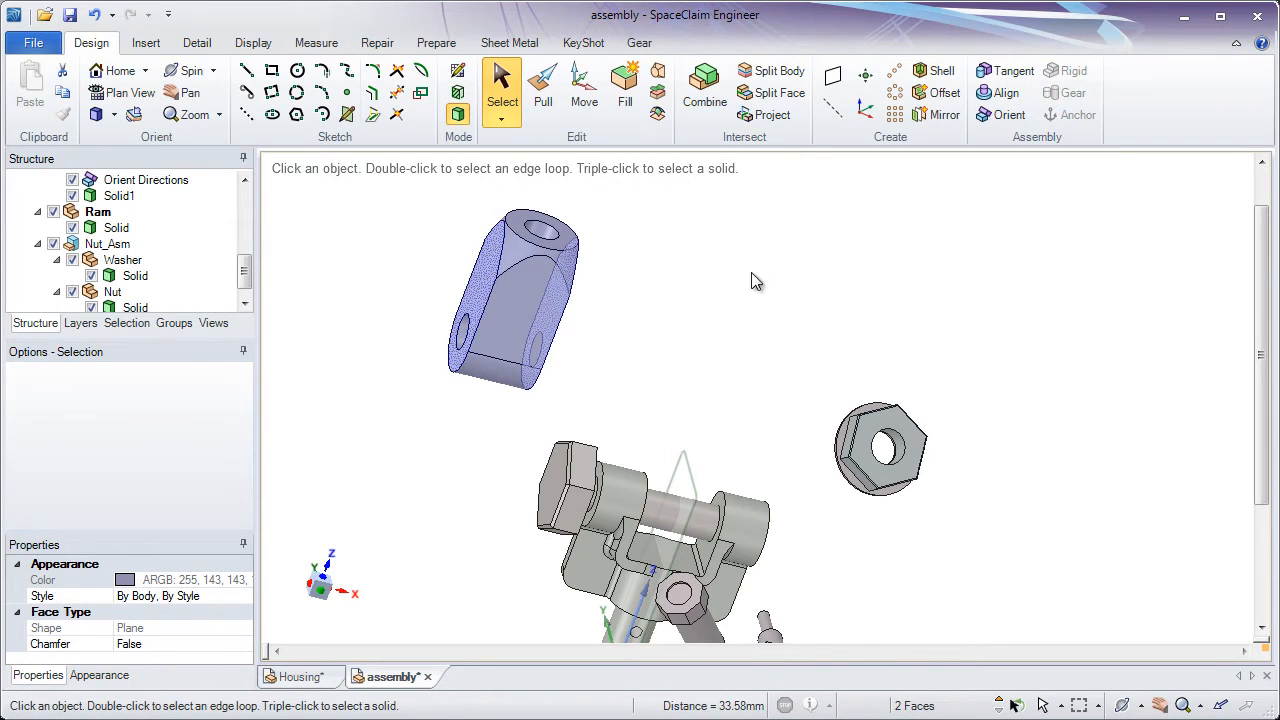
pyautogui.click(833, 78)
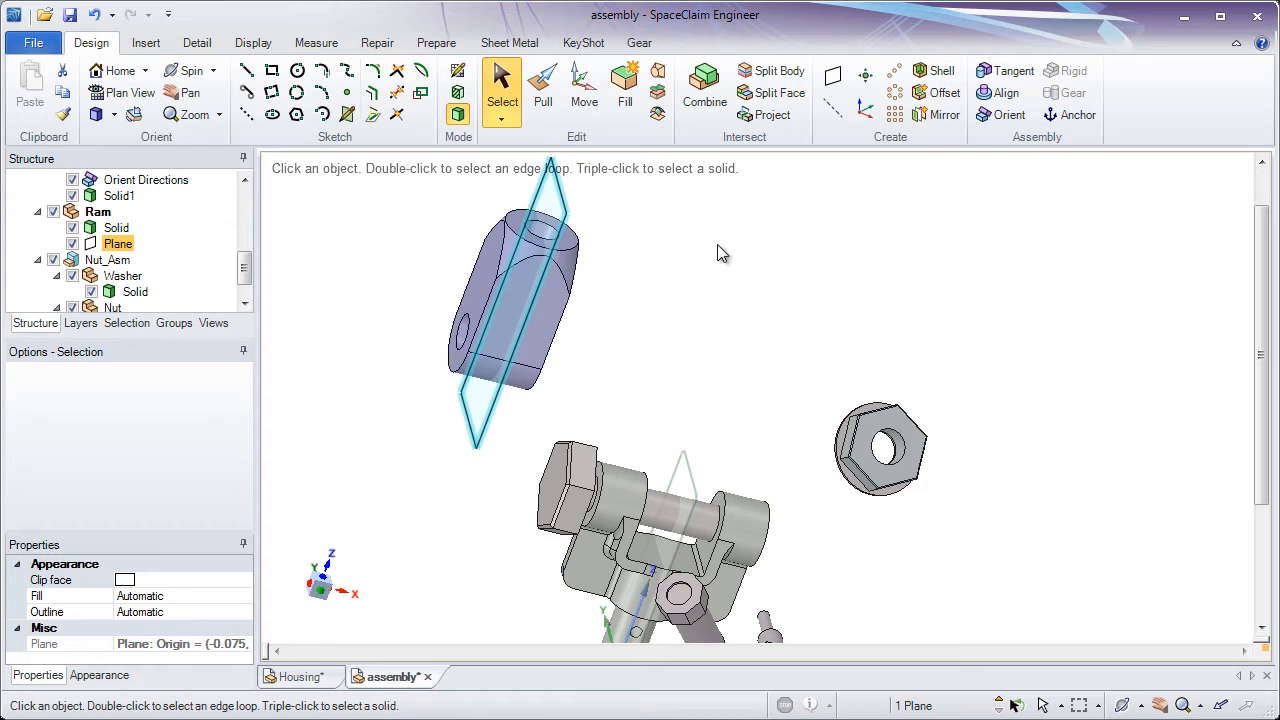
# Pin the ram's new plane to its associated geometry and clear the selection
pyautogui.rightClick(608, 213)
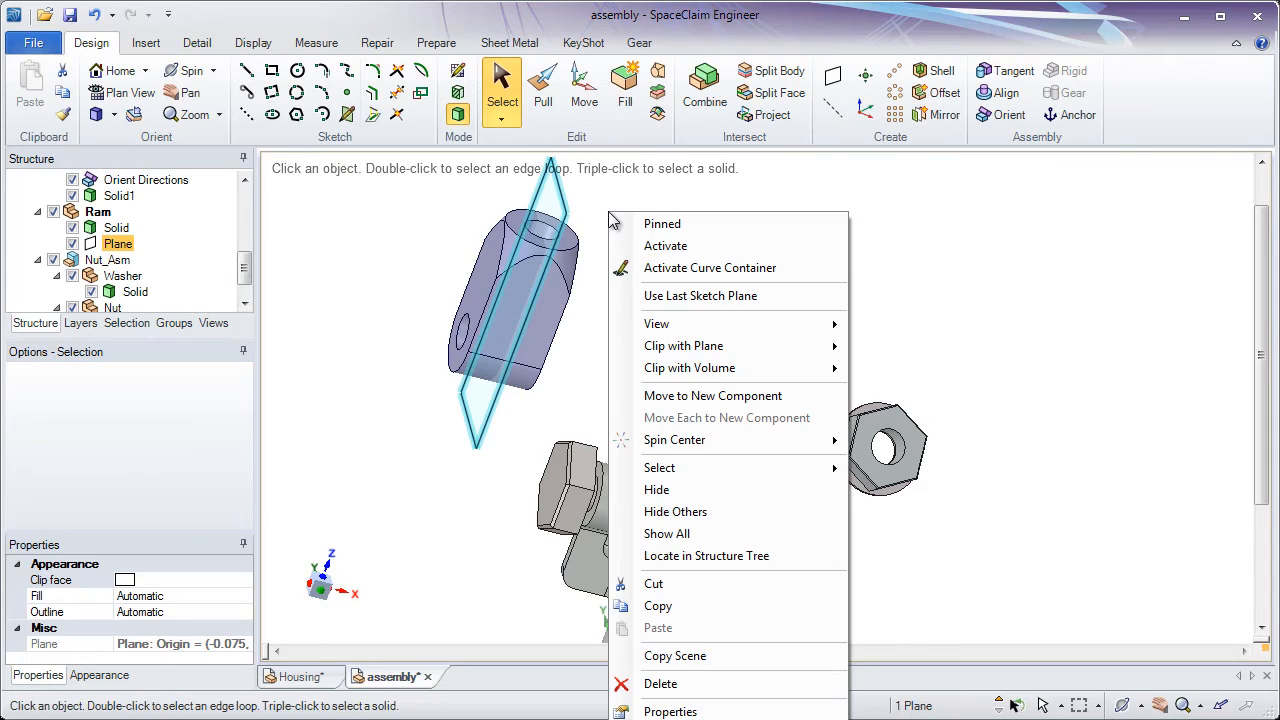
pyautogui.click(674, 238)
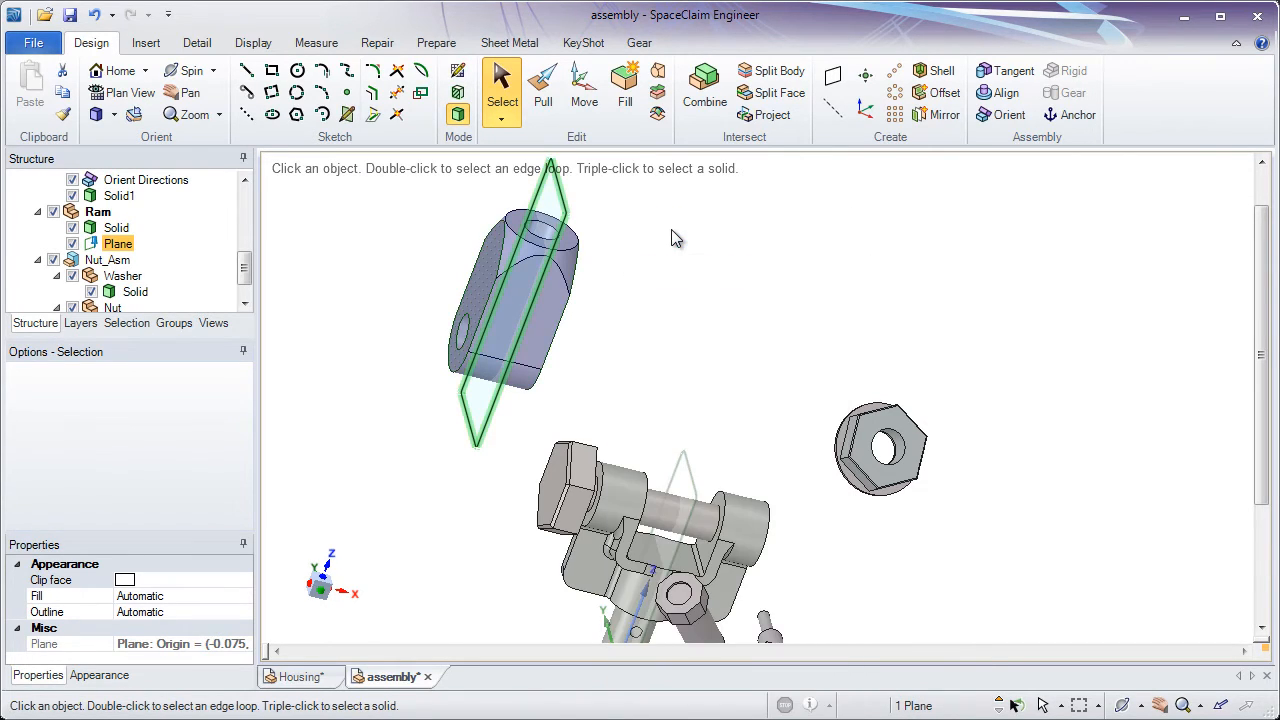
pyautogui.click(510, 263)
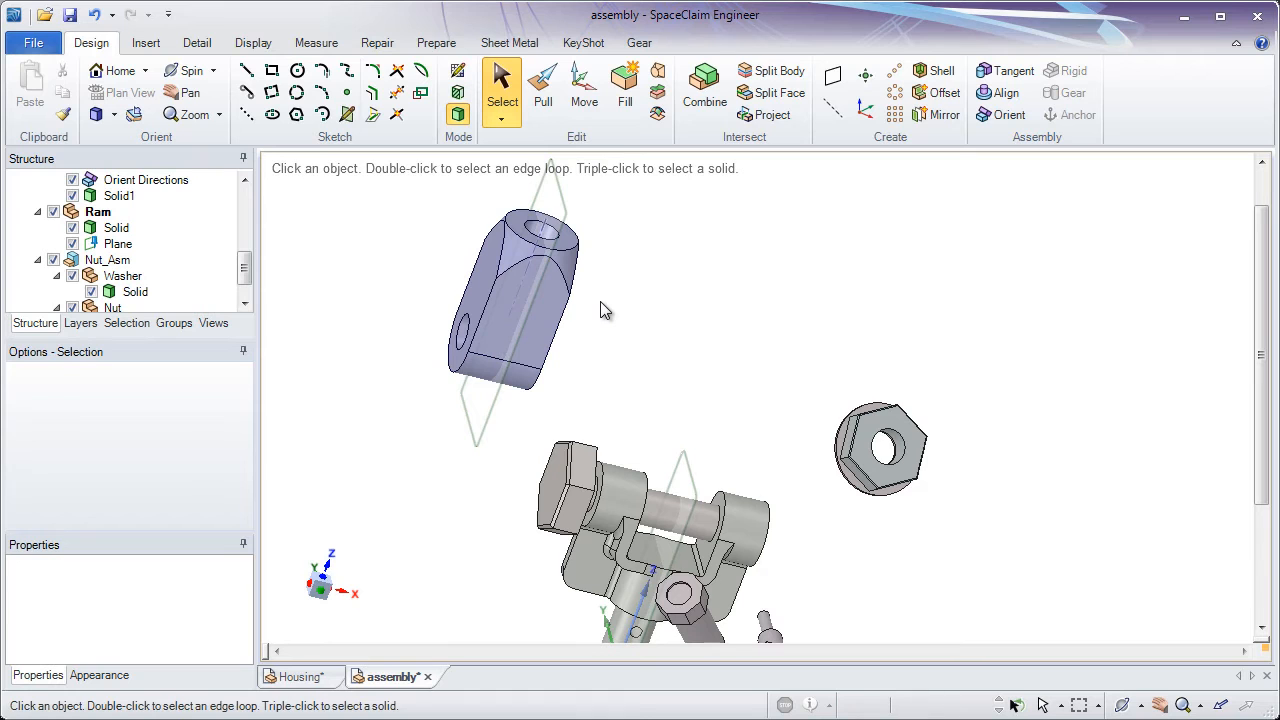
# Try pulling the ram's flat side face to test the pinned plane, and clear the selection
pyautogui.moveTo(600, 301); pyautogui.dragTo(578, 235, button='middle')
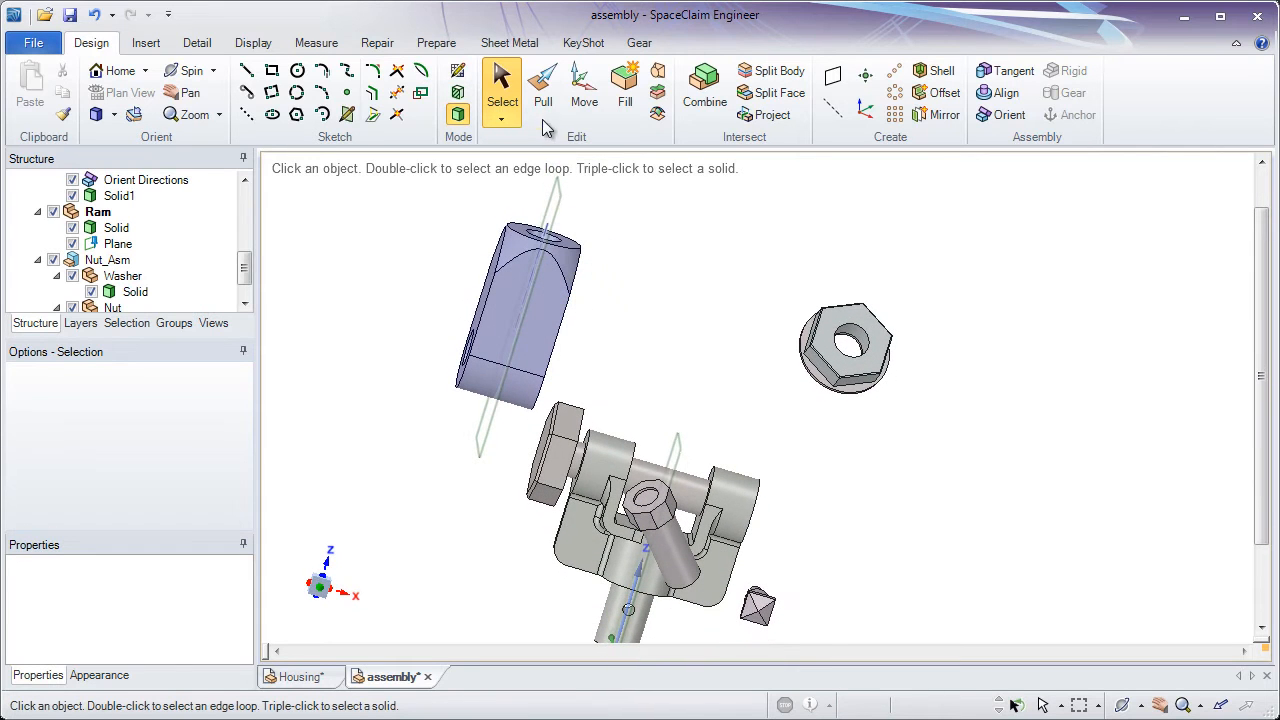
pyautogui.click(543, 114)
pyautogui.moveTo(460, 206); pyautogui.dragTo(473, 236, button='middle')
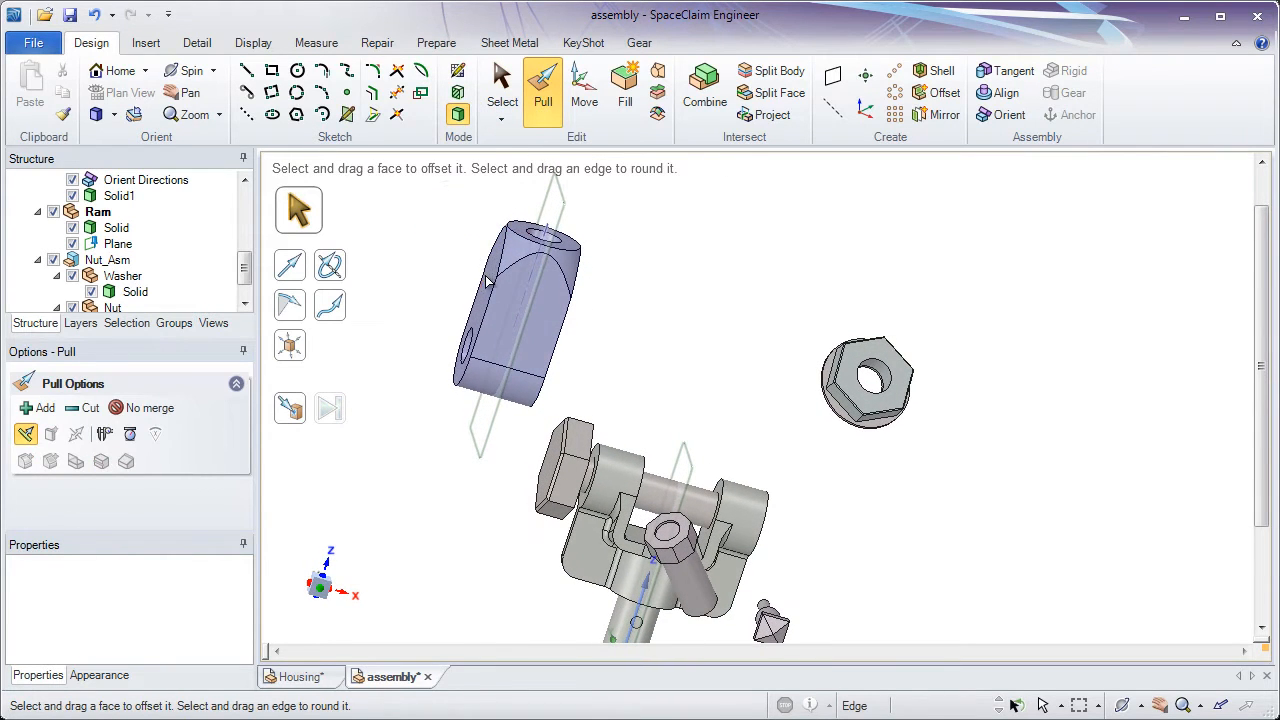
pyautogui.click(487, 283)
pyautogui.moveTo(478, 281)
pyautogui.mouseDown()
pyautogui.moveTo(440, 262)
pyautogui.moveTo(483, 285)
pyautogui.mouseUp()
pyautogui.moveTo(508, 288); pyautogui.dragTo(430, 260)
pyautogui.moveTo(436, 246); pyautogui.dragTo(441, 291, button='middle')
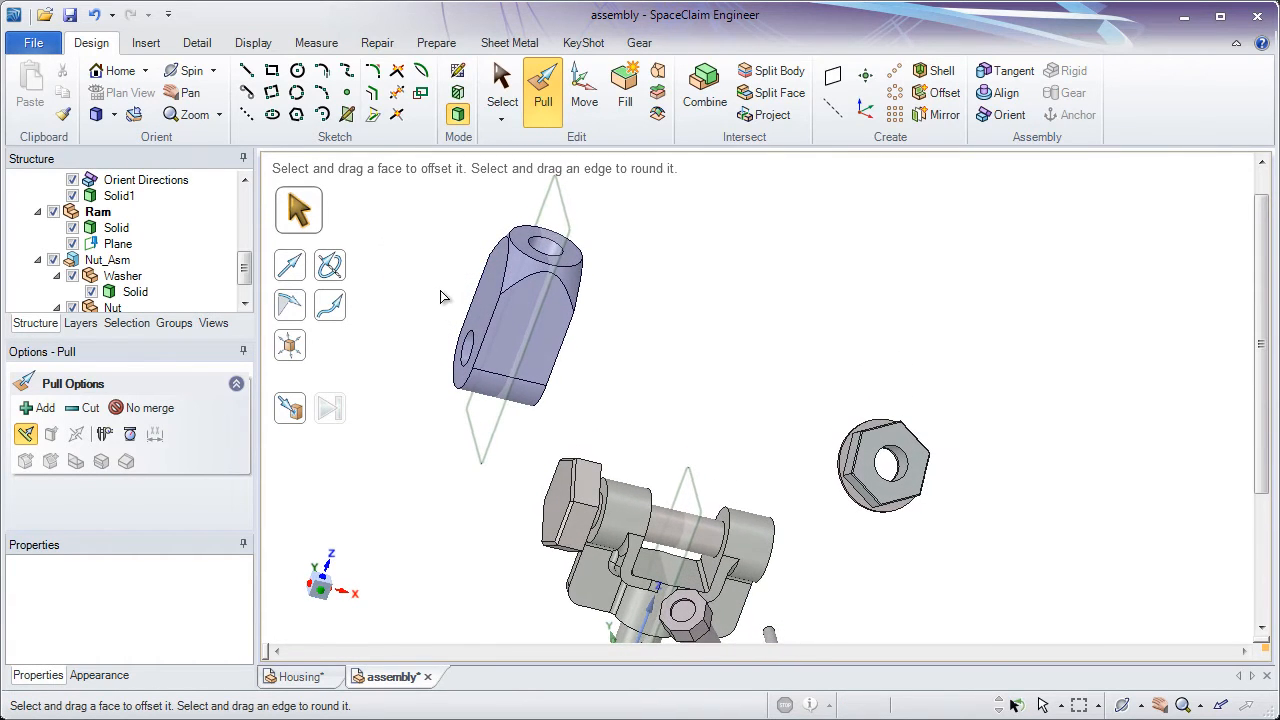
# Make the top-level assembly the active component and clear the selection
pyautogui.moveTo(249, 278); pyautogui.dragTo(249, 202)
pyautogui.click(166, 185)
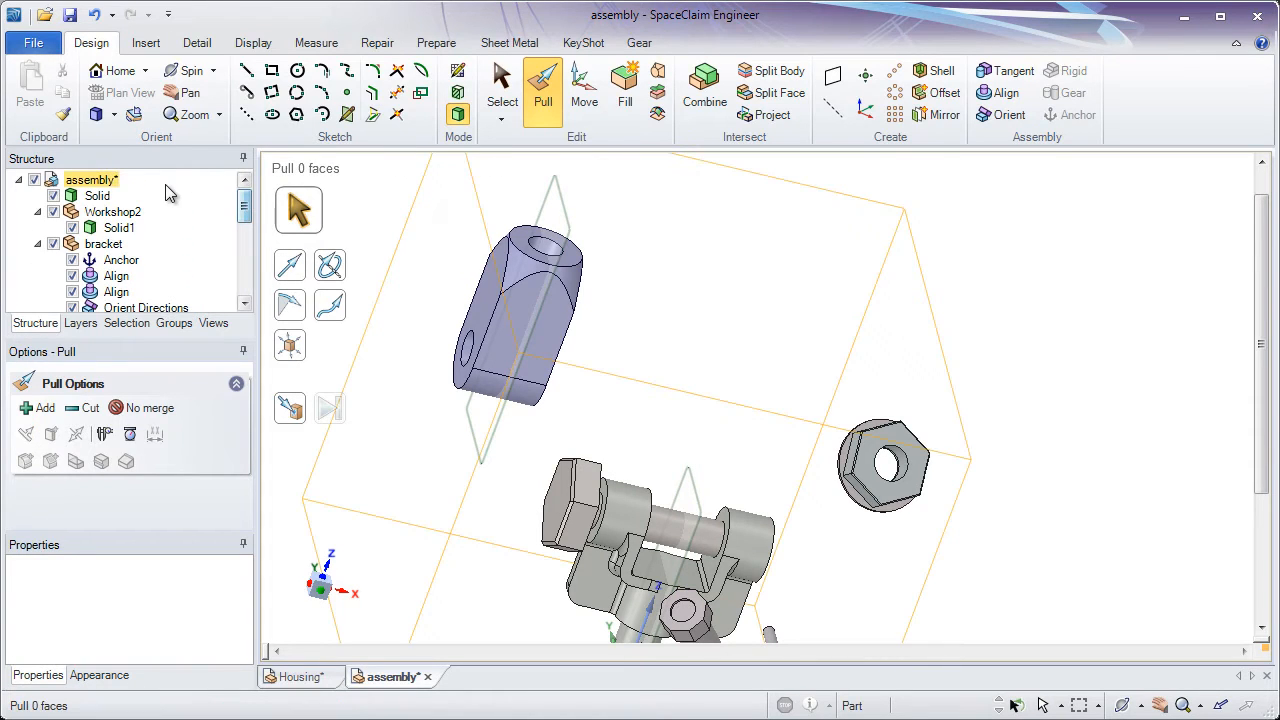
pyautogui.rightClick(104, 186)
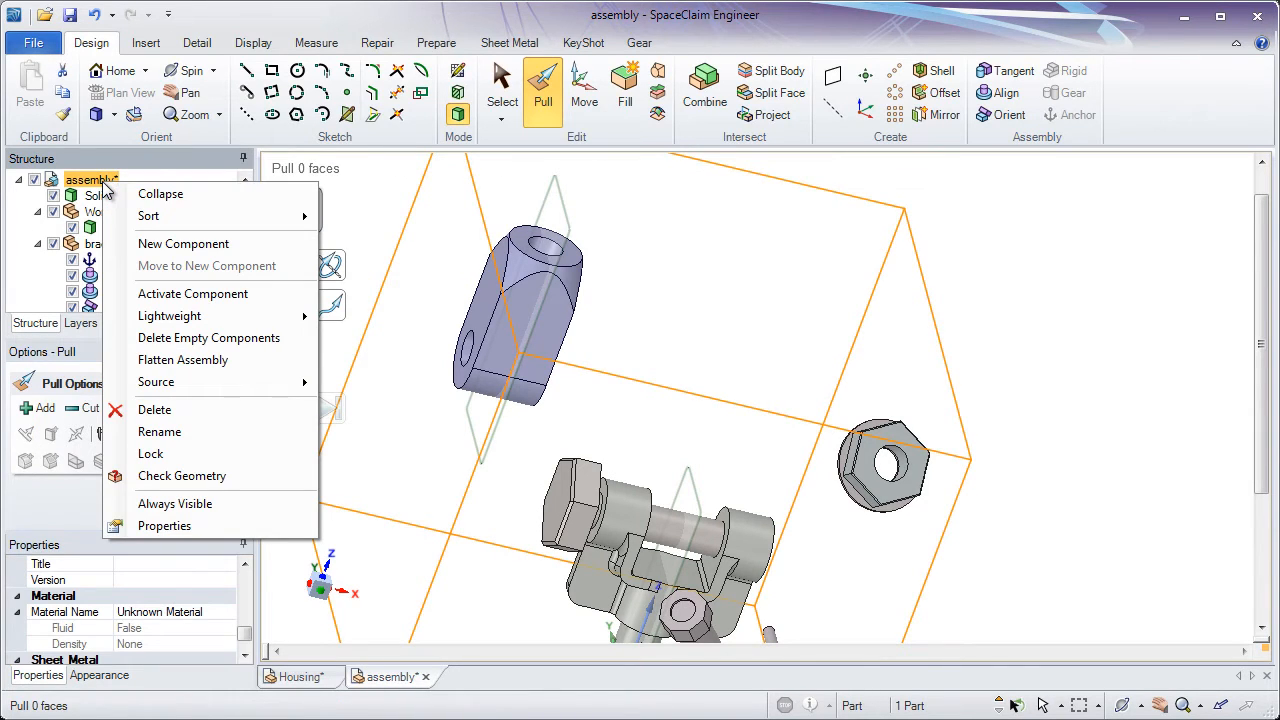
pyautogui.click(200, 294)
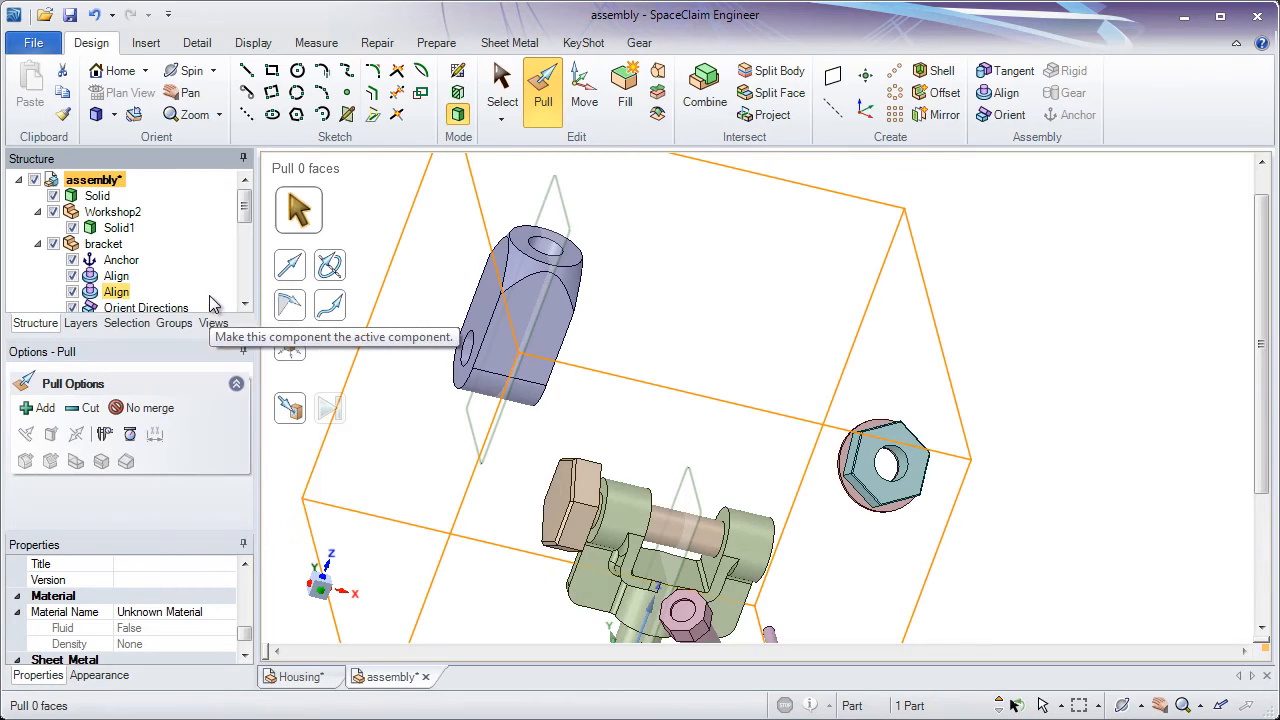
pyautogui.click(676, 330)
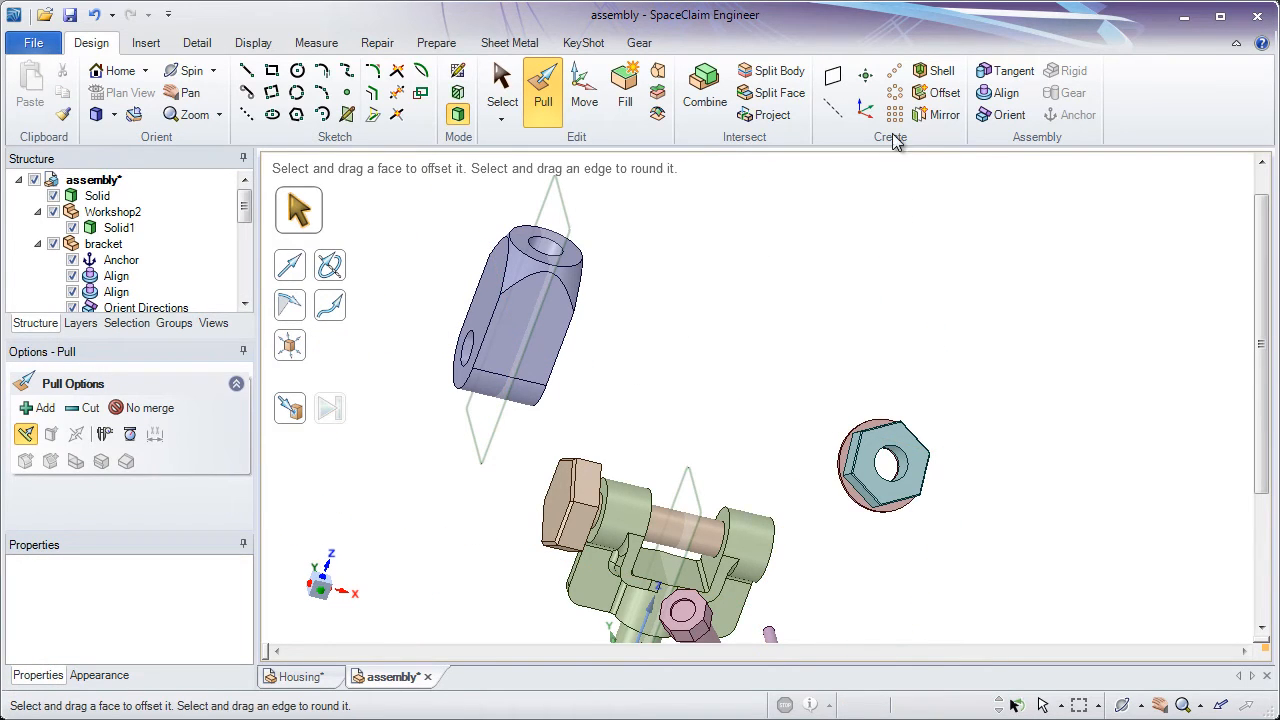
# Align the ram's rounded lower end with the bolt shank's axis, and the ram's plane with the bracket's plane
pyautogui.click(1007, 93)
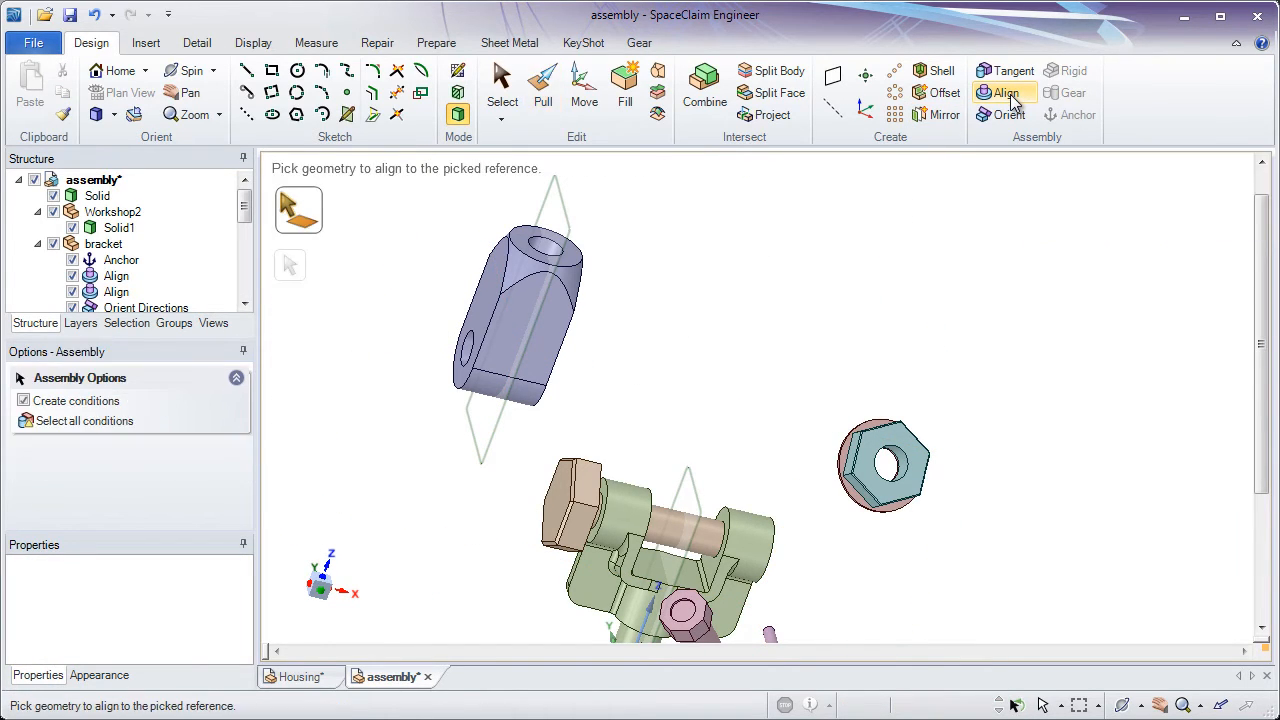
pyautogui.moveTo(680, 364); pyautogui.dragTo(598, 418, button='middle')
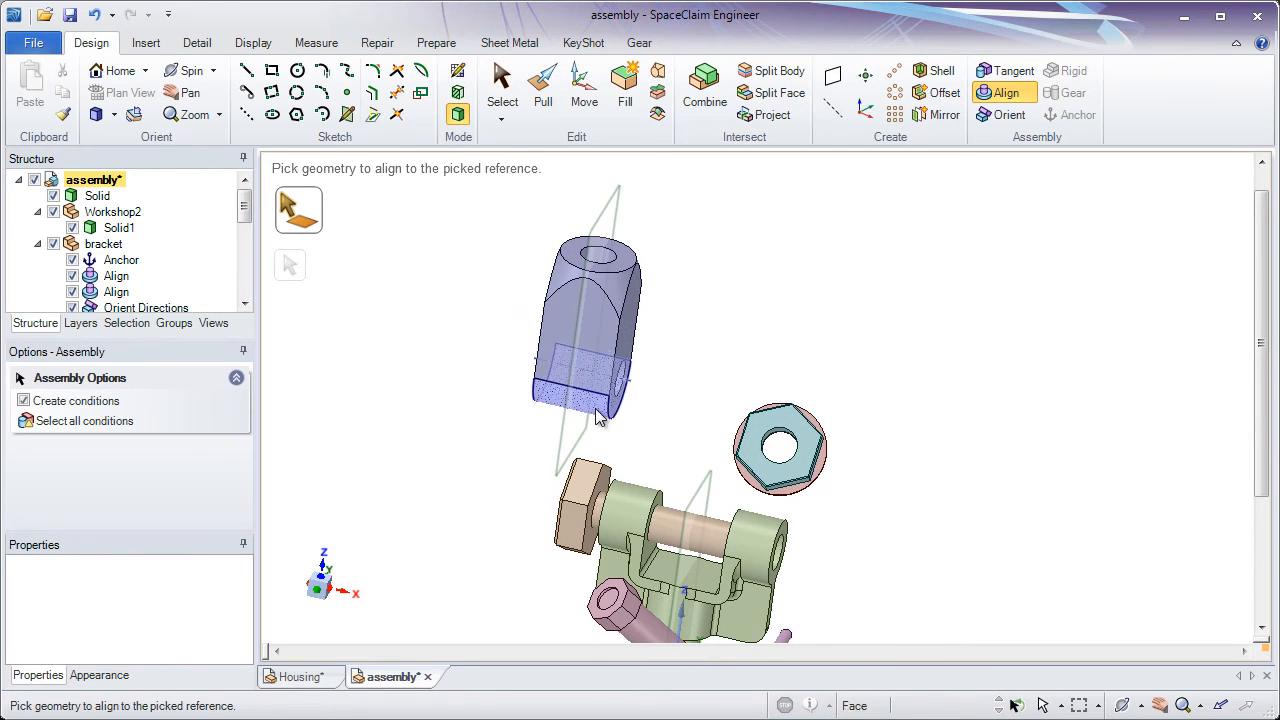
pyautogui.click(594, 418)
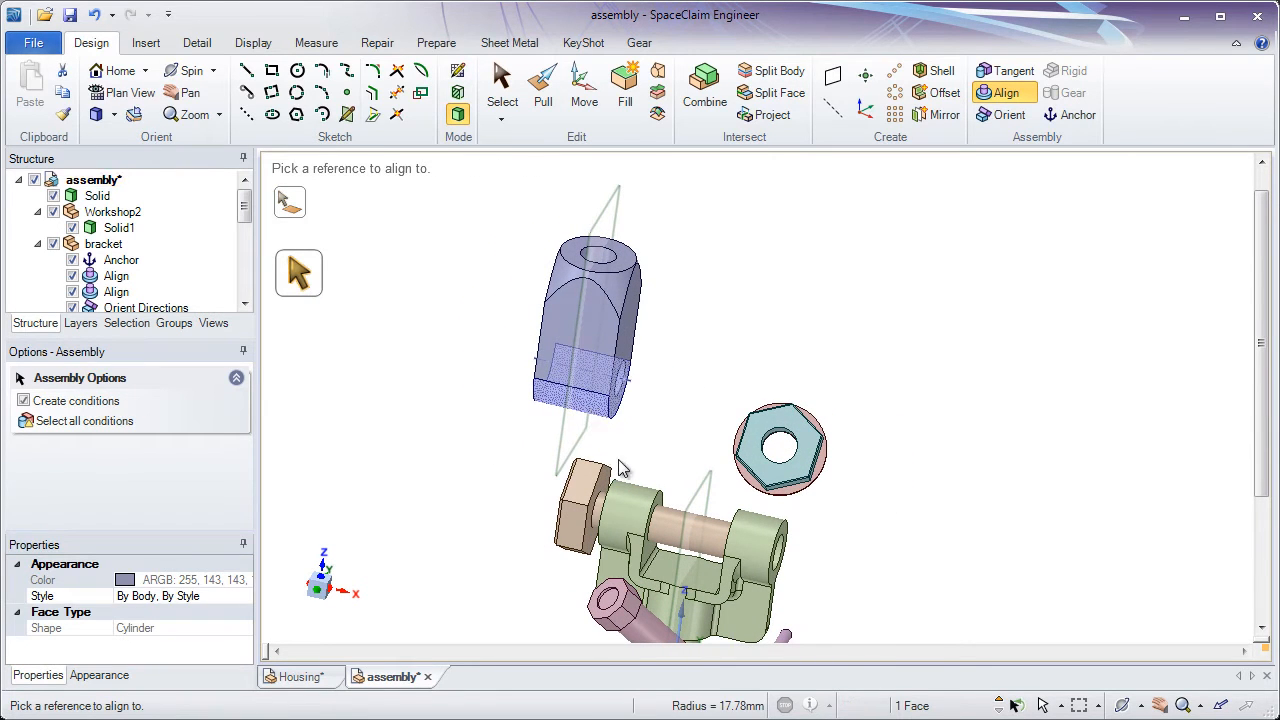
pyautogui.click(665, 530)
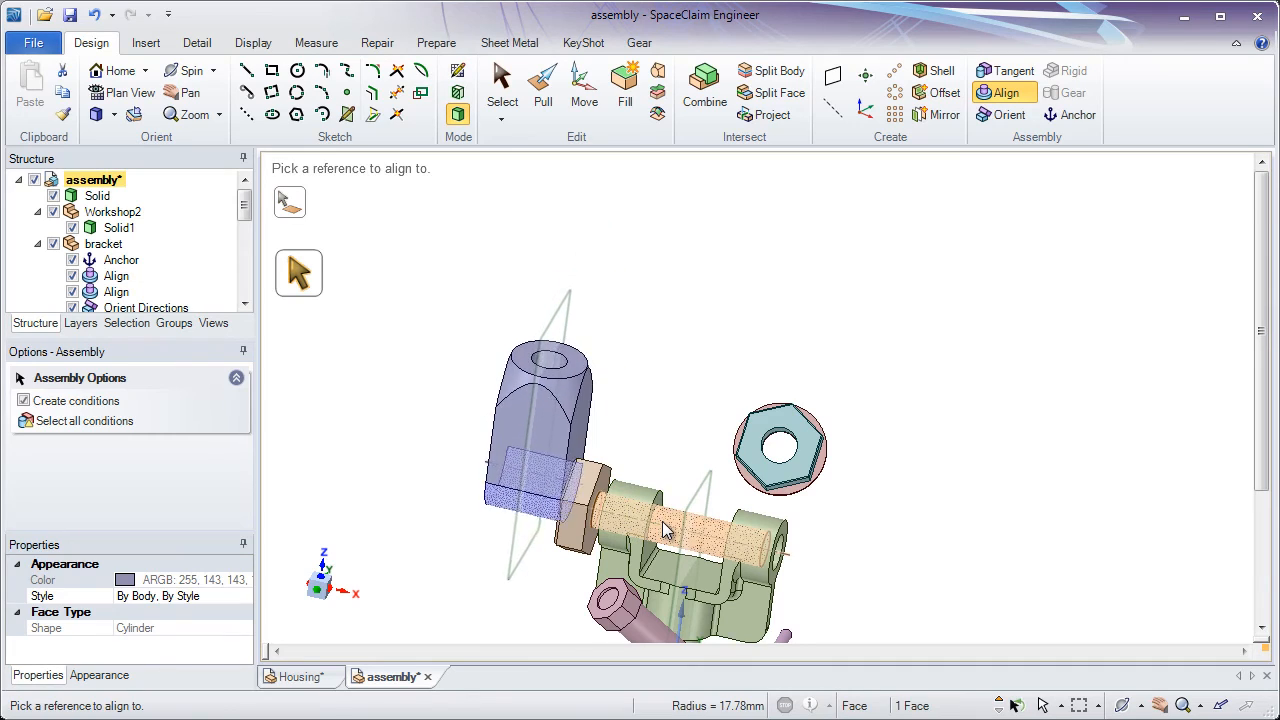
pyautogui.click(543, 342)
pyautogui.click(700, 485)
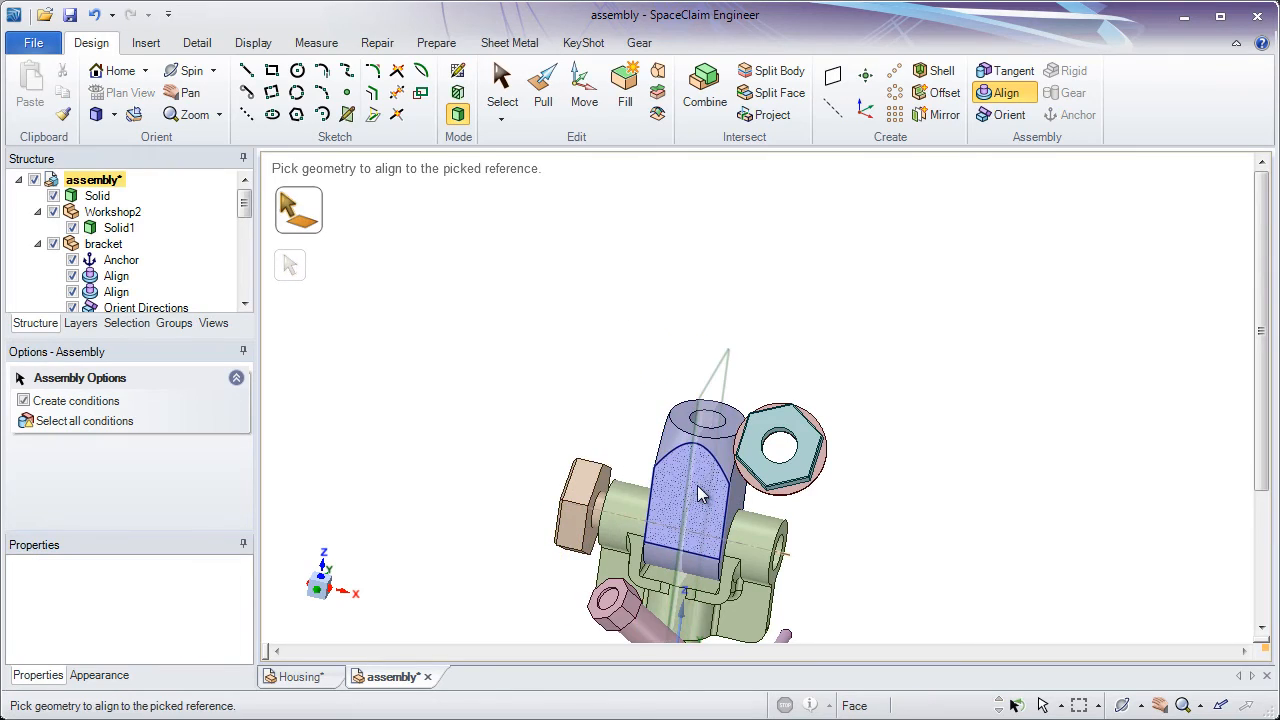
# Try offsetting the assembled ram's side face with Pull between the bracket lugs, and clear the selection
pyautogui.scroll(5, 700, 485)
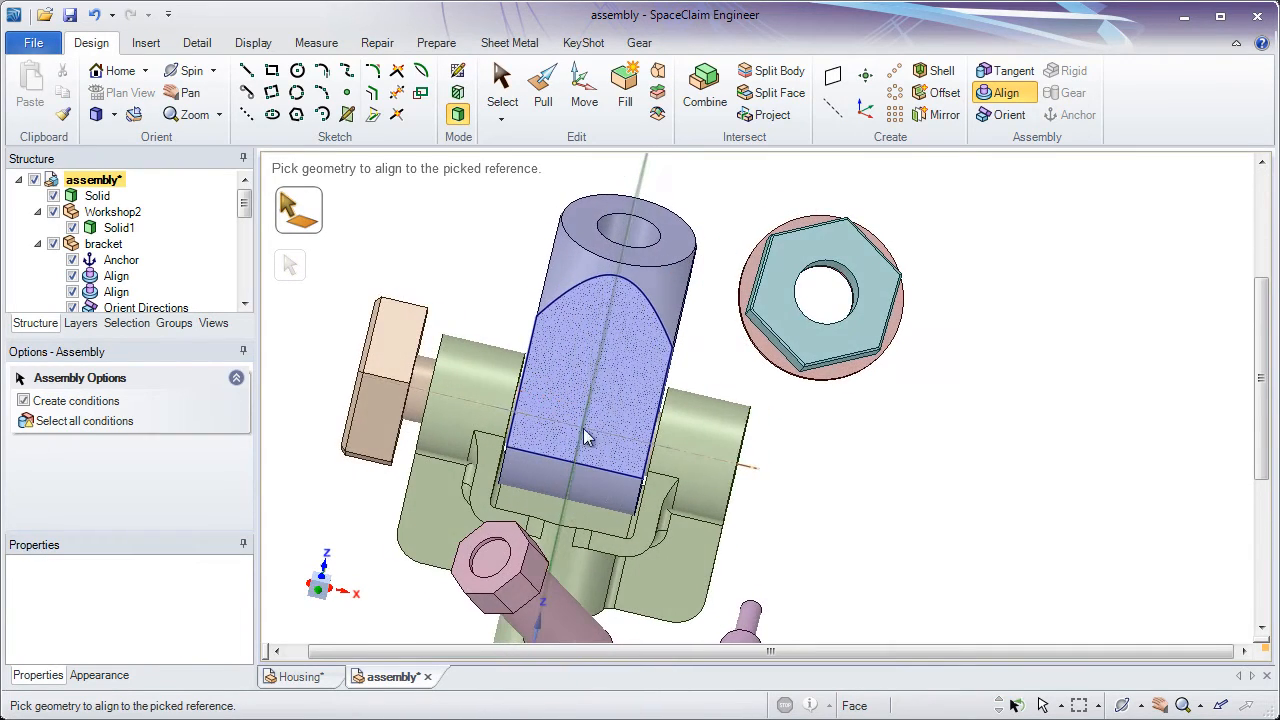
pyautogui.moveTo(586, 437); pyautogui.dragTo(608, 411, button='middle')
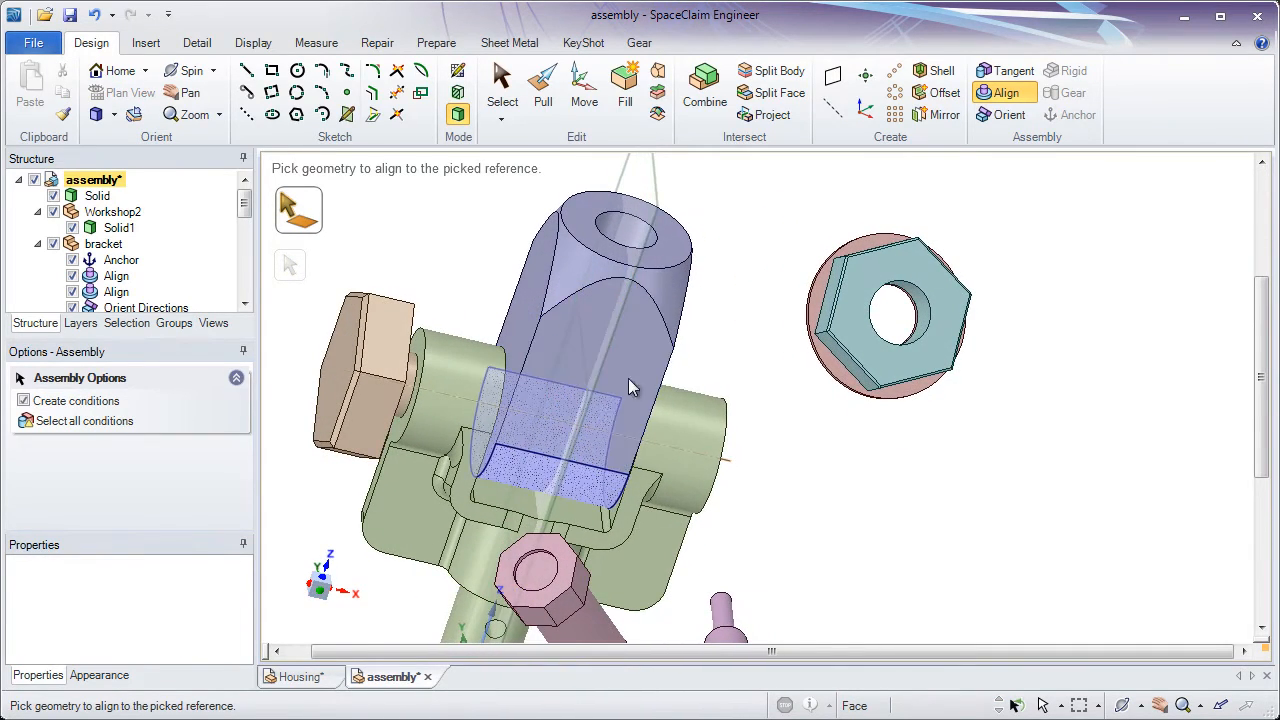
pyautogui.click(541, 103)
pyautogui.click(533, 262)
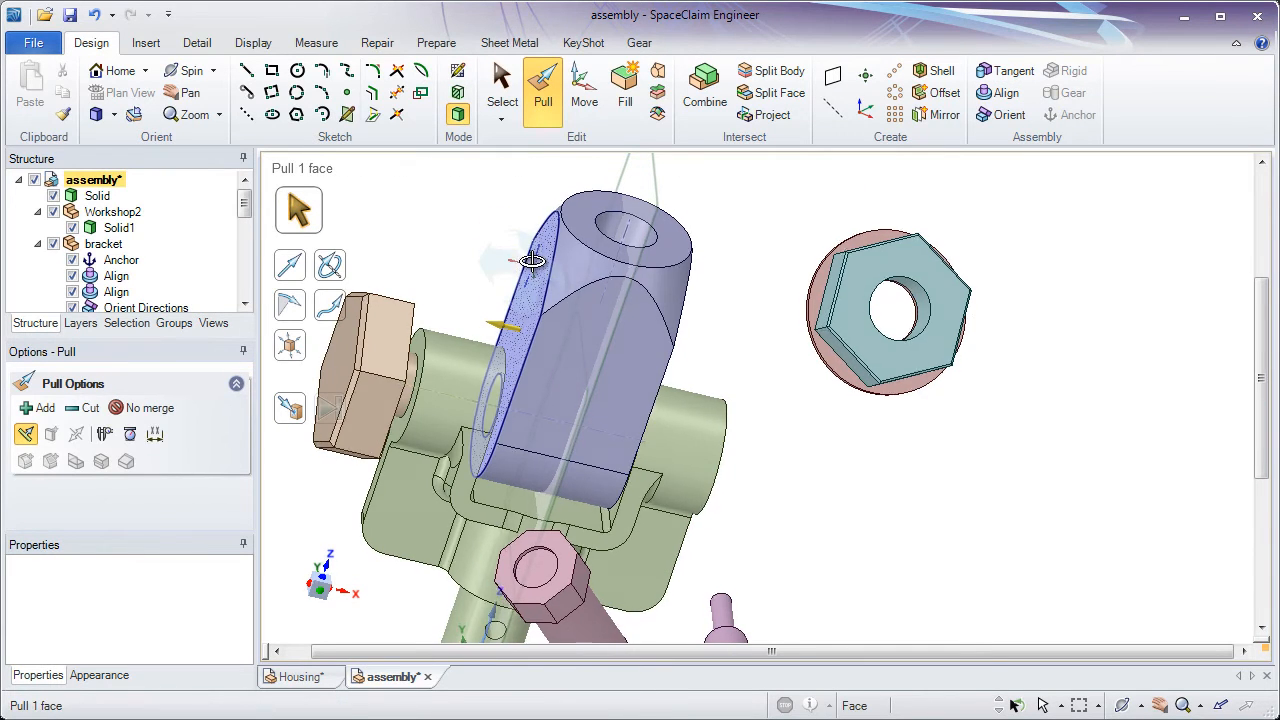
pyautogui.moveTo(533, 262); pyautogui.dragTo(476, 226, button='middle')
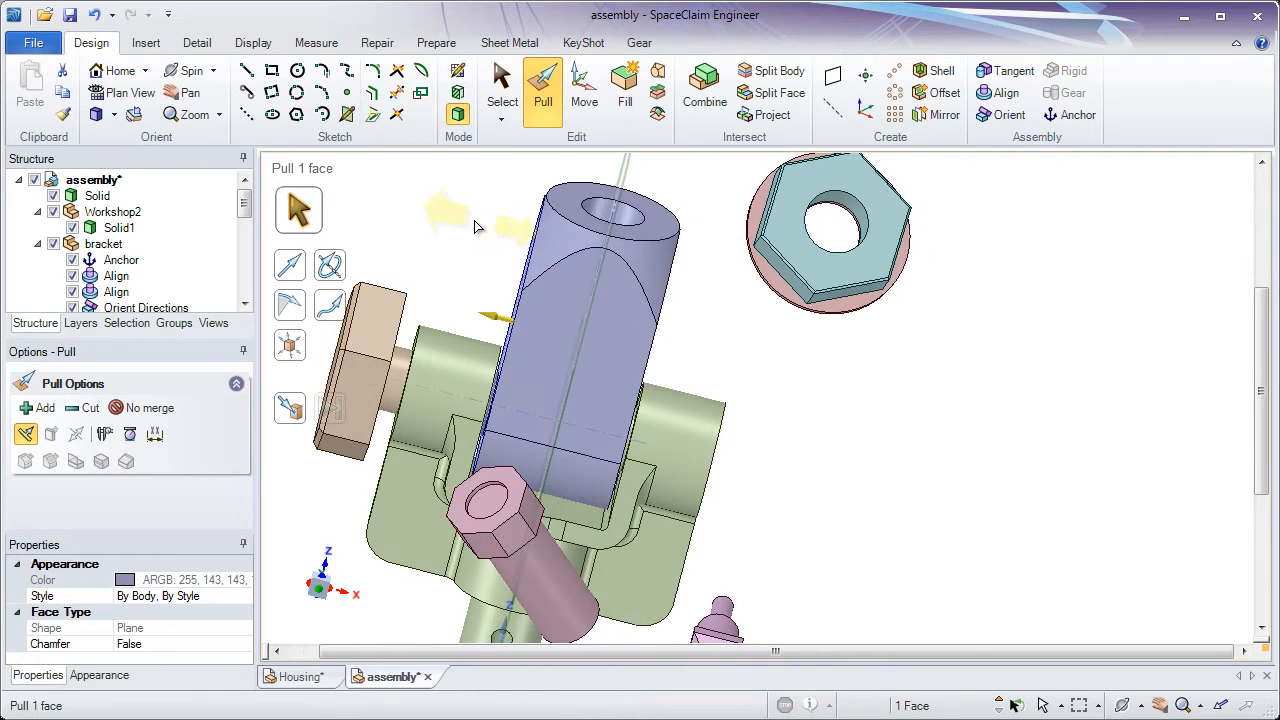
pyautogui.moveTo(476, 226); pyautogui.dragTo(443, 249)
pyautogui.click(440, 248)
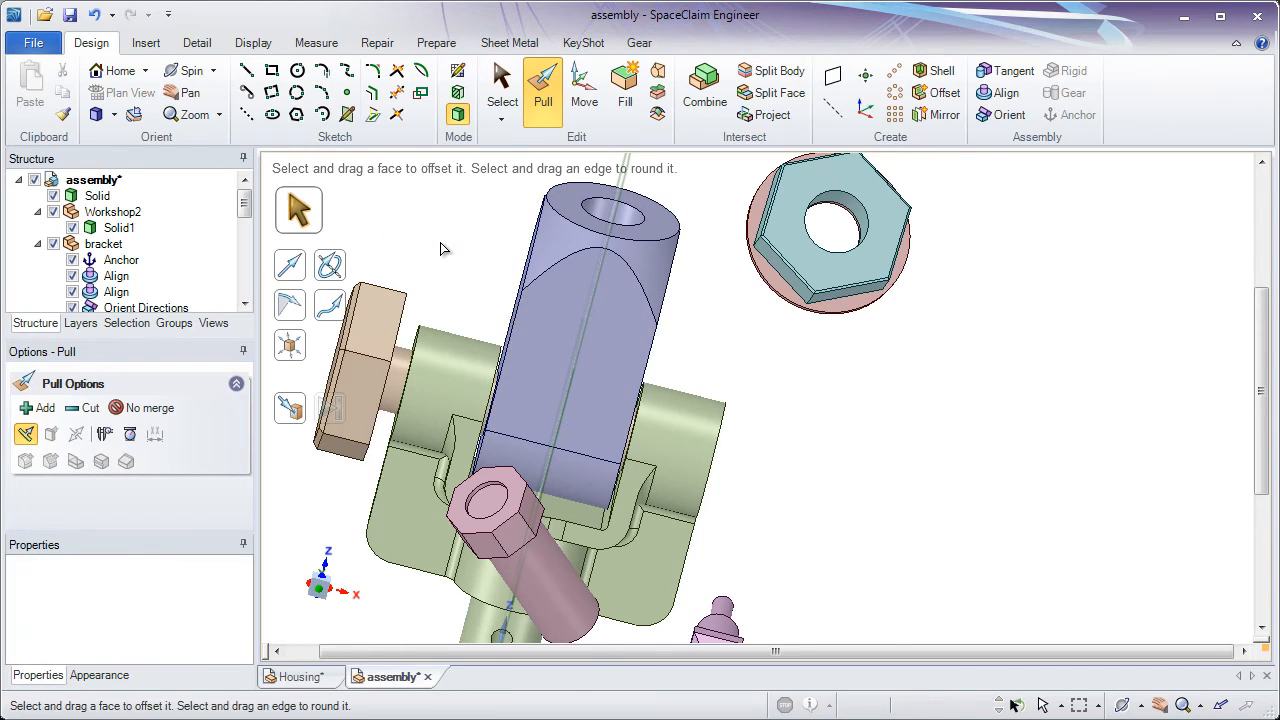
# Align the cylindrical shank of the loose Workshop2 bolt with the hole of the nut
pyautogui.moveTo(468, 258); pyautogui.dragTo(529, 280, button='middle')
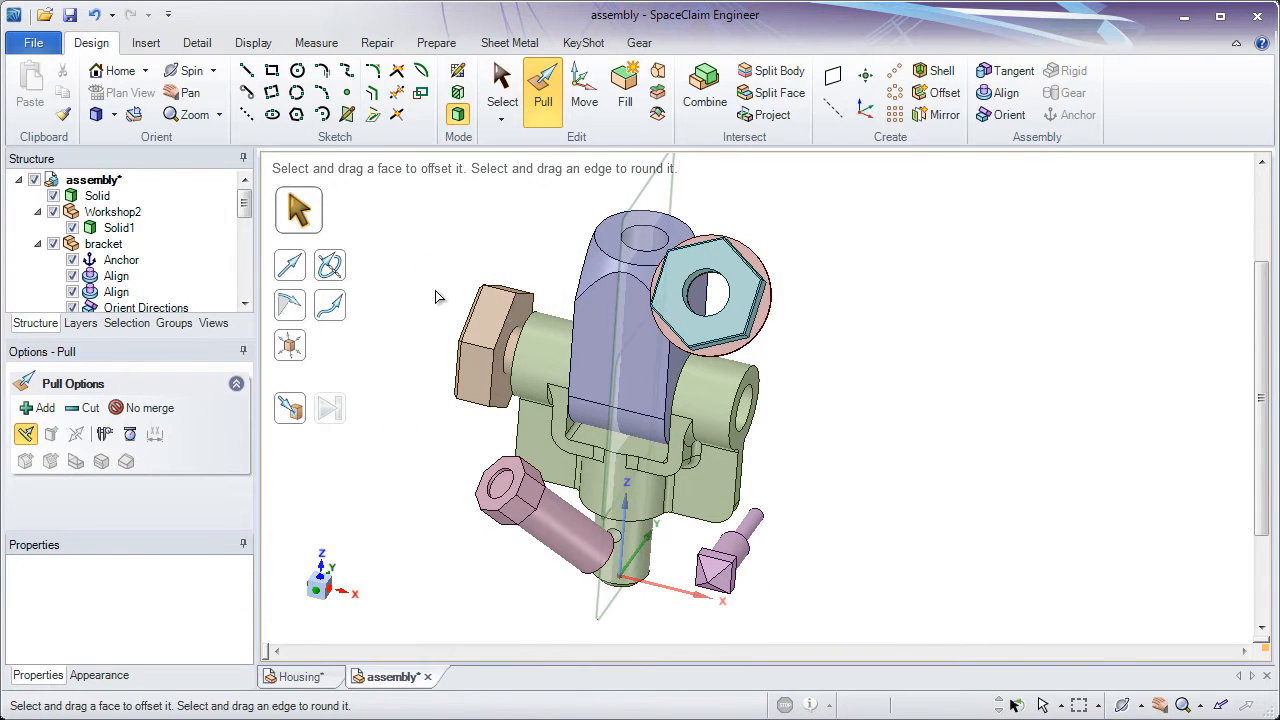
pyautogui.click(1003, 98)
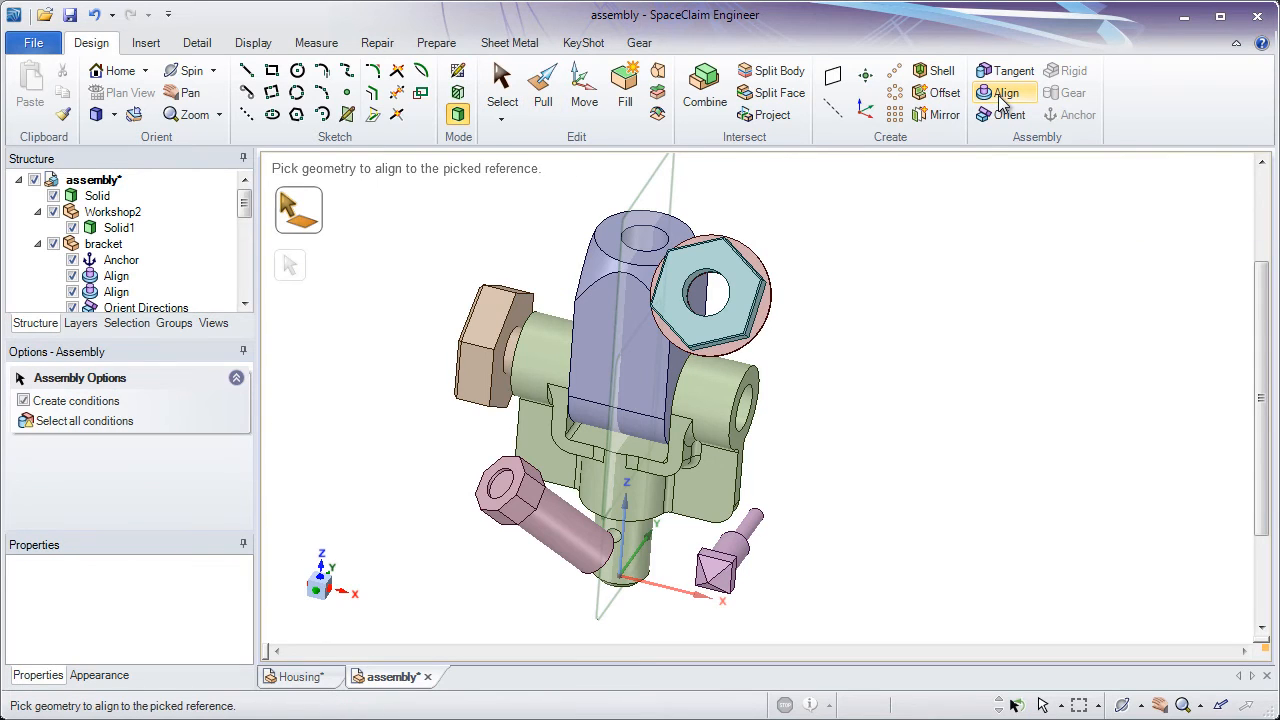
pyautogui.scroll(1, 876, 347)
pyautogui.scroll(1, 876, 347)
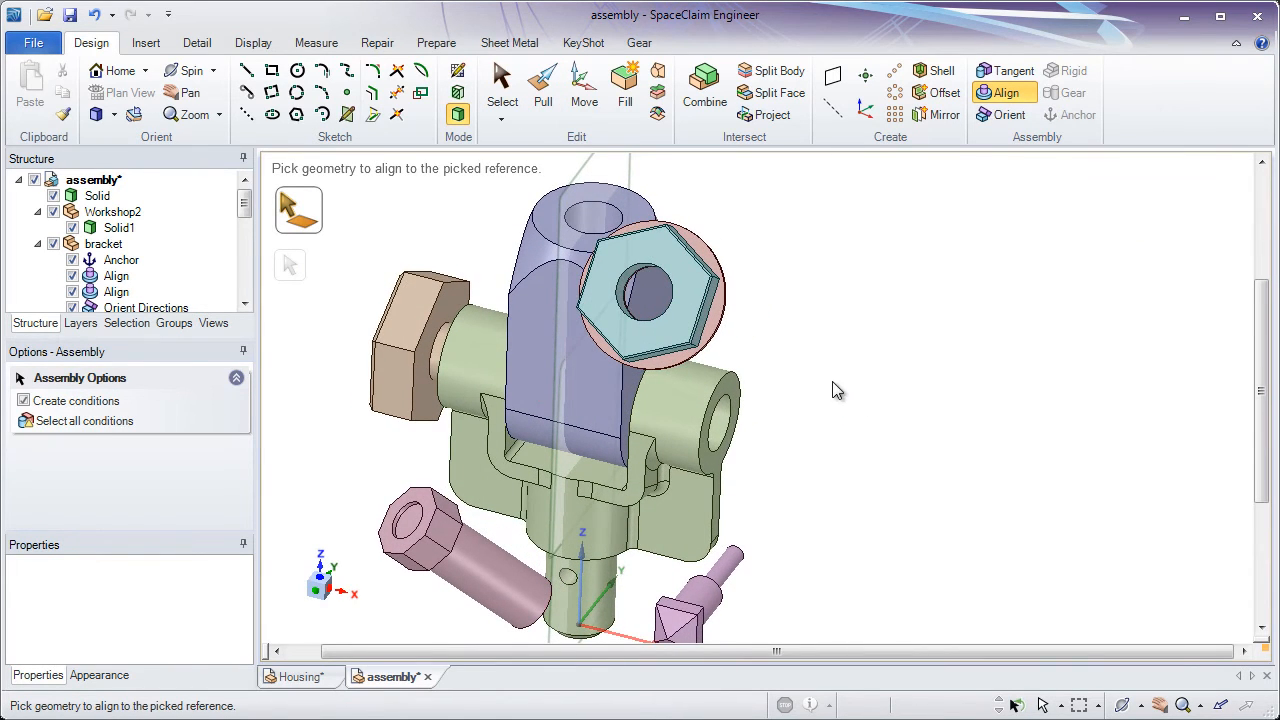
pyautogui.keyDown('shift'); pyautogui.moveTo(832, 381); pyautogui.dragTo(853, 341, button='middle'); pyautogui.keyUp('shift')
pyautogui.moveTo(853, 341); pyautogui.dragTo(845, 342, button='middle')
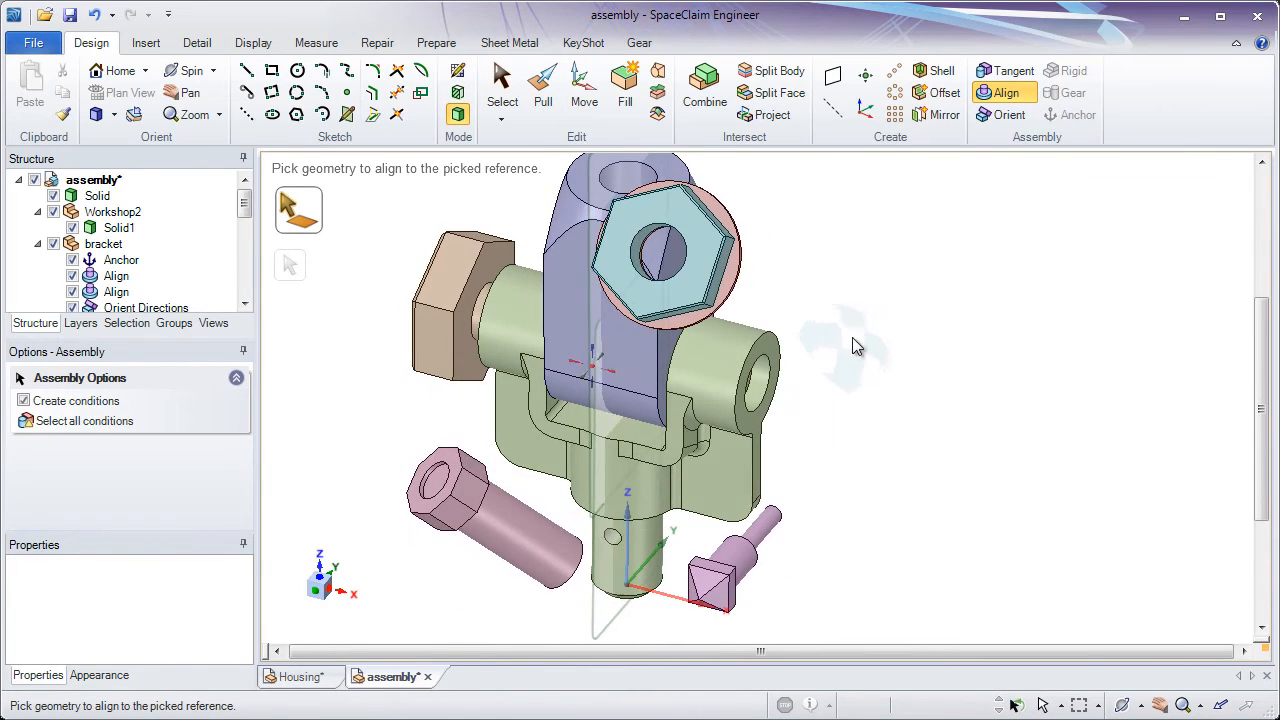
pyautogui.click(527, 524)
pyautogui.moveTo(597, 318); pyautogui.dragTo(583, 330, button='middle')
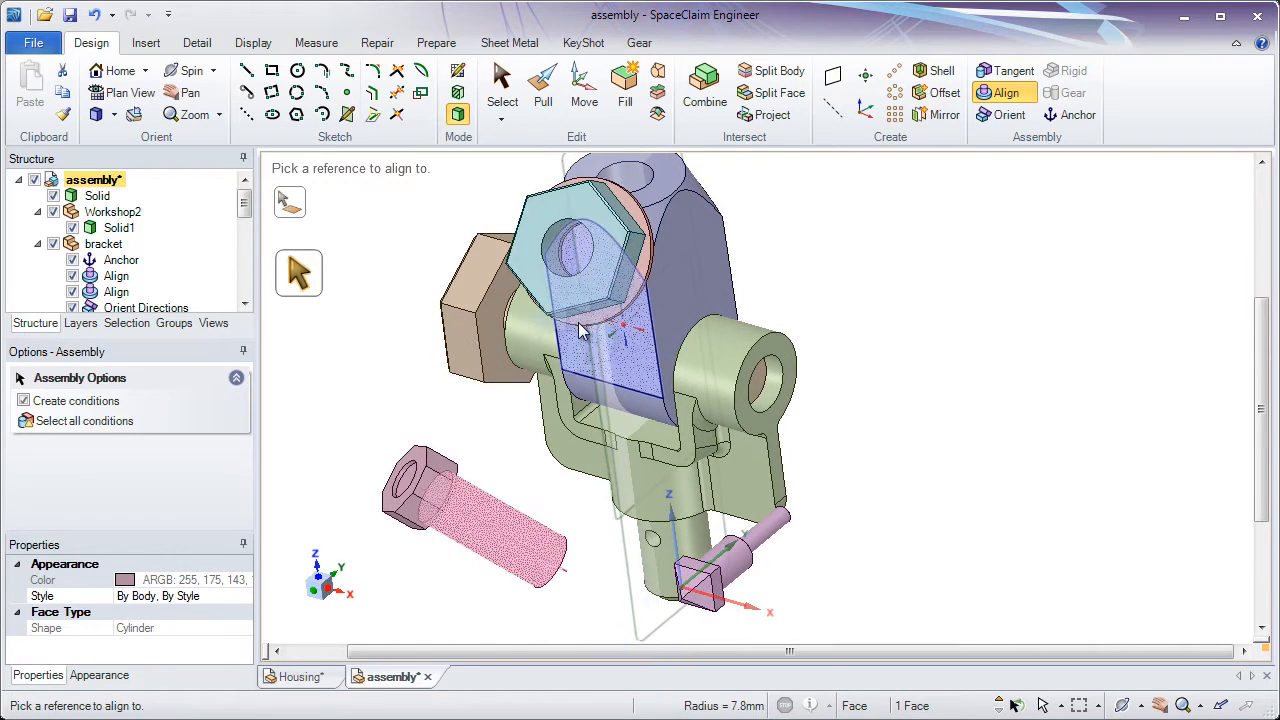
pyautogui.click(550, 258)
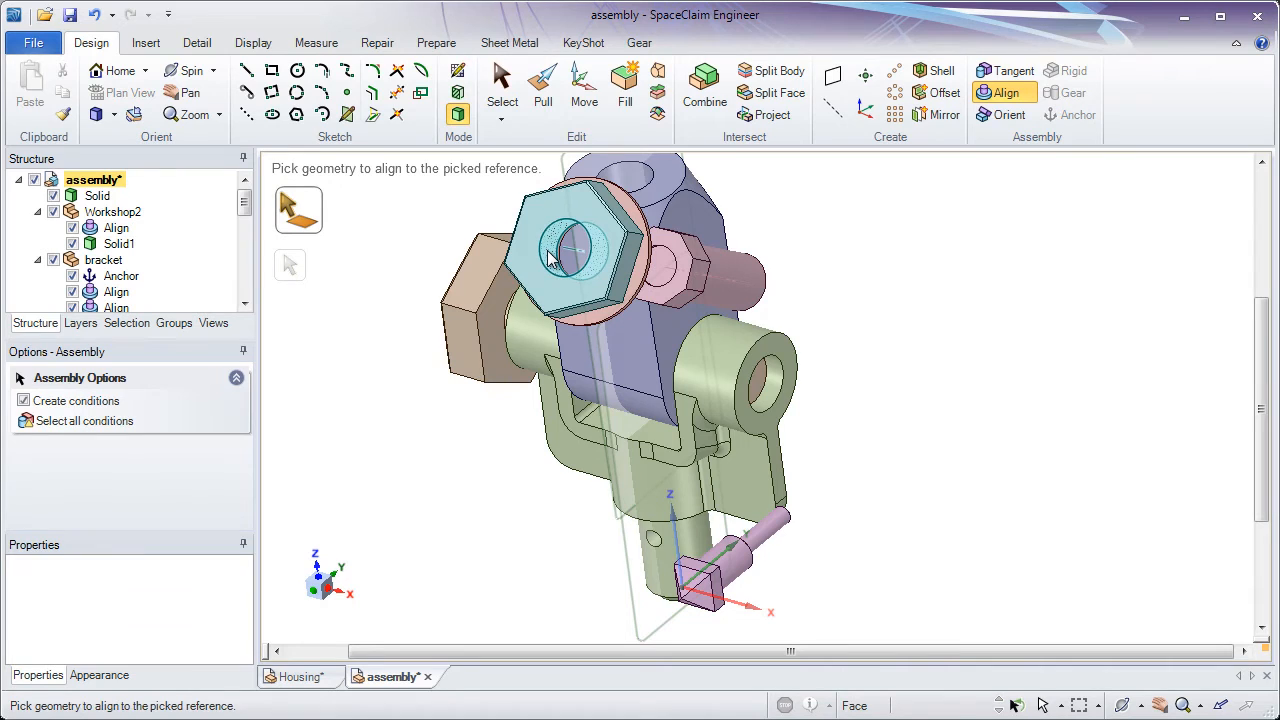
# Align the ring-shaped underside of the Workshop2 bolt's head with the outer hexagonal end face of the nut
pyautogui.keyDown('ctrl'); pyautogui.moveTo(582, 240); pyautogui.dragTo(690, 398, button='middle'); pyautogui.keyUp('ctrl')
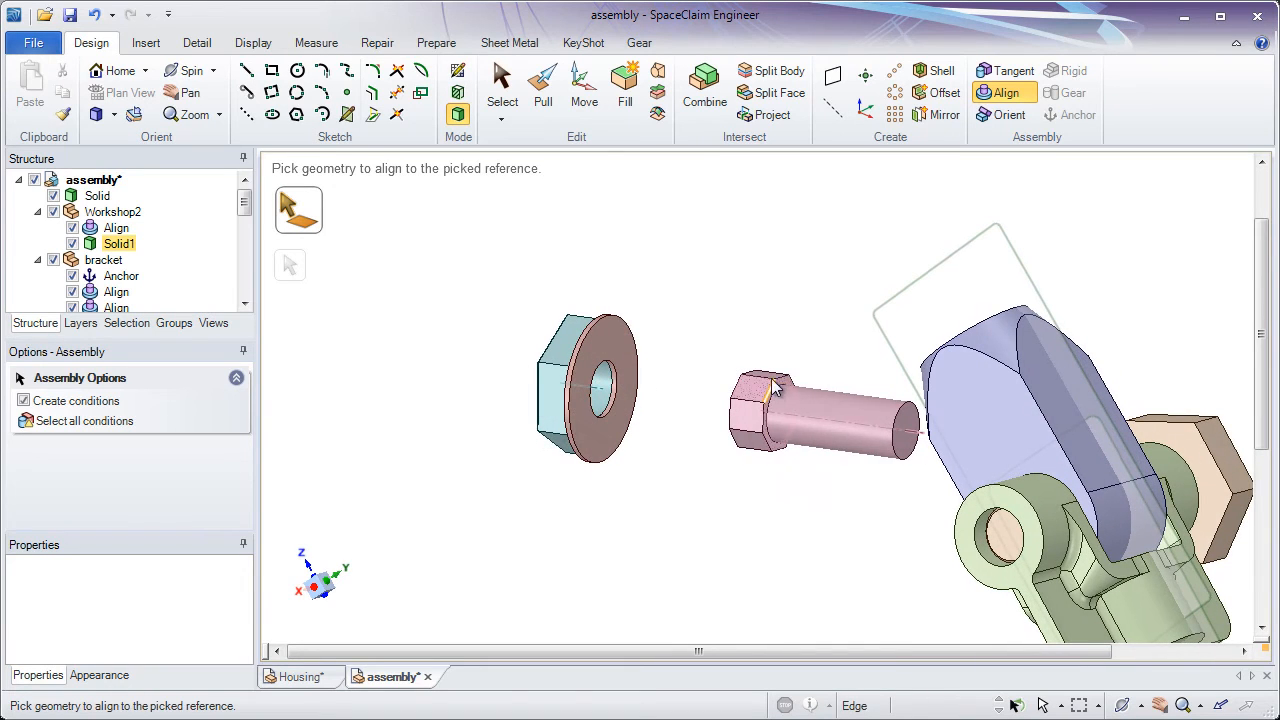
pyautogui.scroll(5, 781, 390)
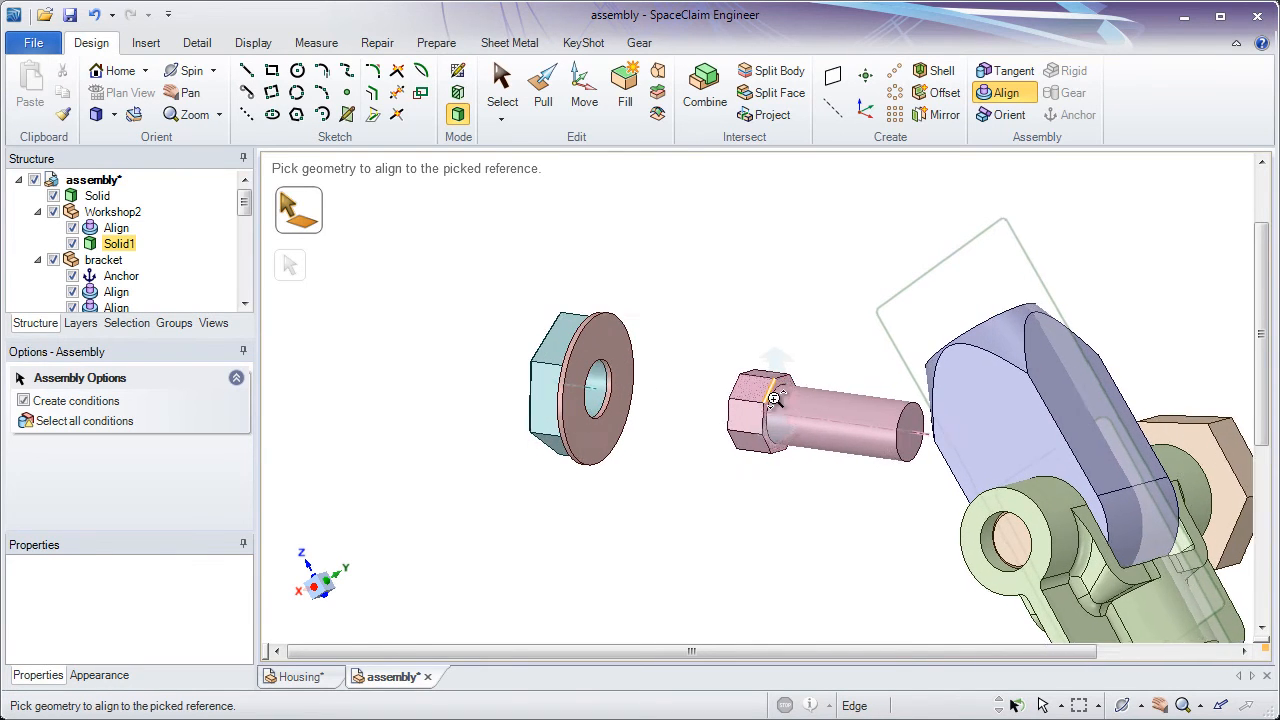
pyautogui.scroll(3, 759, 505)
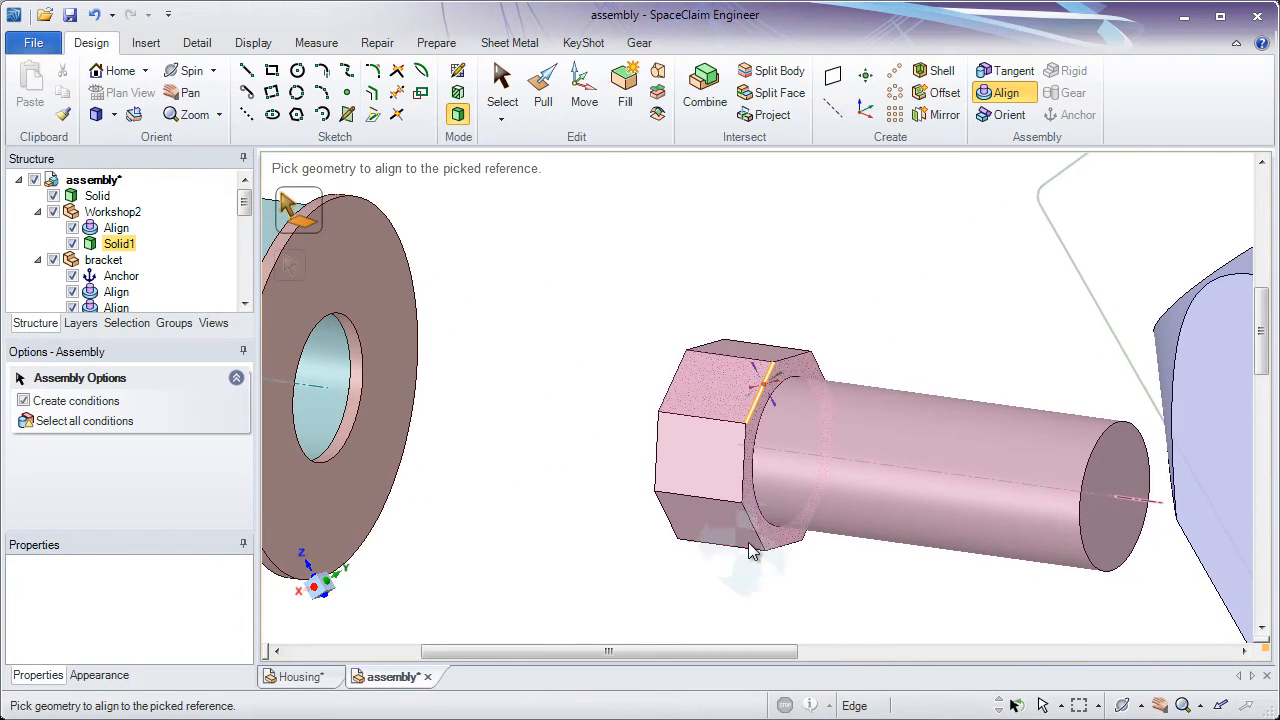
pyautogui.click(770, 540)
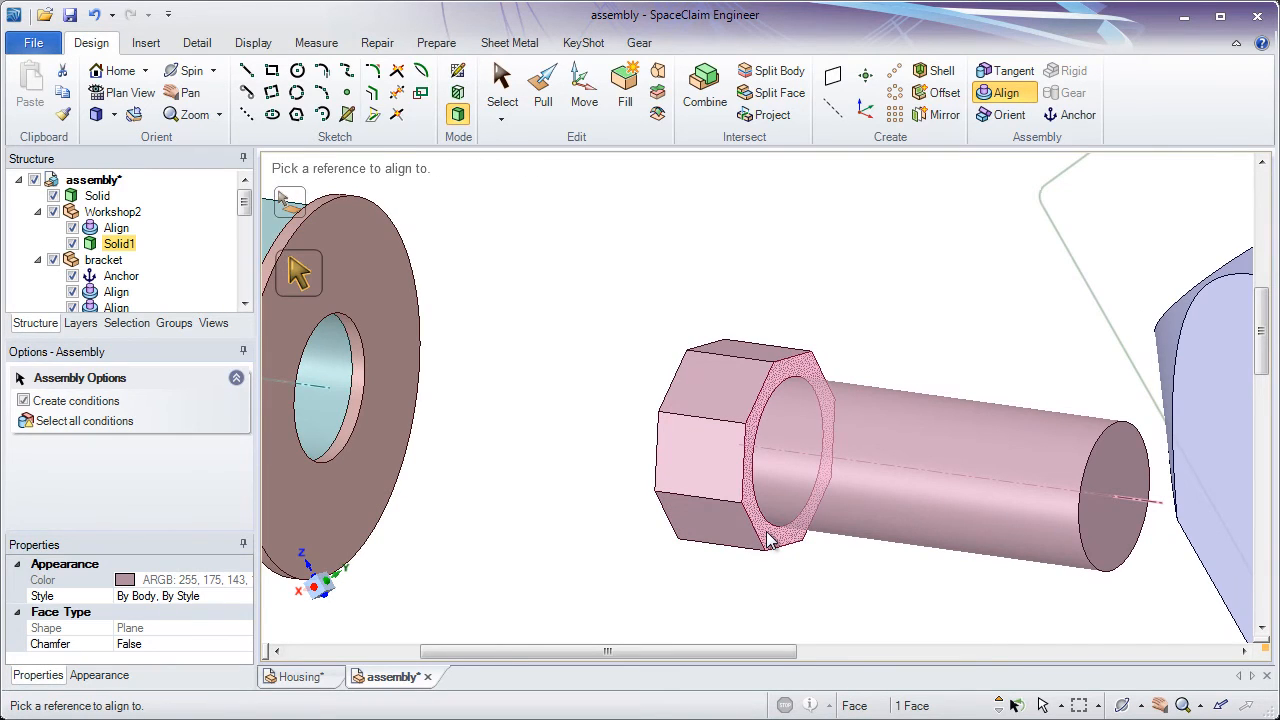
pyautogui.scroll(-2, 656, 472)
pyautogui.scroll(-5, 656, 472)
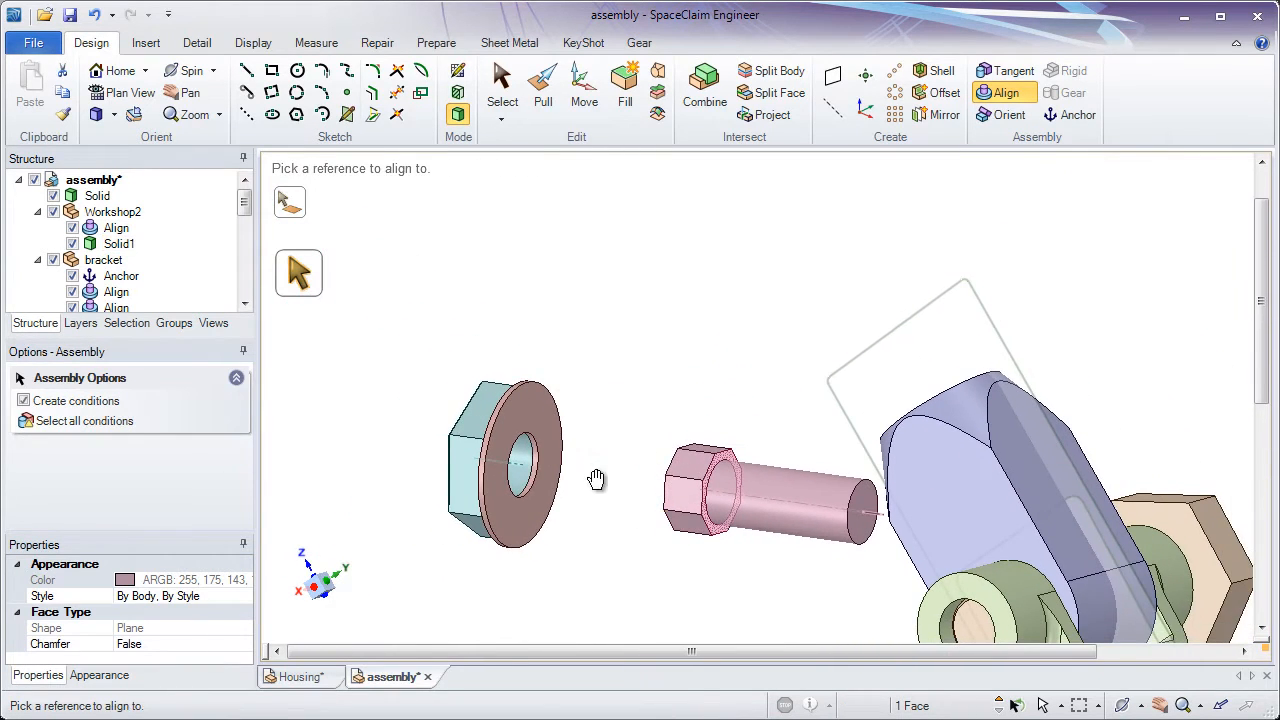
pyautogui.moveTo(624, 347); pyautogui.dragTo(567, 310, button='middle')
pyautogui.click(557, 298)
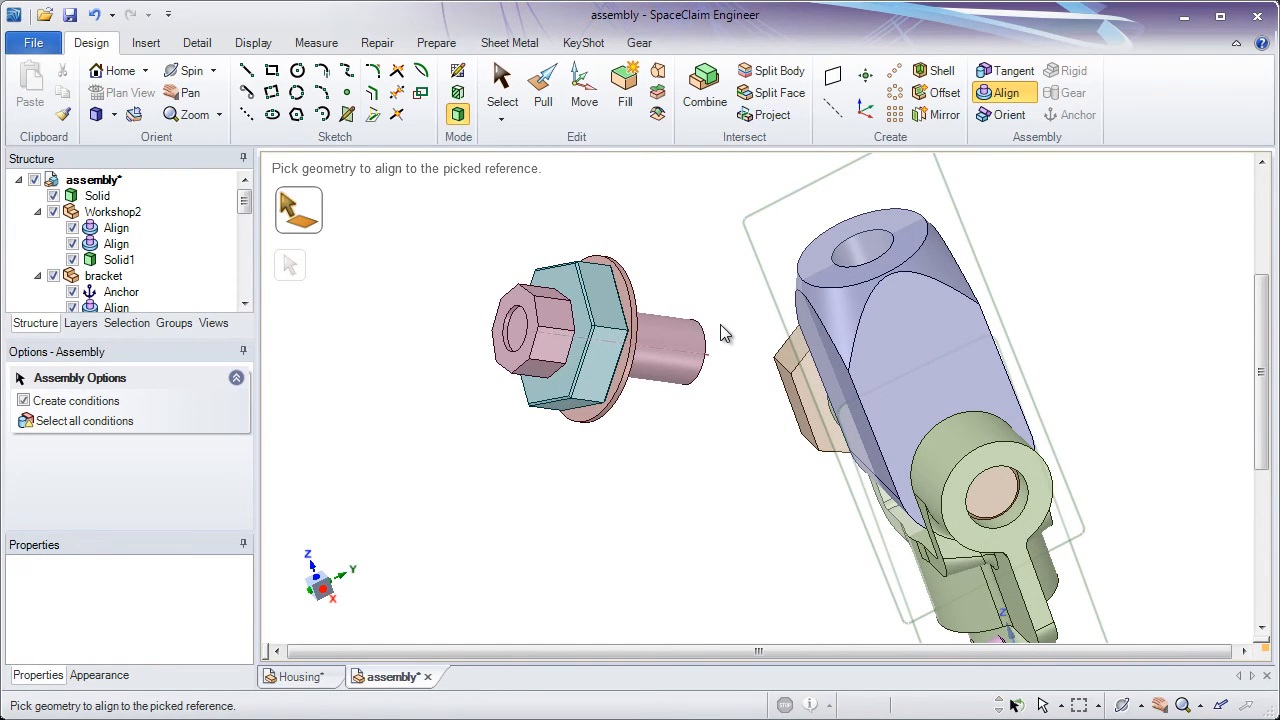
# Align the Workshop2 bolt's shank with the hole in the ram's top, and the nut's washer underside with the ram's top face
pyautogui.click(672, 342)
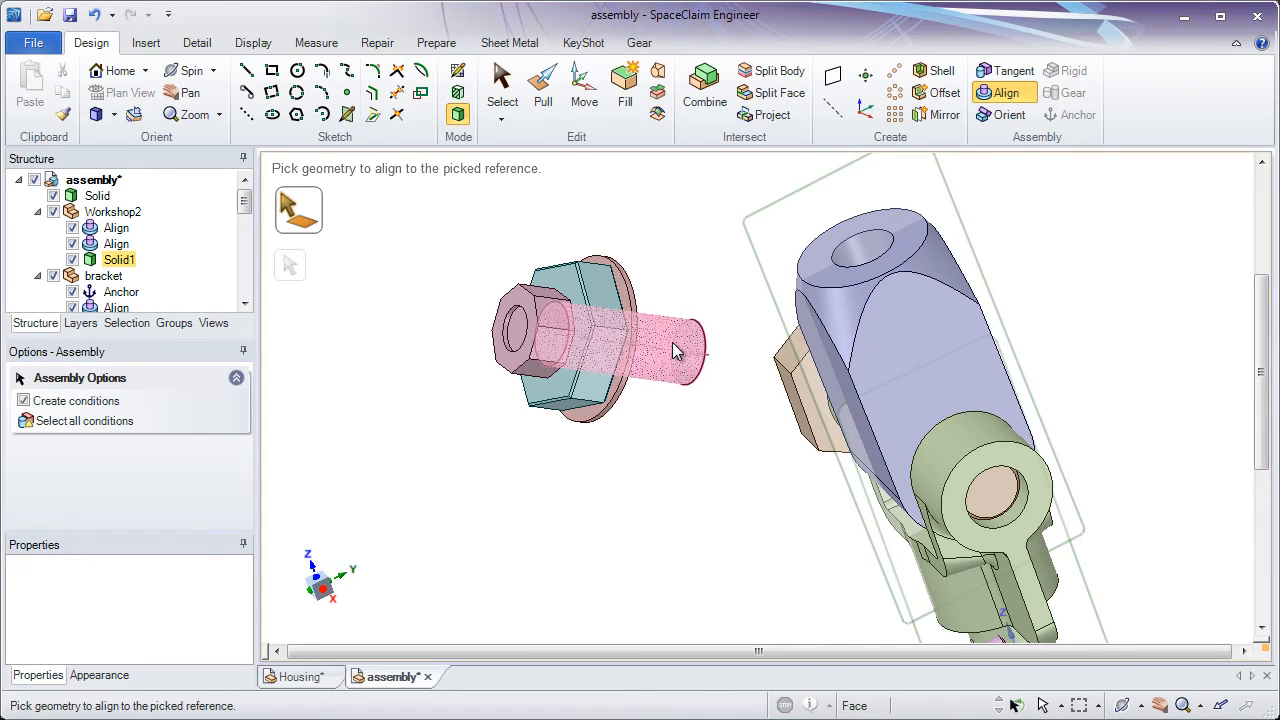
pyautogui.click(848, 262)
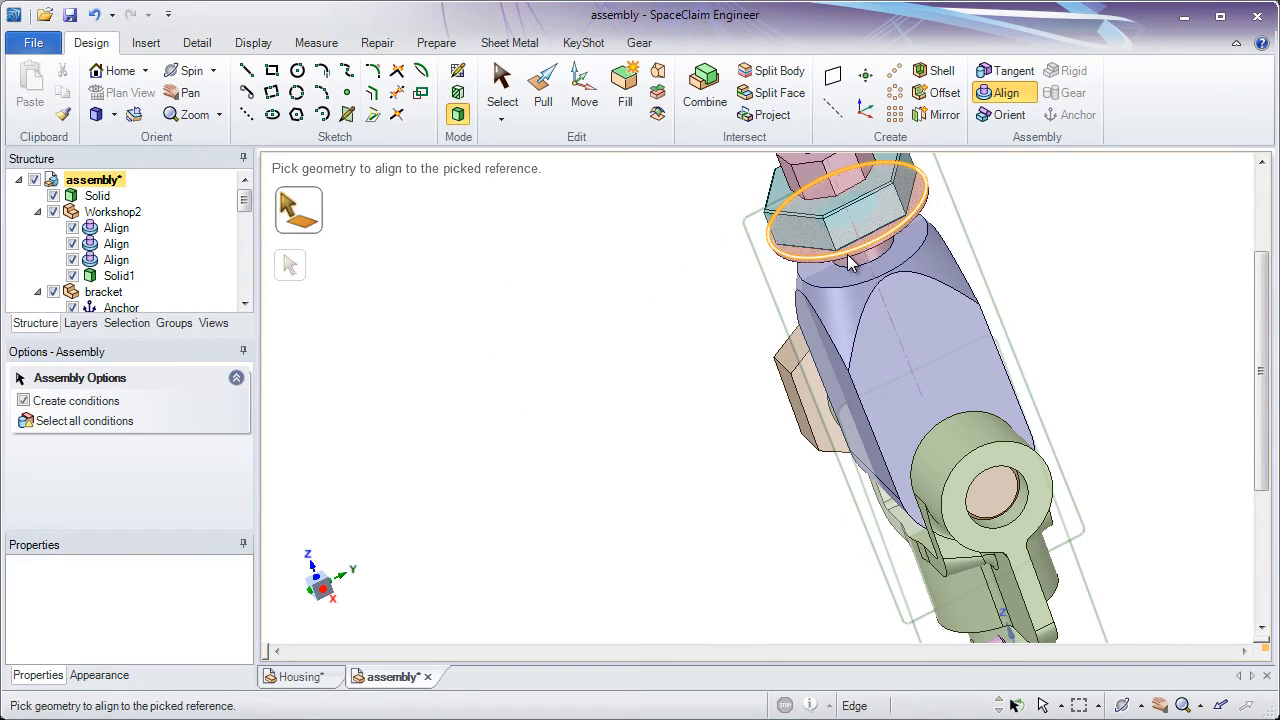
pyautogui.moveTo(848, 262); pyautogui.dragTo(857, 220, button='middle')
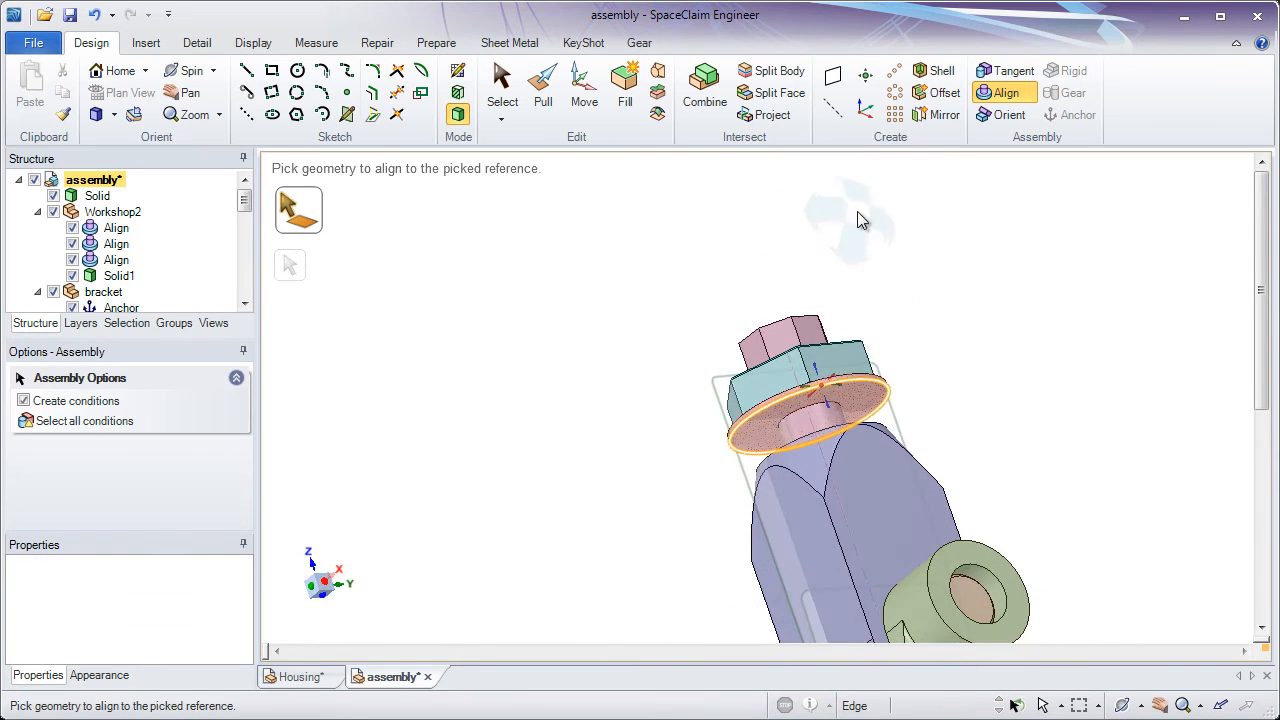
pyautogui.click(768, 428)
pyautogui.moveTo(766, 420); pyautogui.dragTo(772, 455, button='middle')
pyautogui.click(772, 457)
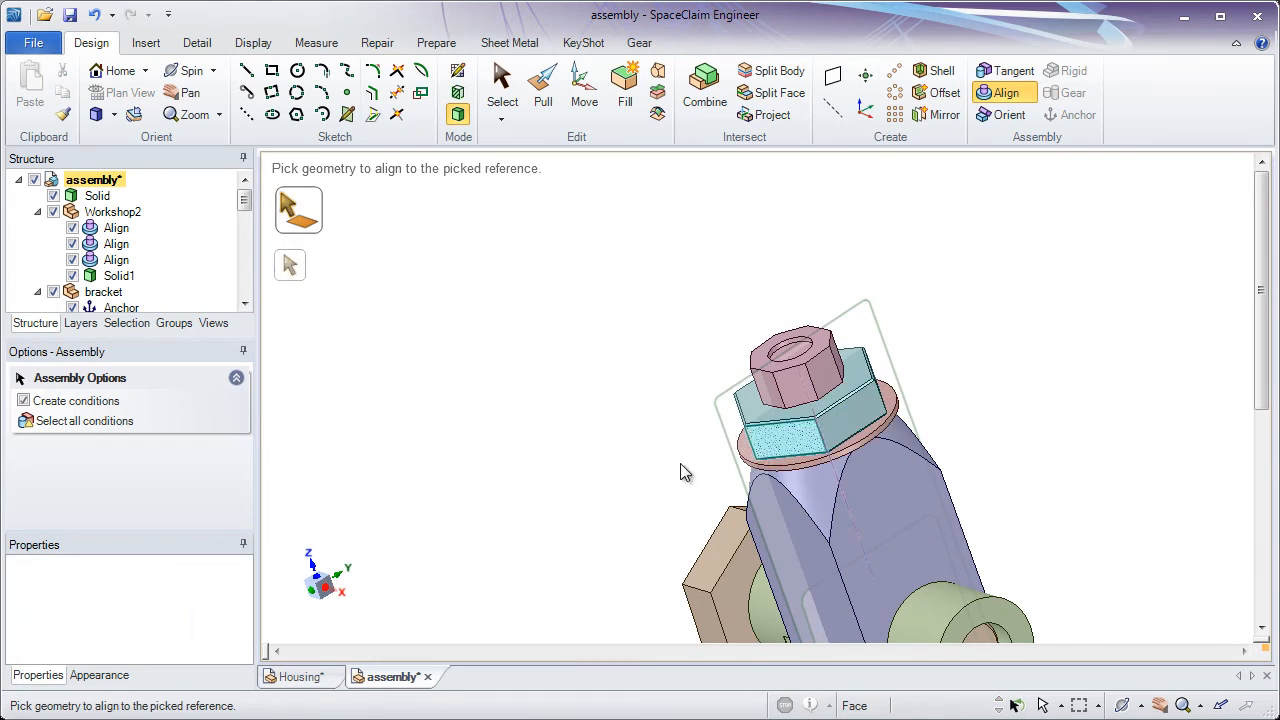
# Collapse all component branches under the top-level assembly in the structure tree
pyautogui.keyDown('shift'); pyautogui.moveTo(607, 489); pyautogui.dragTo(614, 362, button='middle'); pyautogui.keyUp('shift')
pyautogui.keyDown('shift'); pyautogui.moveTo(750, 530); pyautogui.dragTo(758, 590, button='middle'); pyautogui.keyUp('shift')
pyautogui.moveTo(740, 510); pyautogui.dragTo(778, 512, button='middle')
pyautogui.keyDown('shift'); pyautogui.moveTo(788, 520); pyautogui.dragTo(790, 550, button='middle'); pyautogui.keyUp('shift')
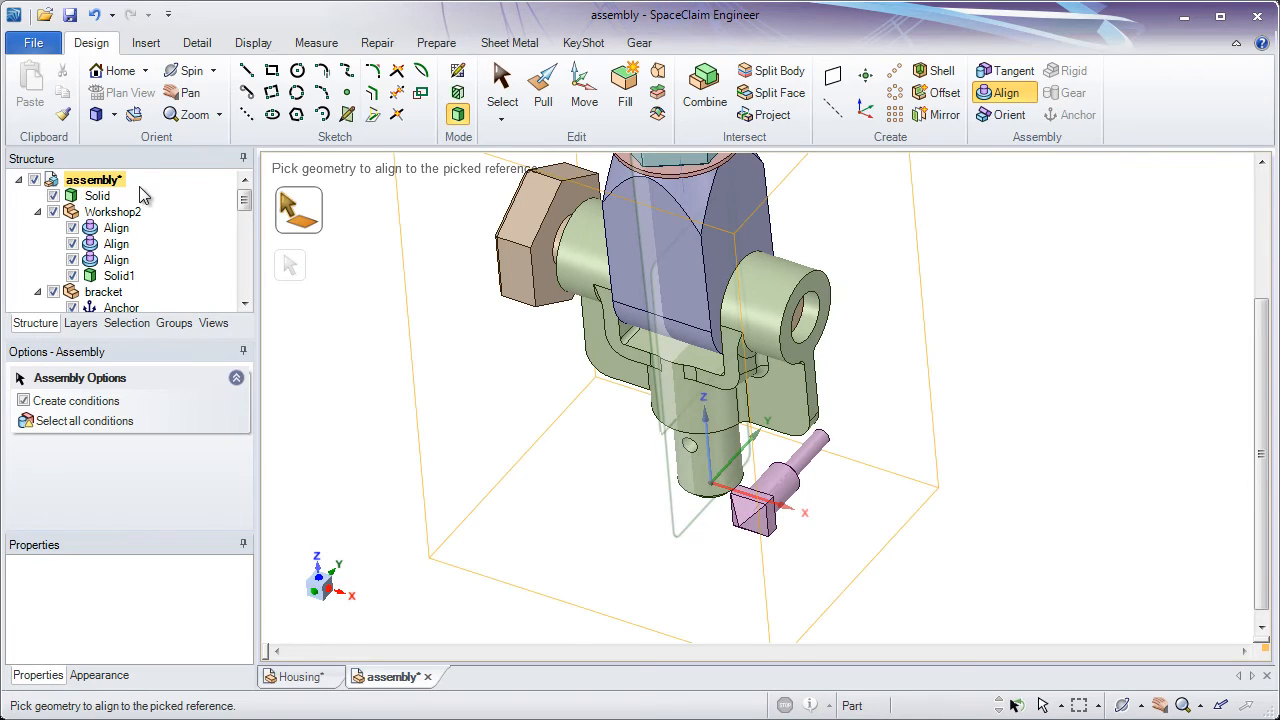
pyautogui.click(20, 180)
pyautogui.click(20, 180)
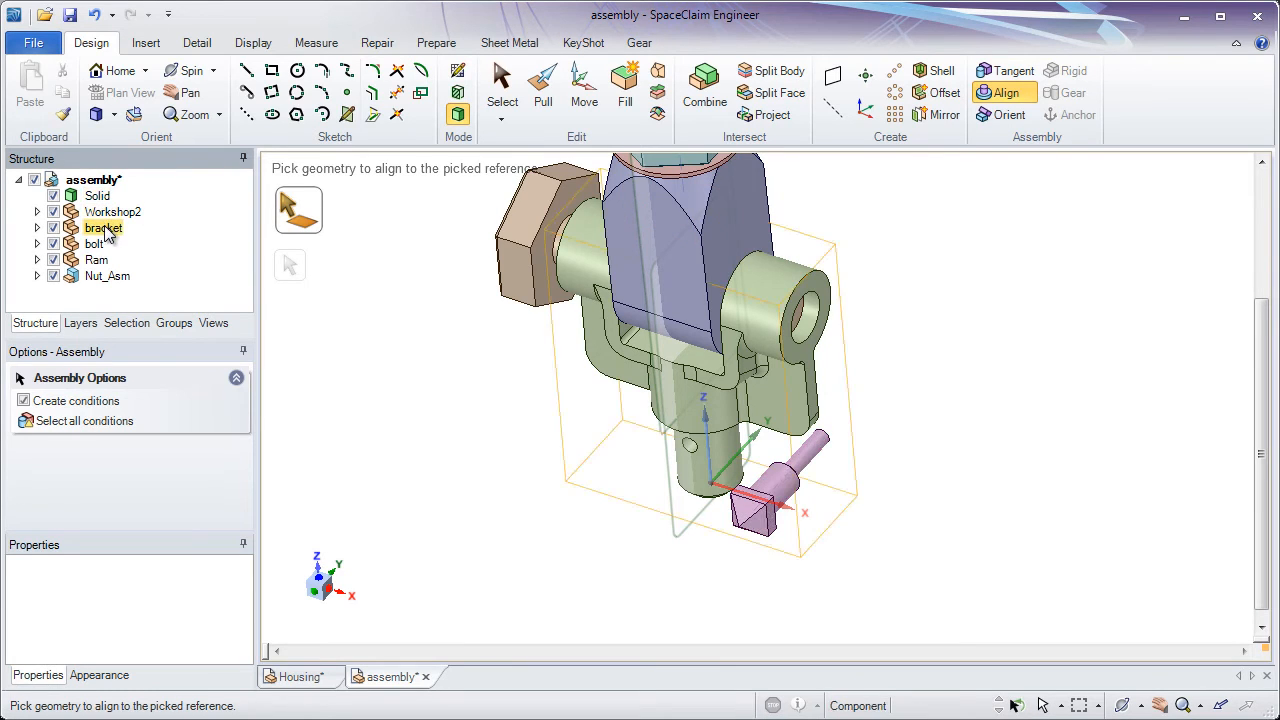
# Try to align the thin shank of the loose top-level solid with the small cross hole in the bracket's lower stem
pyautogui.scroll(3, 851, 465)
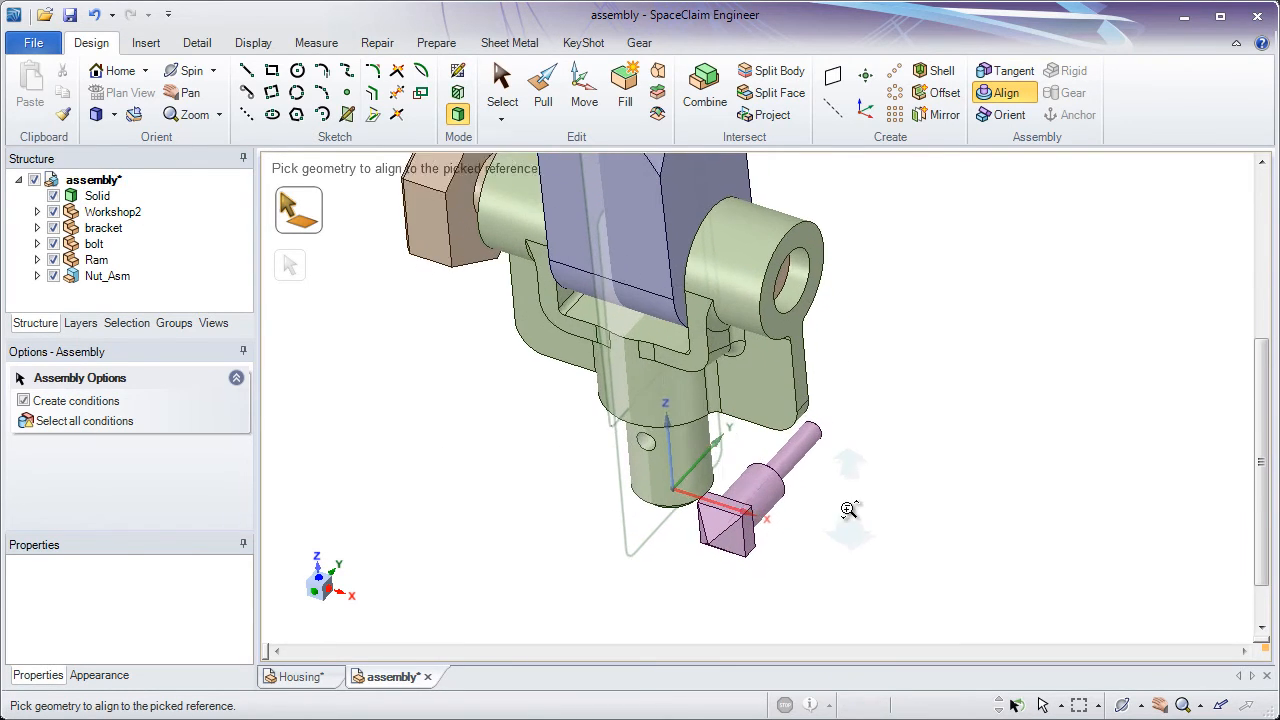
pyautogui.click(791, 451)
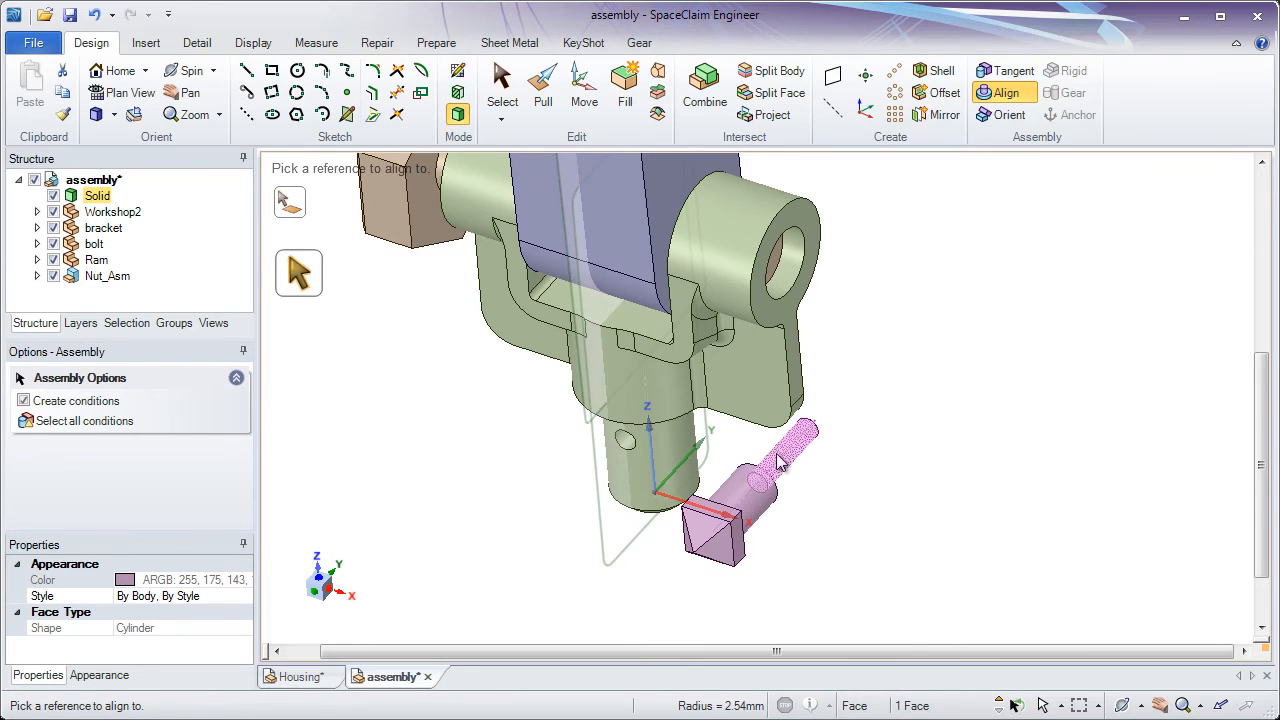
pyautogui.scroll(2, 623, 517)
pyautogui.moveTo(623, 517); pyautogui.dragTo(622, 480, button='middle')
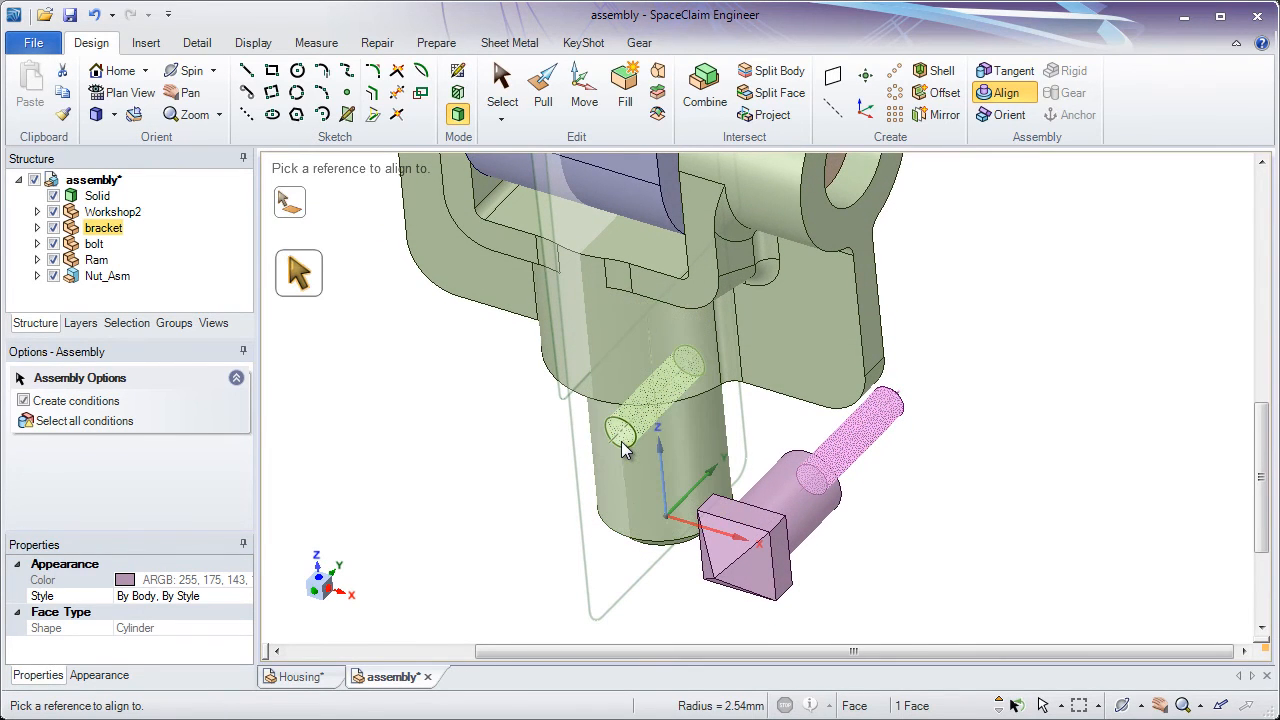
pyautogui.click(622, 448)
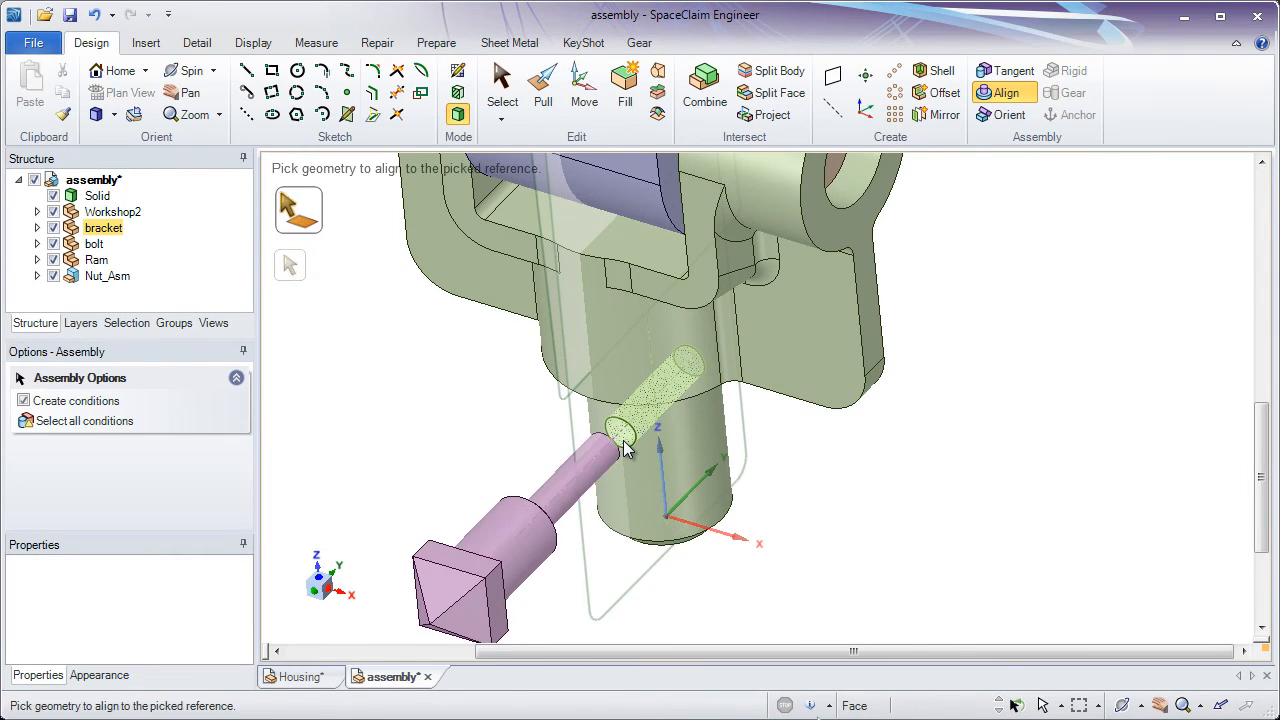
# Open the status log and examine the bracket's assembly conditions in the structure tree
pyautogui.click(828, 706)
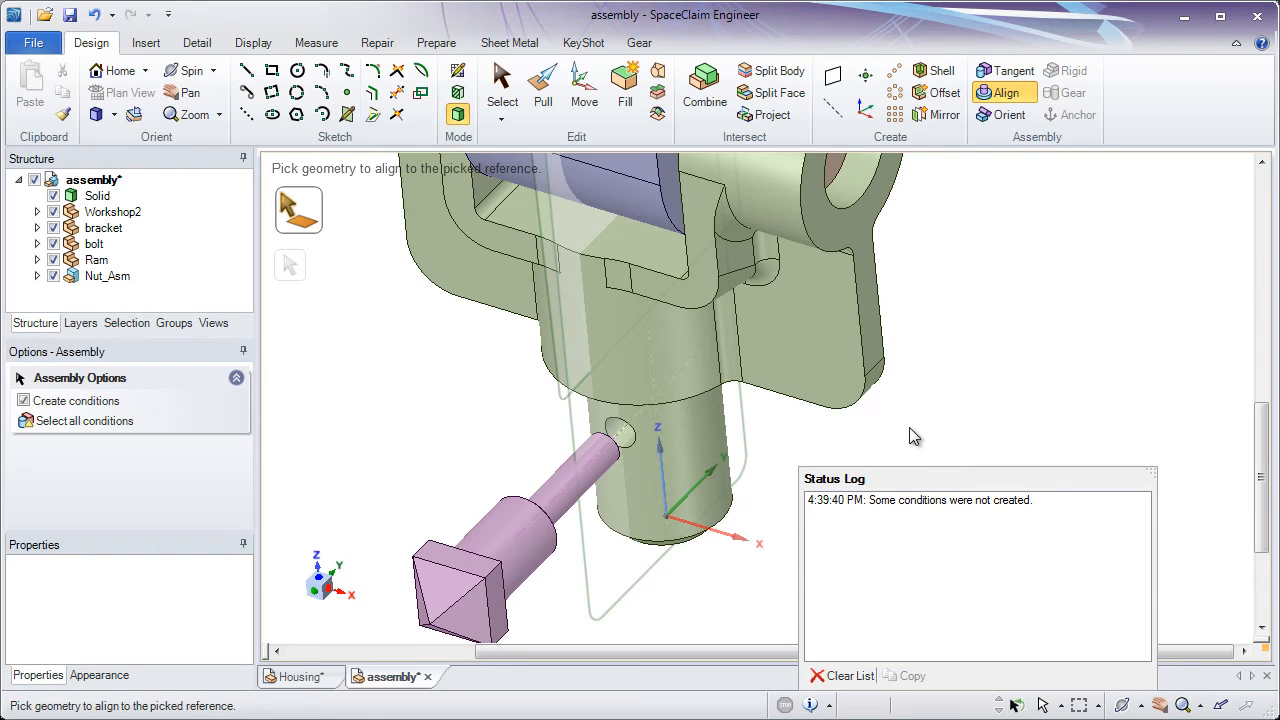
pyautogui.click(38, 228)
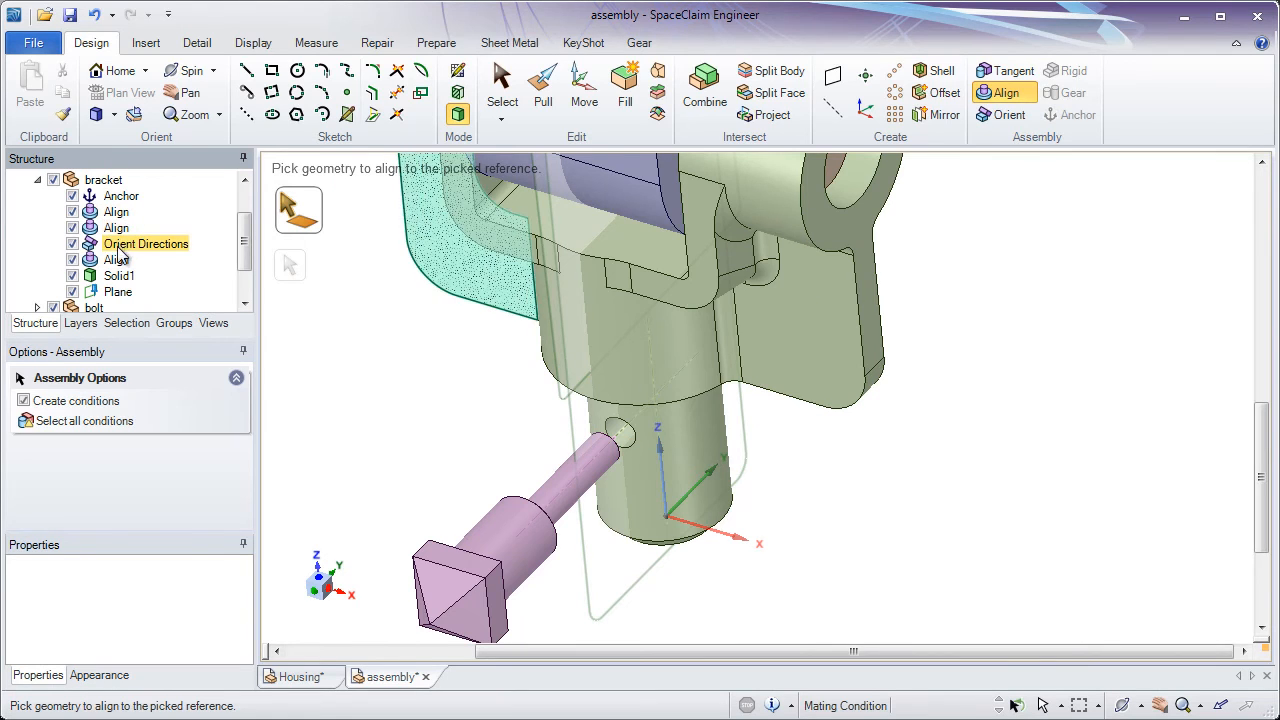
pyautogui.click(38, 181)
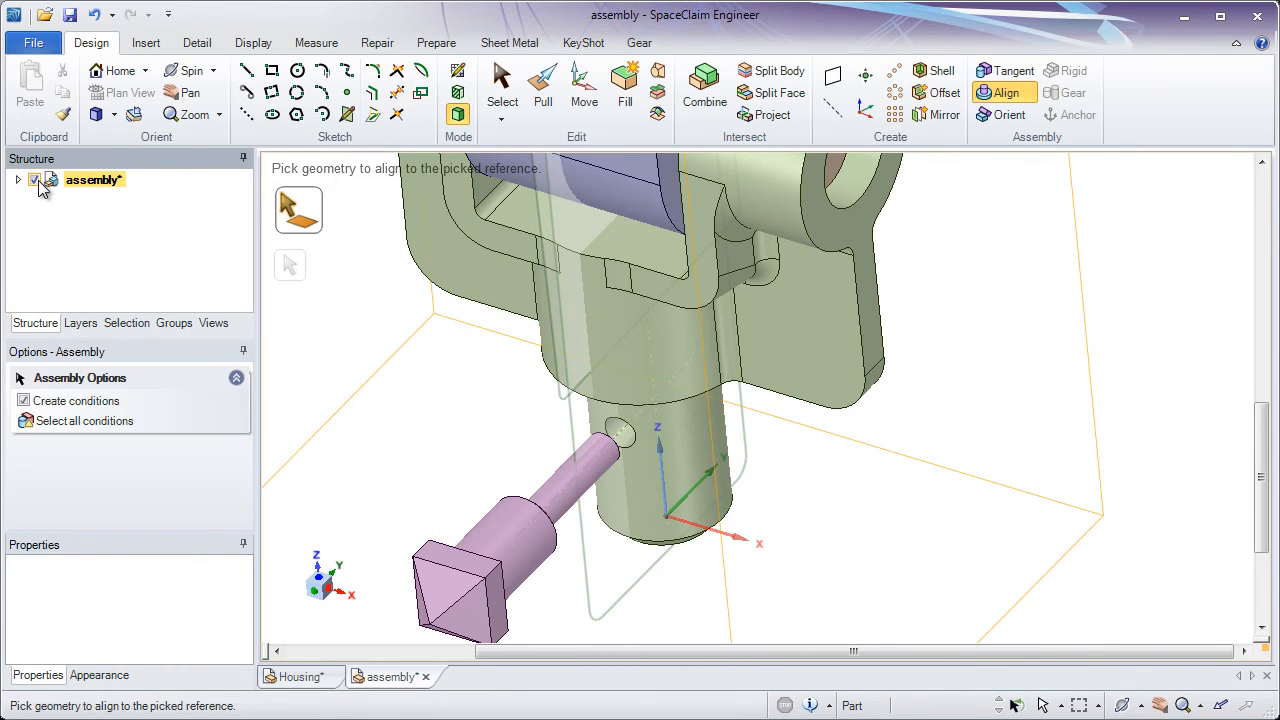
pyautogui.click(20, 181)
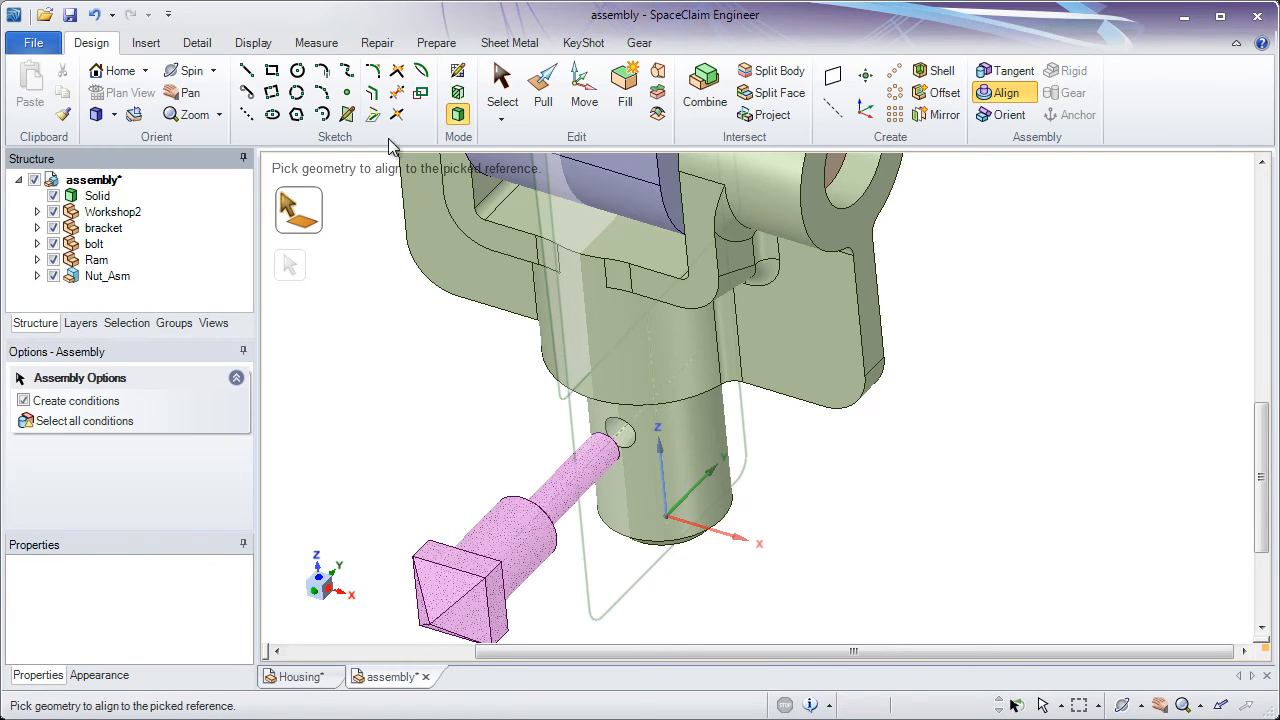
# Move the top-level solid to a new component named Small_Bolt
pyautogui.click(502, 88)
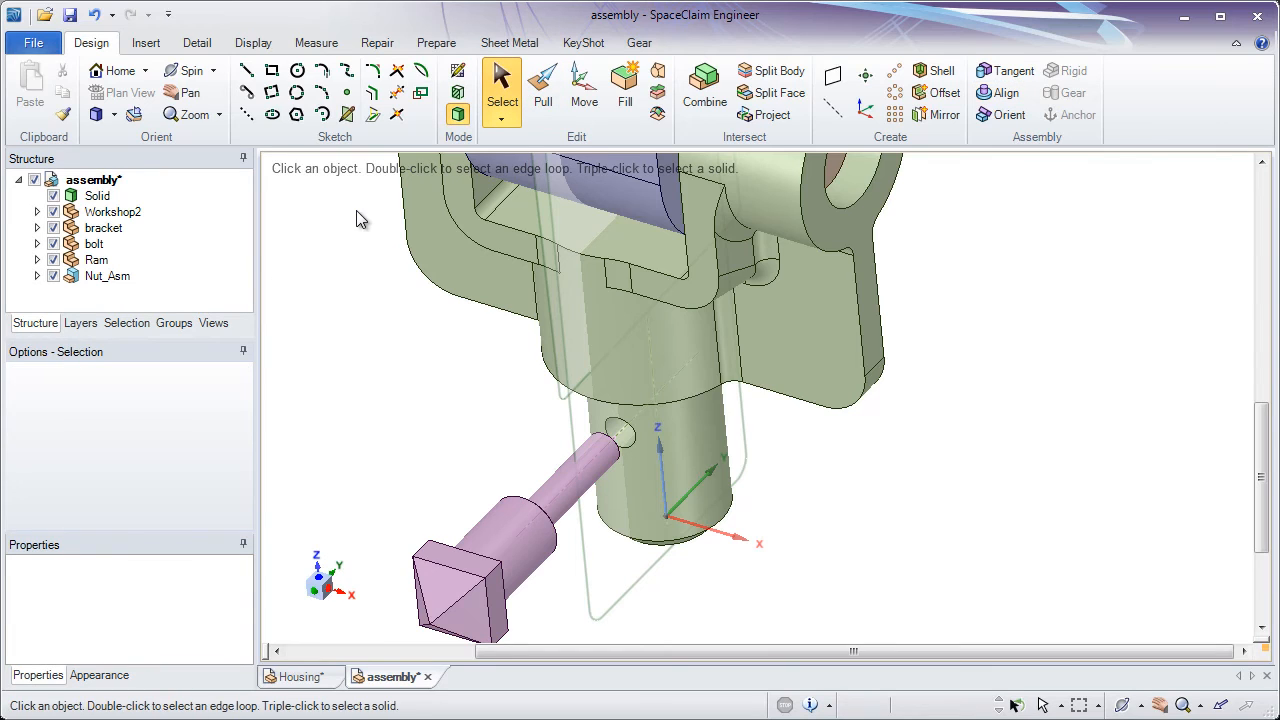
pyautogui.rightClick(98, 199)
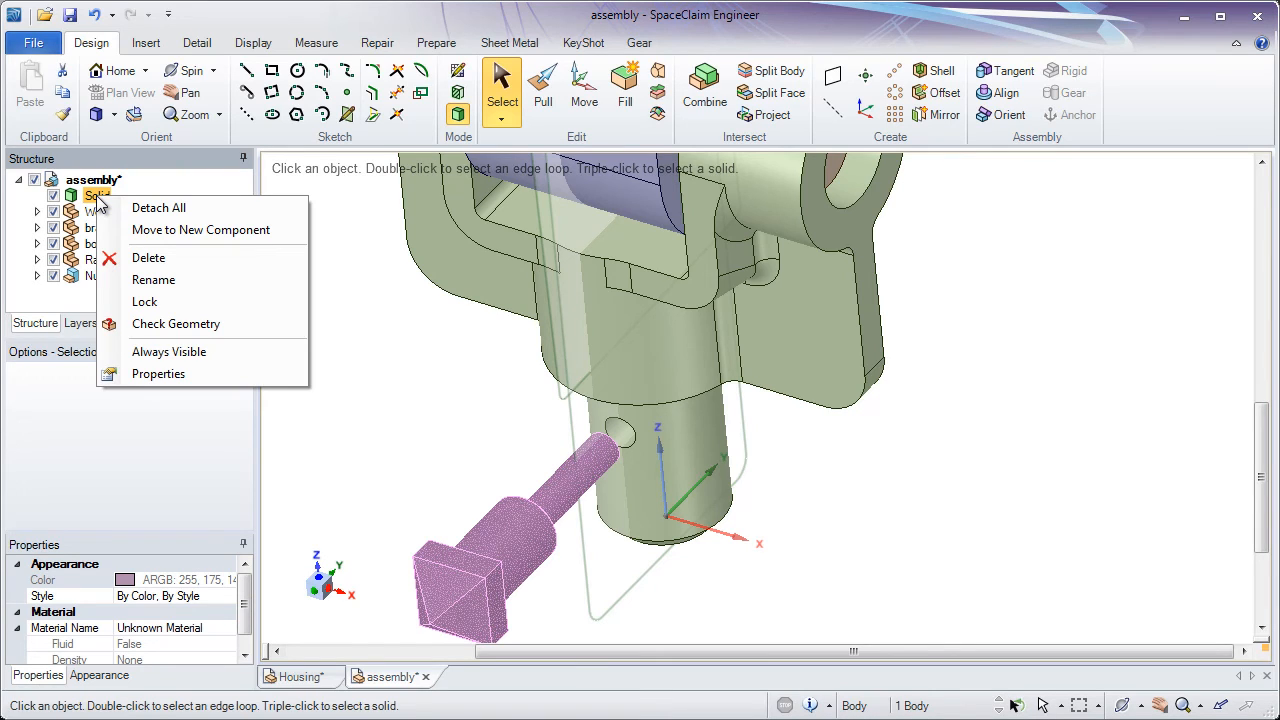
pyautogui.click(230, 232)
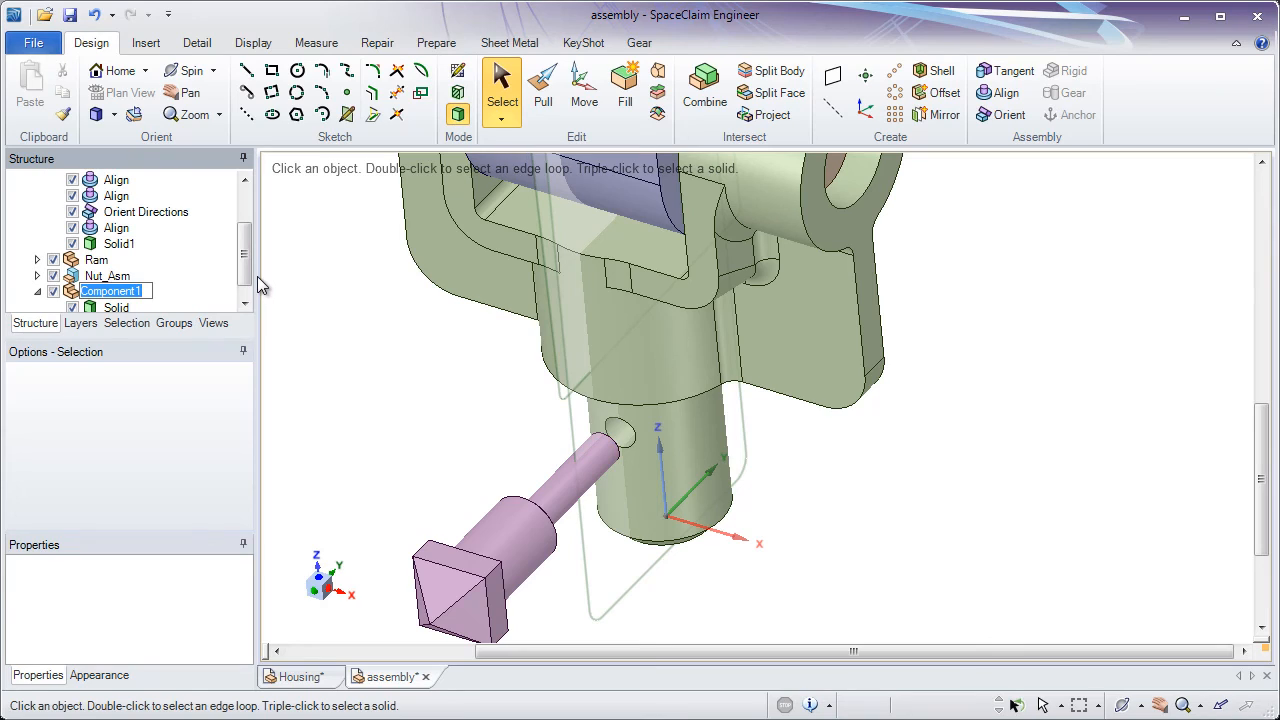
pyautogui.write('Serew')
pyautogui.press('BackSpace')
pyautogui.press('BackSpace')
pyautogui.press('BackSpace')
pyautogui.press('BackSpace')
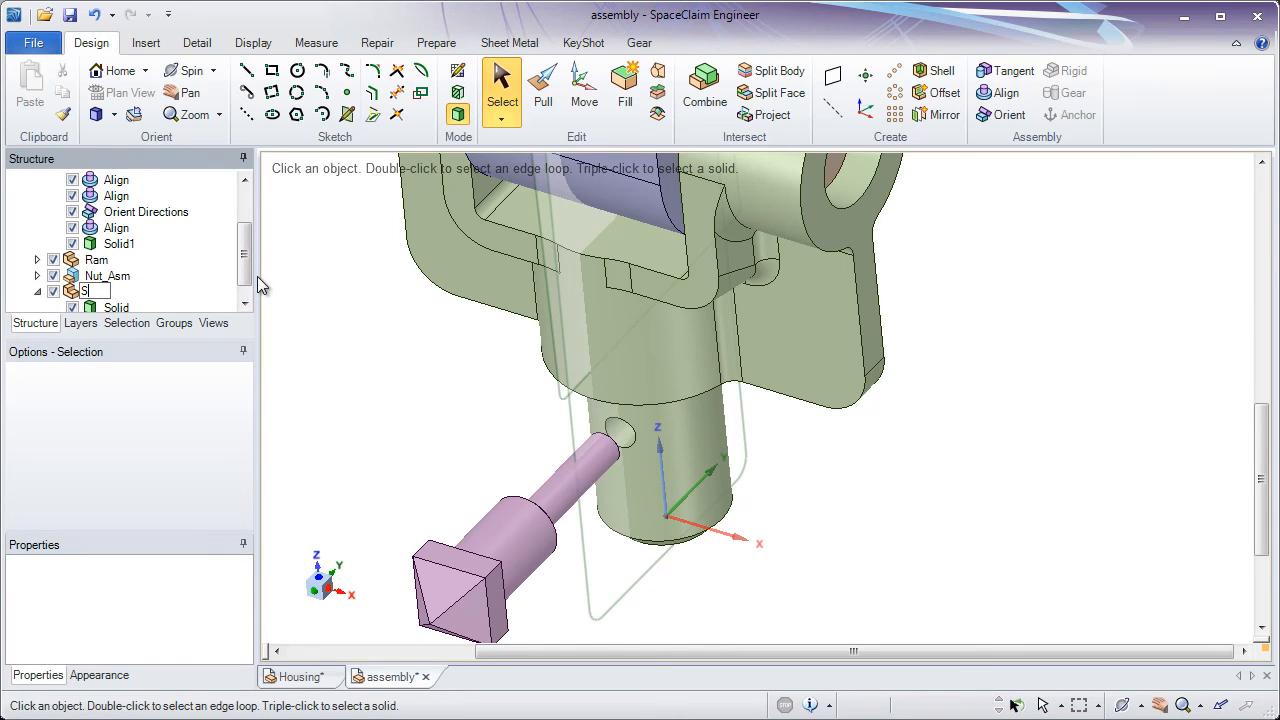
pyautogui.write('mall_Bolt')
pyautogui.press('Return')
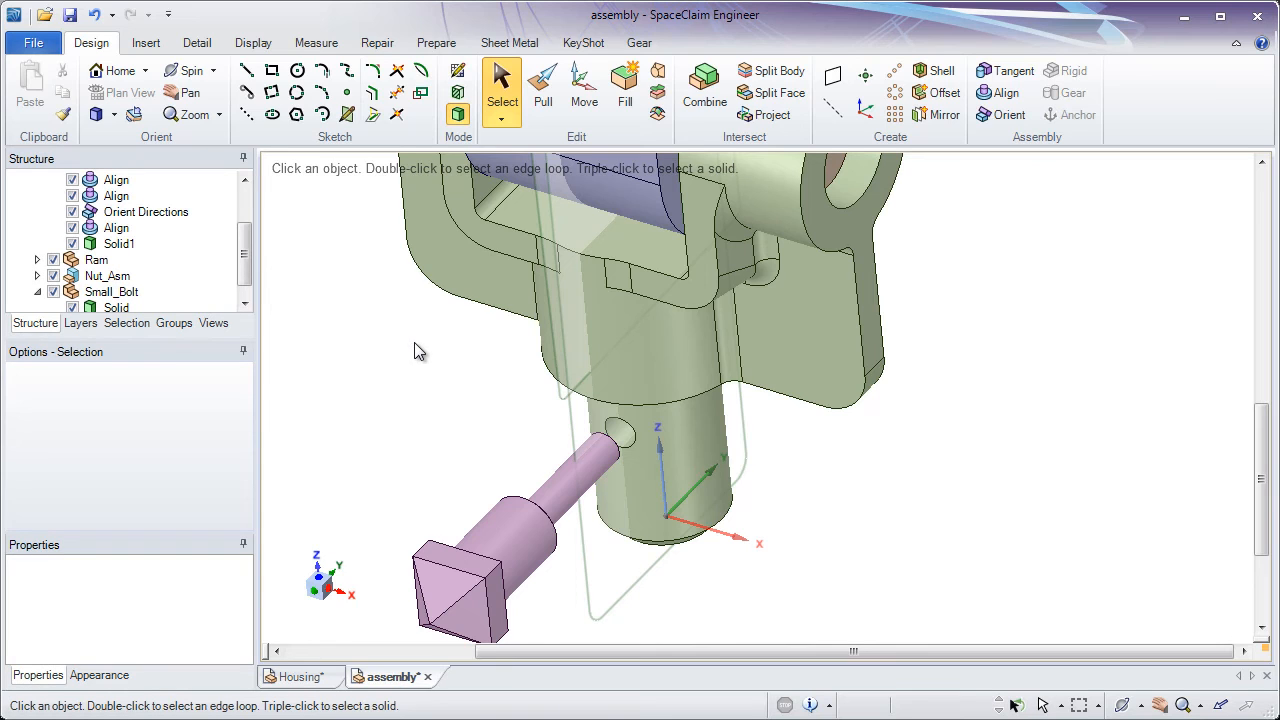
# Align the thin cylindrical shank of Small_Bolt with the small cross hole in the bracket's lower stem
pyautogui.click(997, 97)
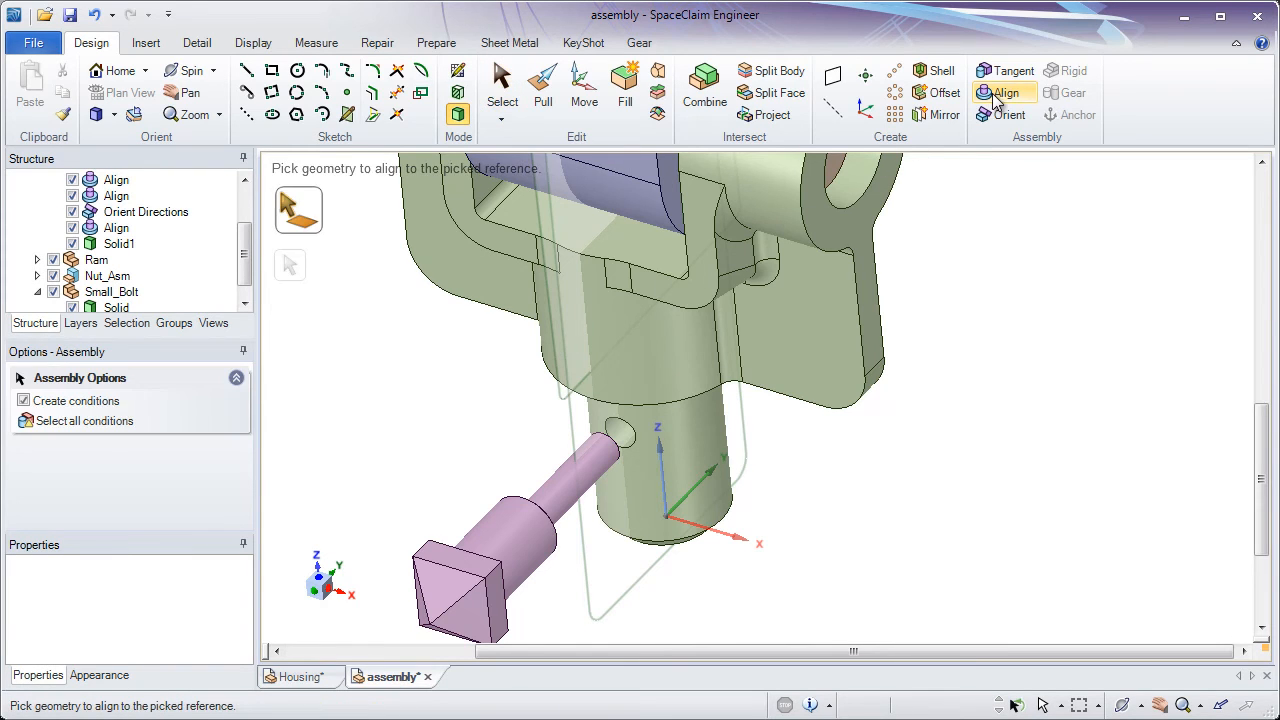
pyautogui.click(561, 505)
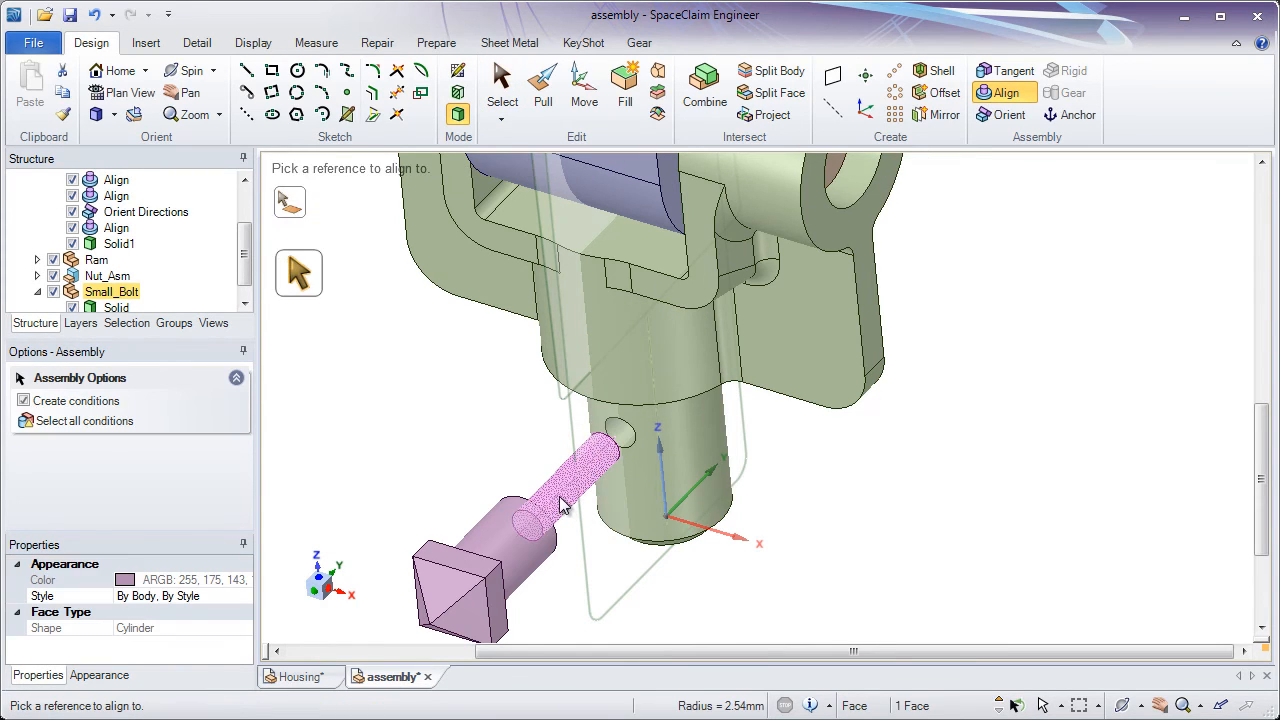
pyautogui.click(624, 444)
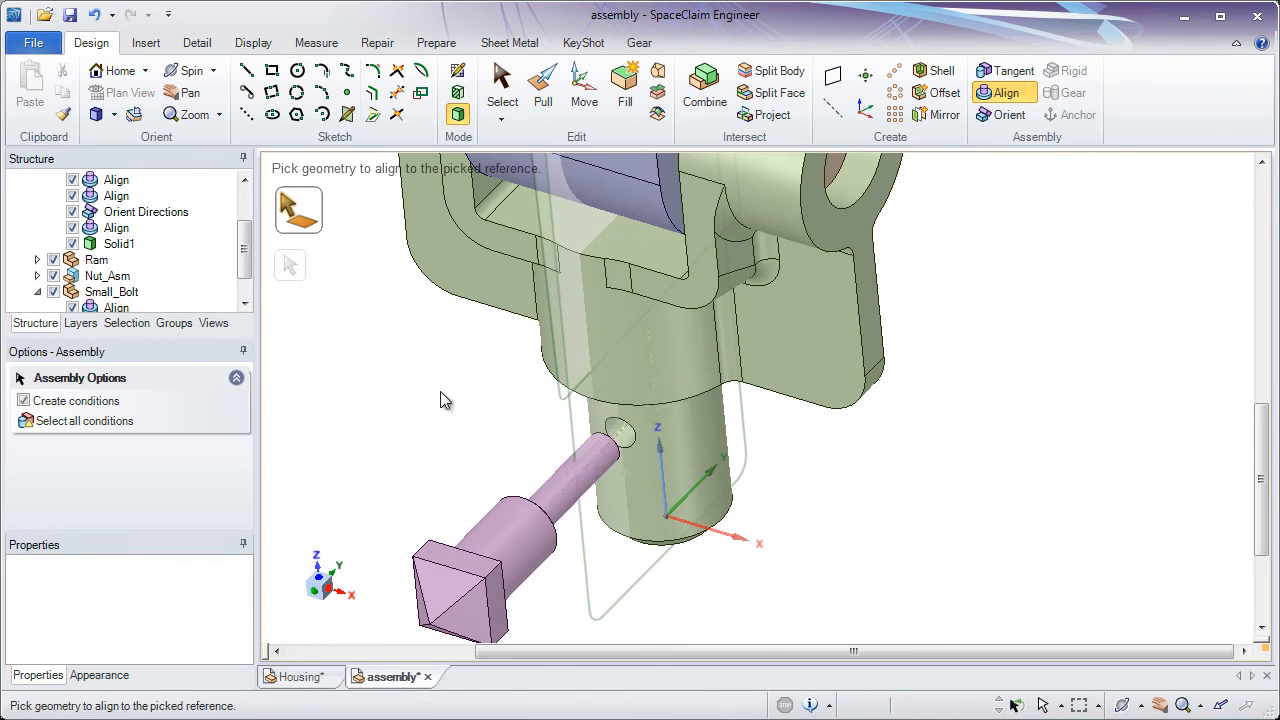
# Add a Tangent condition between Small_Bolt's ring-shaped shoulder face and the cylindrical face of the bracket's lower stem
pyautogui.keyDown('shift'); pyautogui.moveTo(476, 414); pyautogui.dragTo(480, 475, button='middle'); pyautogui.keyUp('shift')
pyautogui.keyDown('ctrl'); pyautogui.moveTo(485, 475); pyautogui.dragTo(766, 500, button='middle'); pyautogui.keyUp('ctrl')
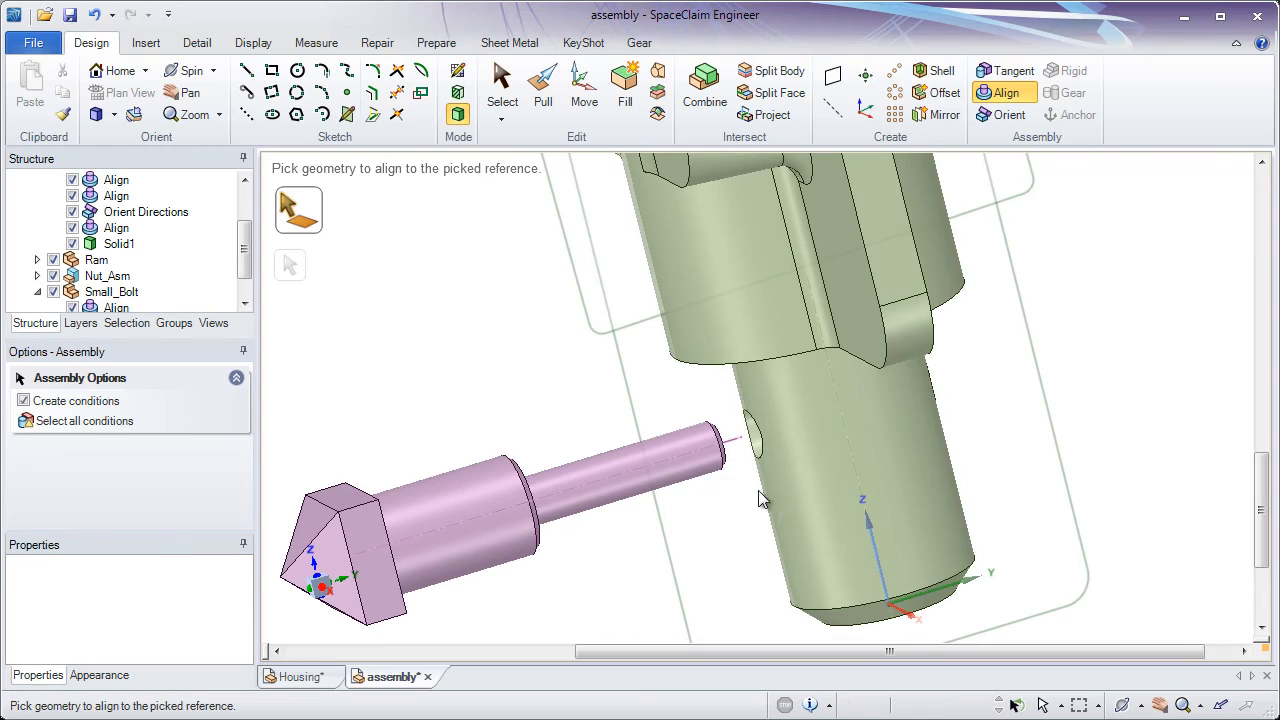
pyautogui.click(1015, 96)
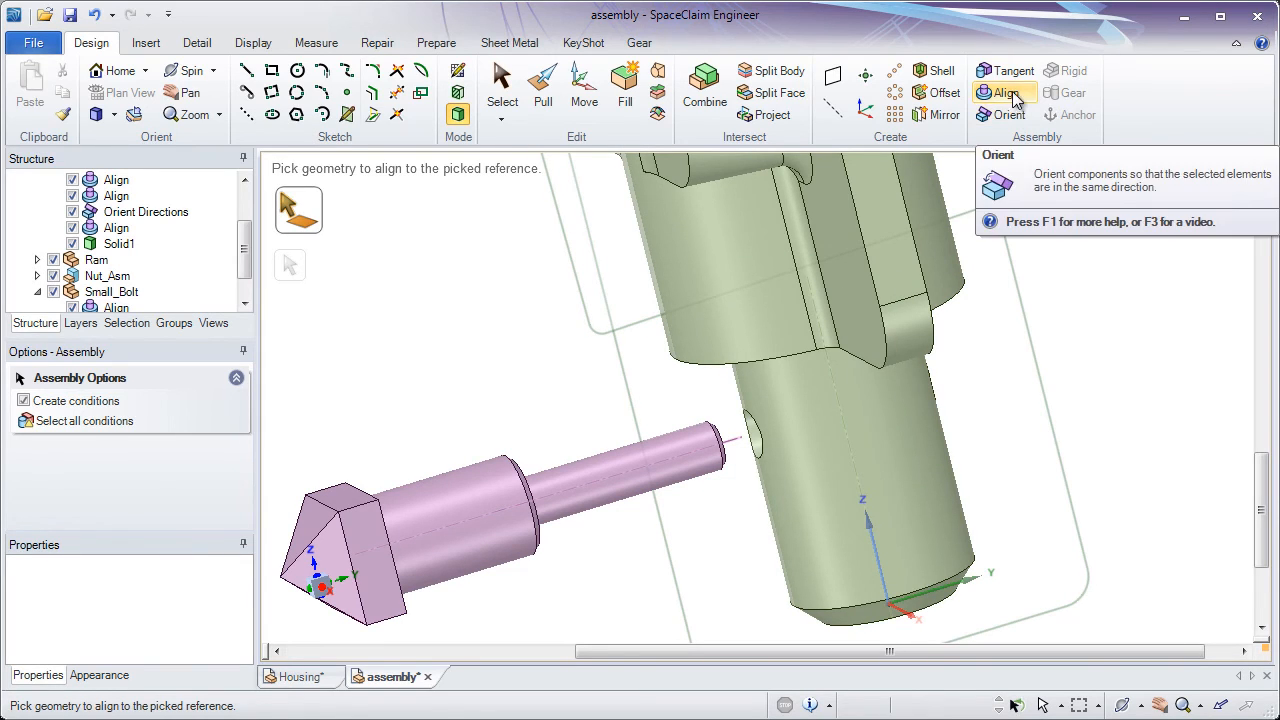
pyautogui.click(1013, 80)
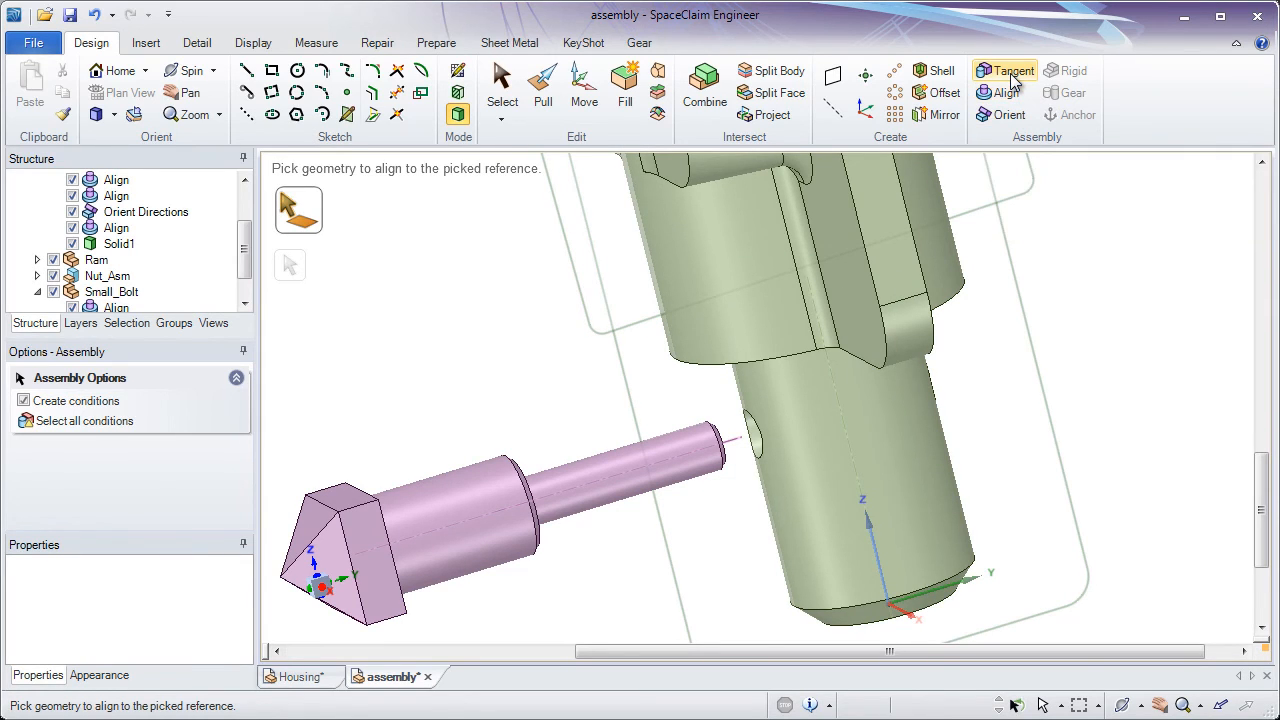
pyautogui.scroll(4, 555, 495)
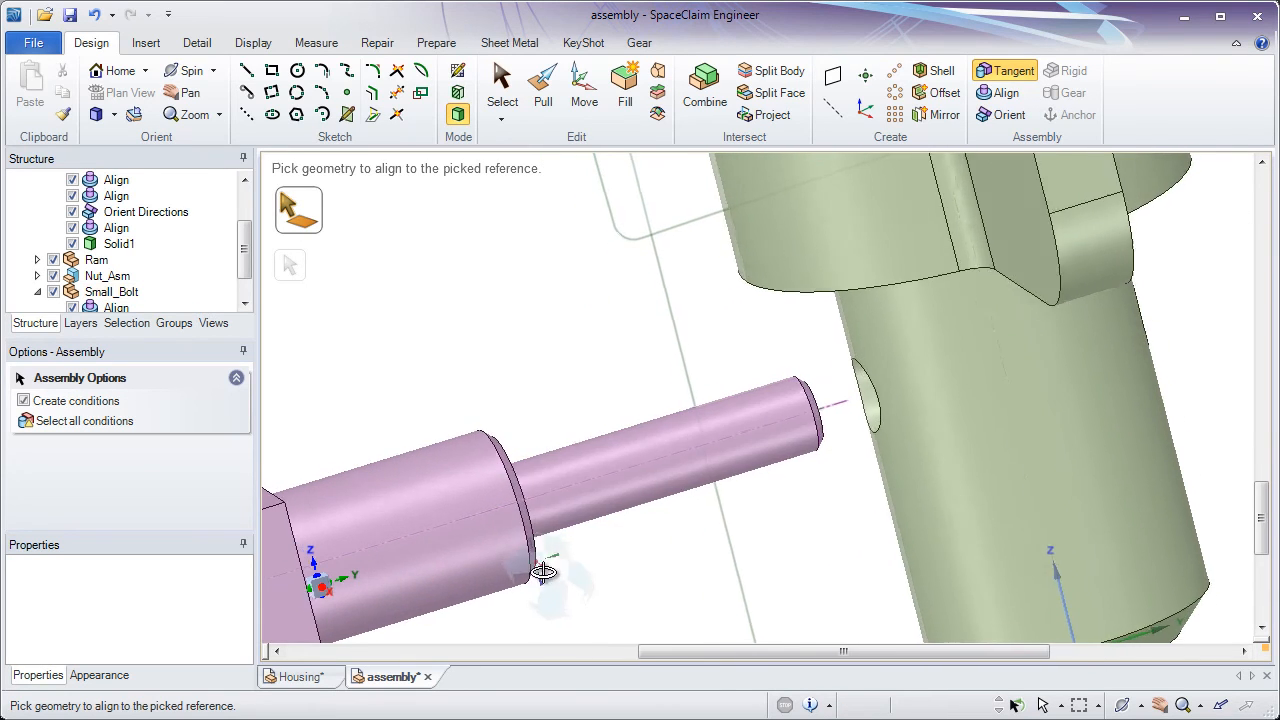
pyautogui.moveTo(430, 581); pyautogui.dragTo(415, 582, button='middle')
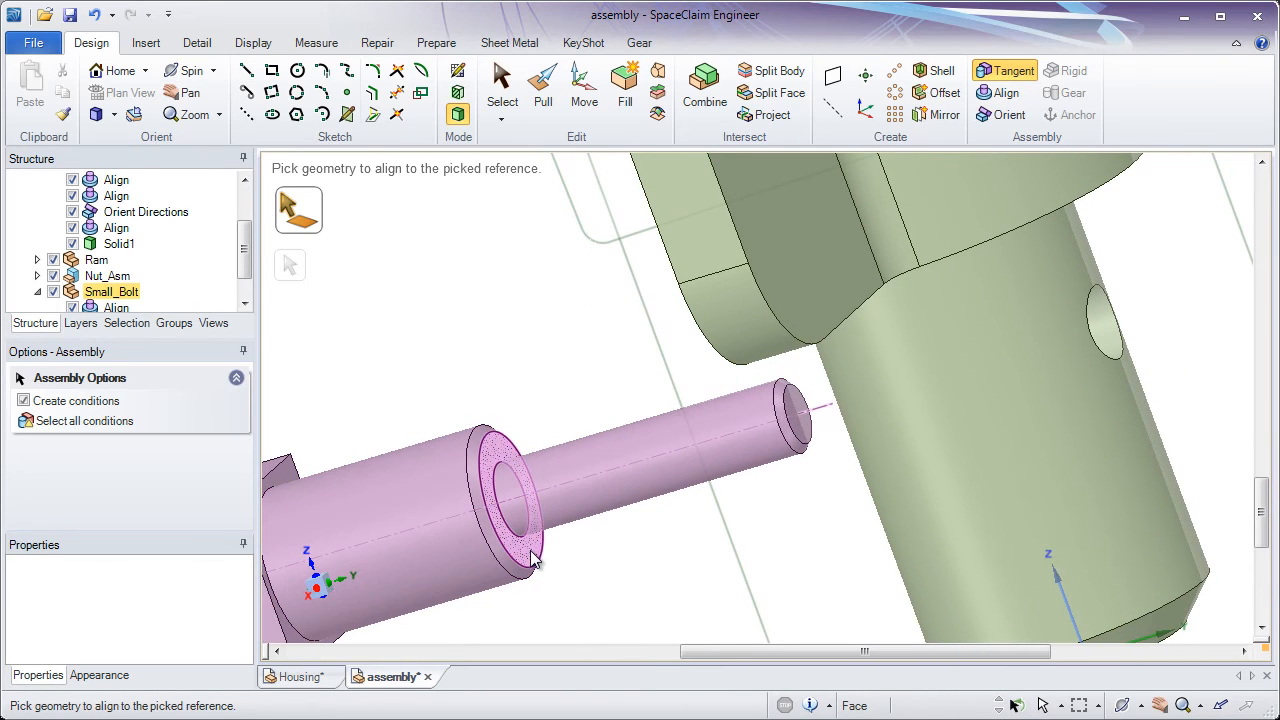
pyautogui.click(533, 562)
pyautogui.moveTo(560, 562); pyautogui.dragTo(662, 545, button='middle')
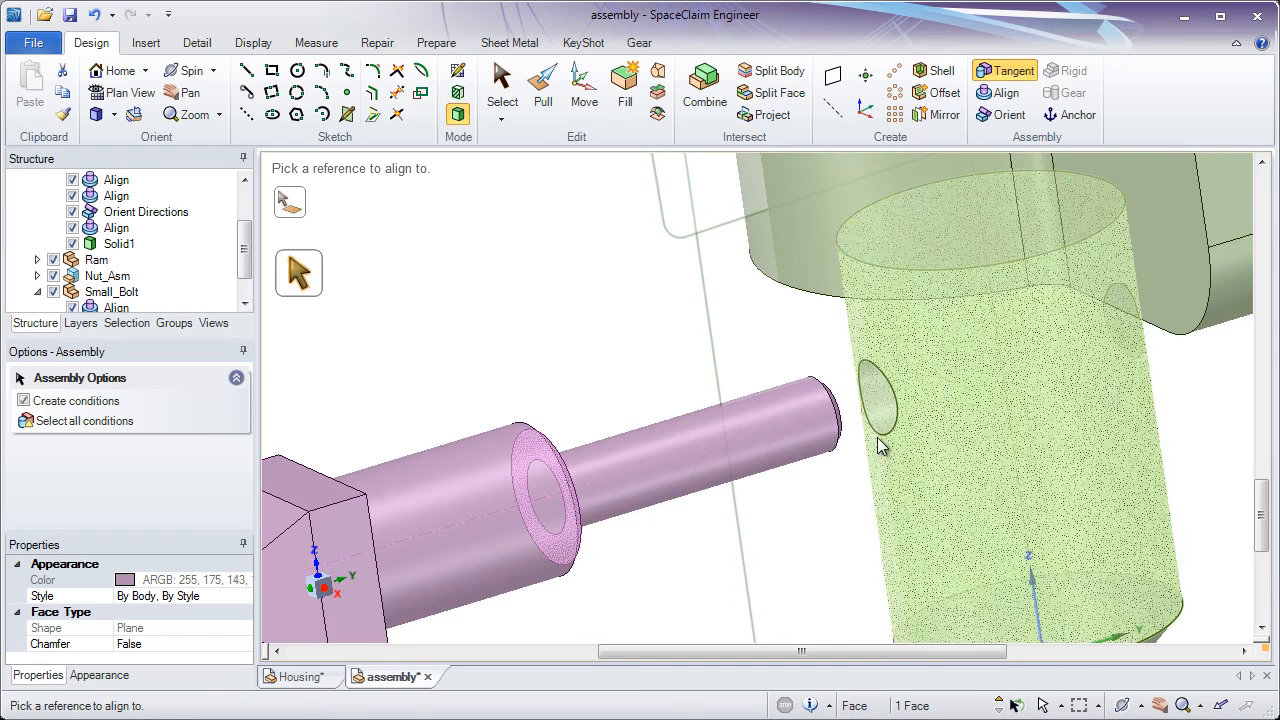
pyautogui.click(878, 455)
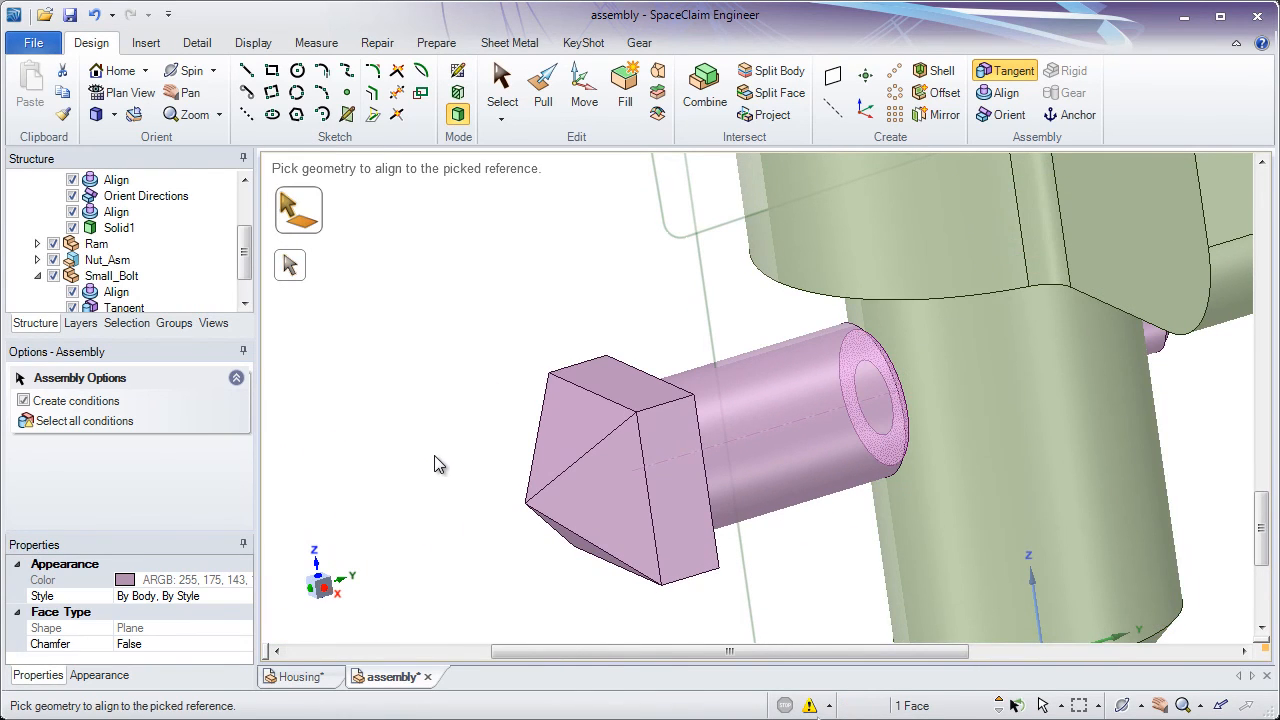
# Return to the home view and rotate the Ram about its pivot axis with the Move tool to about 312°
pyautogui.keyDown('shift'); pyautogui.moveTo(486, 457); pyautogui.dragTo(486, 327, button='middle'); pyautogui.keyUp('shift')
pyautogui.click(486, 327)
pyautogui.press('h')
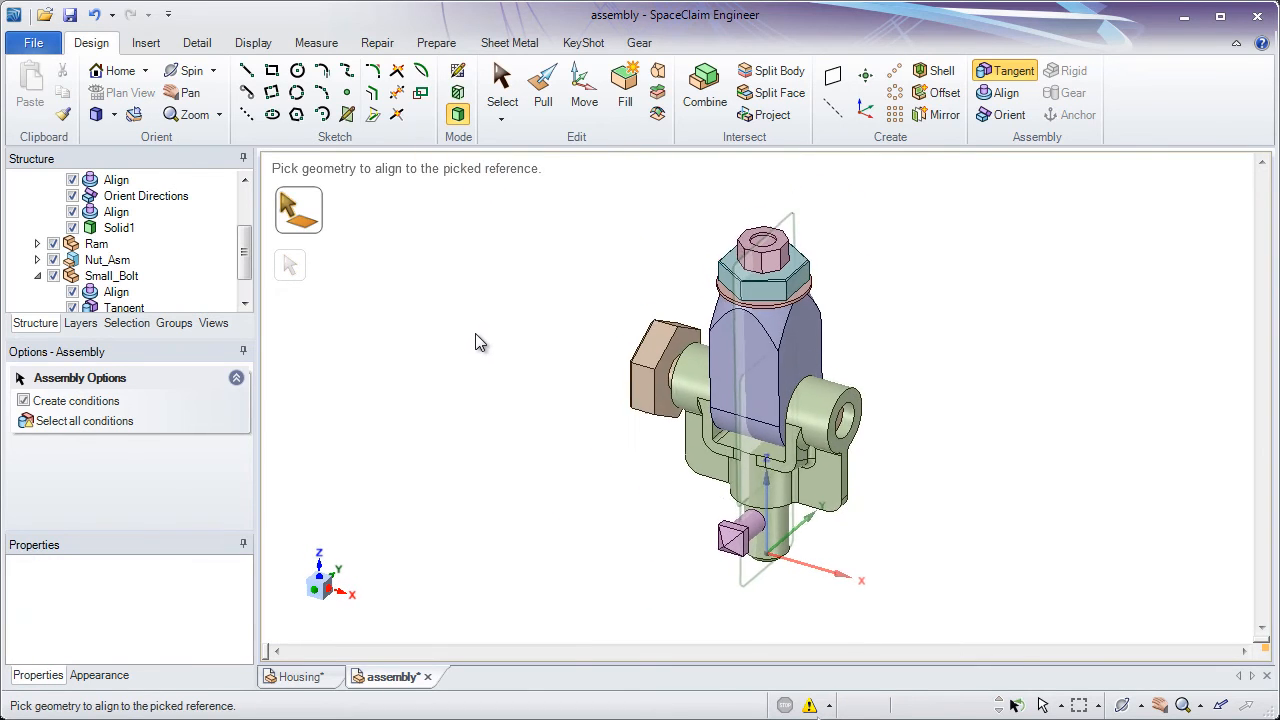
pyautogui.press('m')
pyautogui.moveTo(577, 306); pyautogui.dragTo(729, 274)
pyautogui.scroll(2, 655, 298)
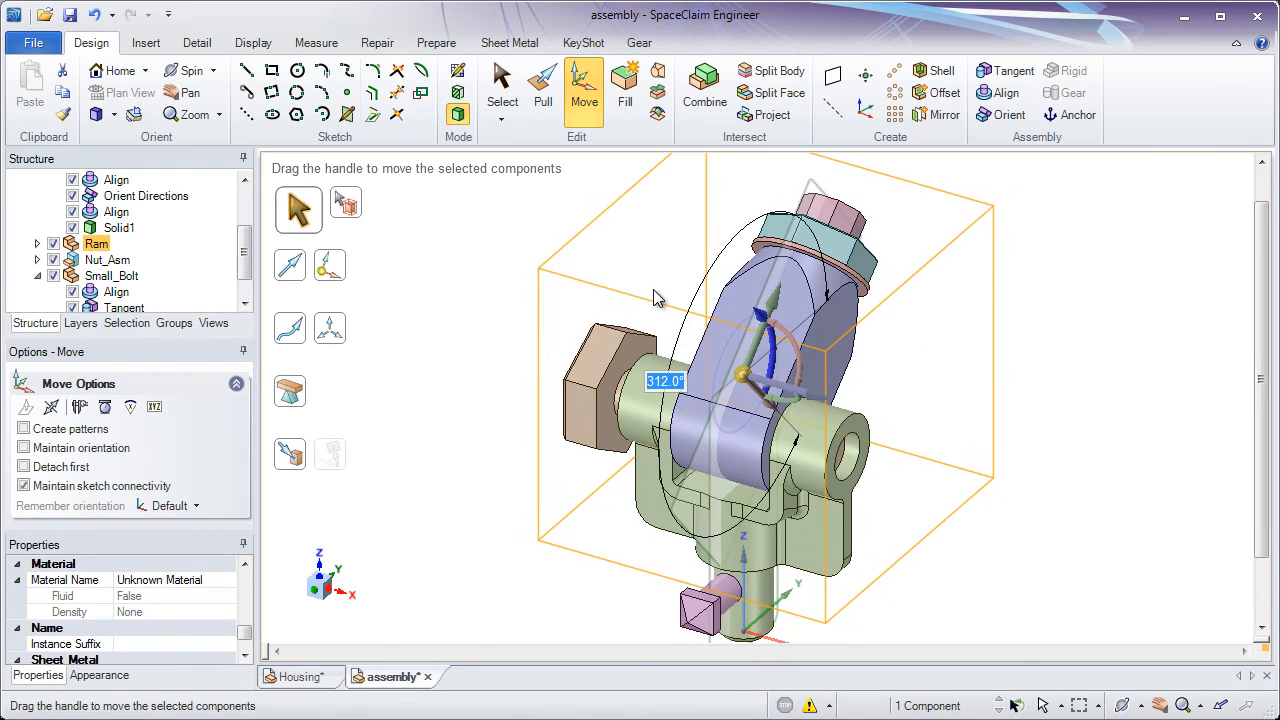
pyautogui.click(655, 298)
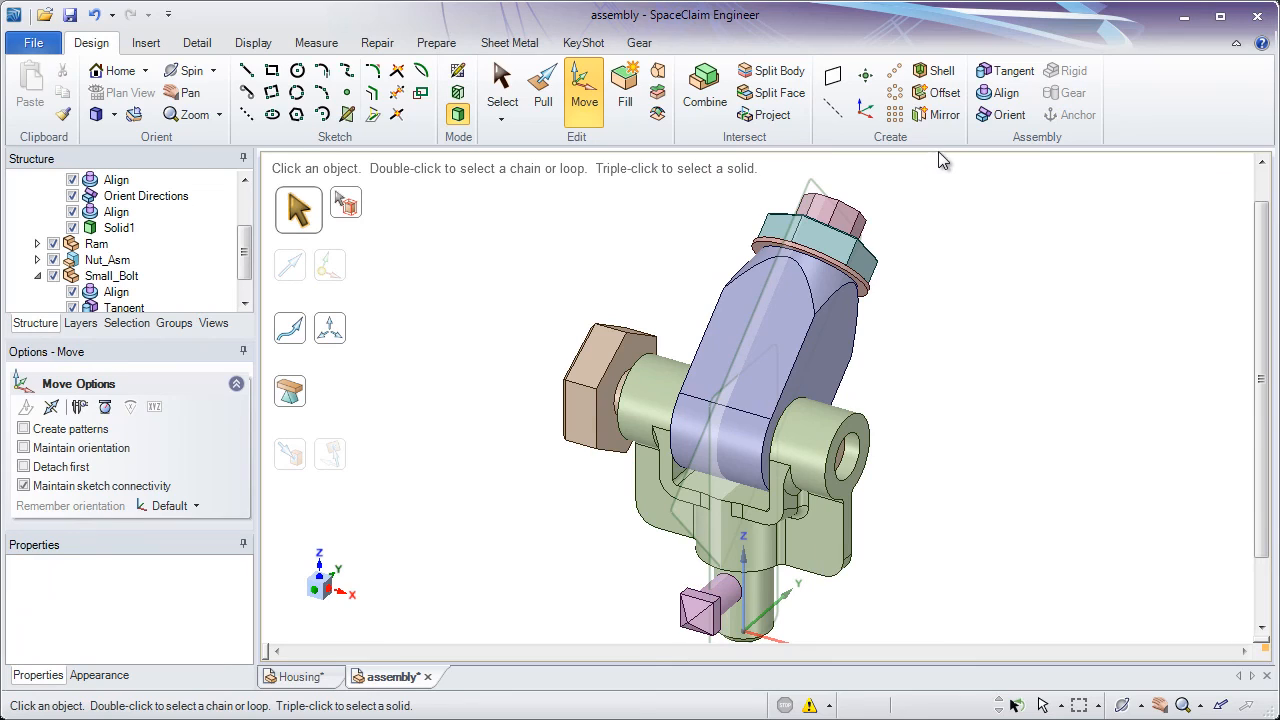
# Add an Orient condition between the Ram's large flat front face and the flat front face of the bracket's lower flange
pyautogui.click(1003, 114)
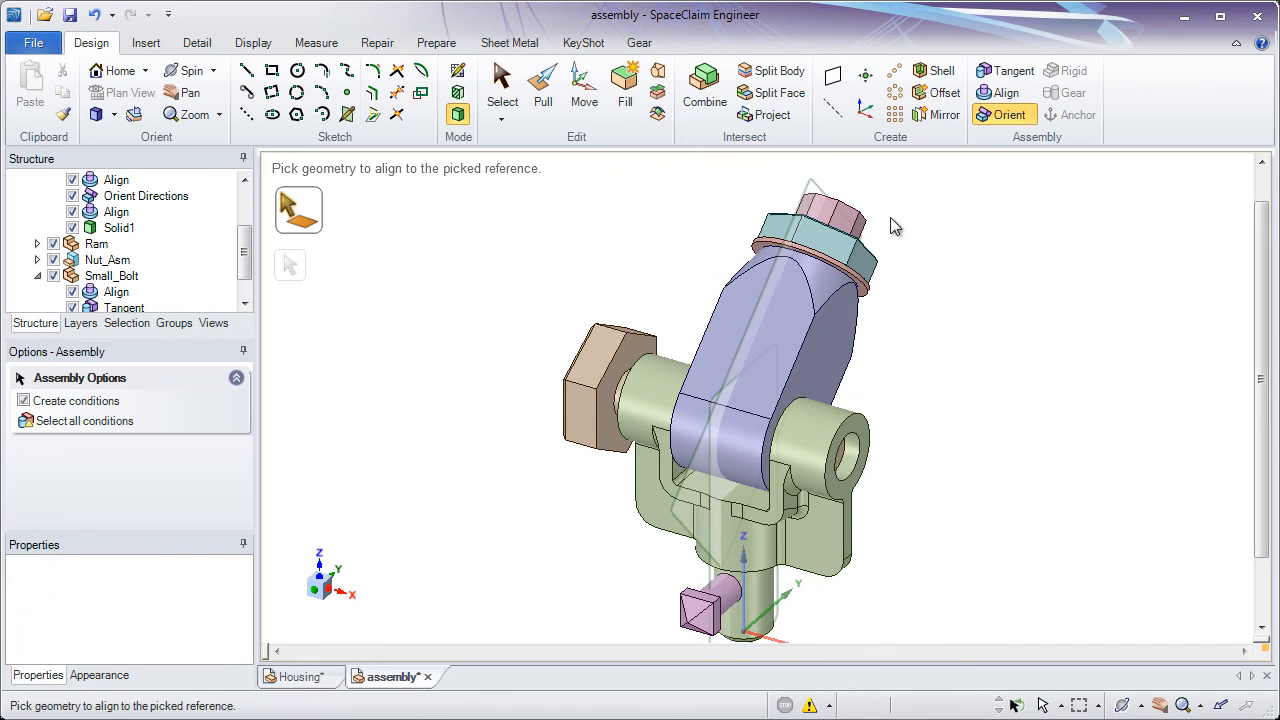
pyautogui.click(790, 325)
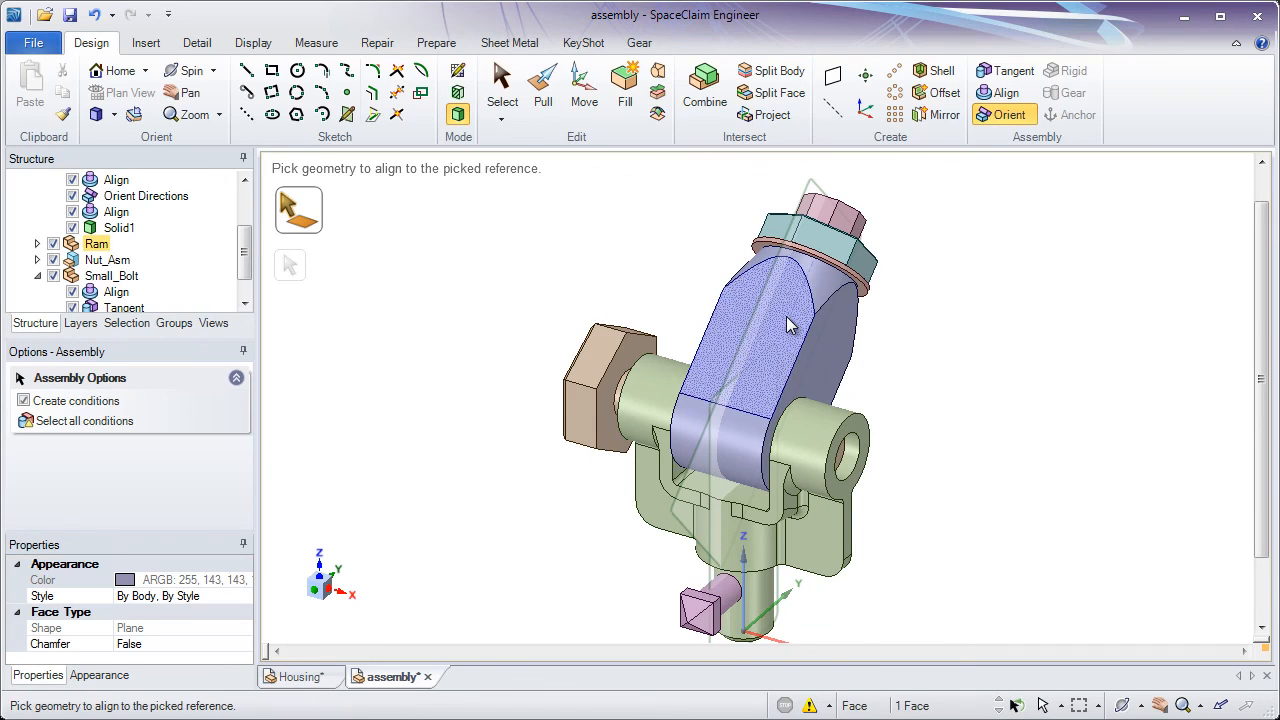
pyautogui.click(812, 557)
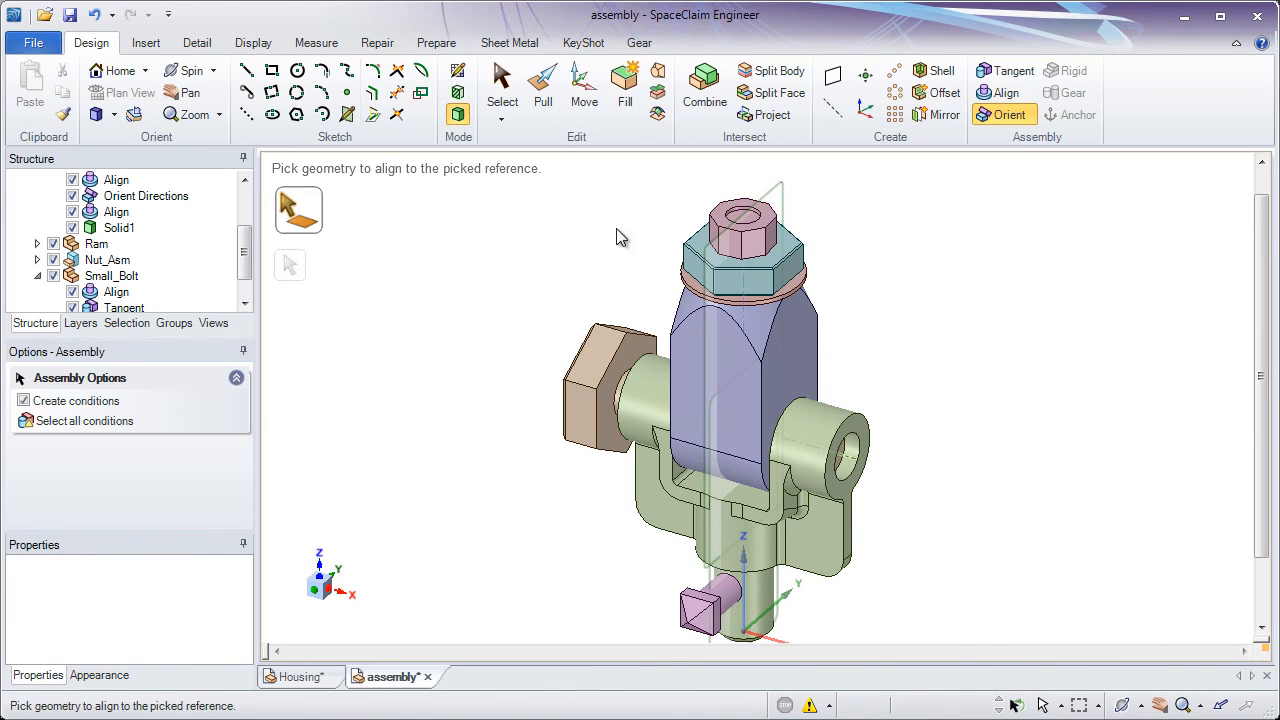
# Set the offset of the Ram's Orient Directions condition to 40°
pyautogui.click(502, 88)
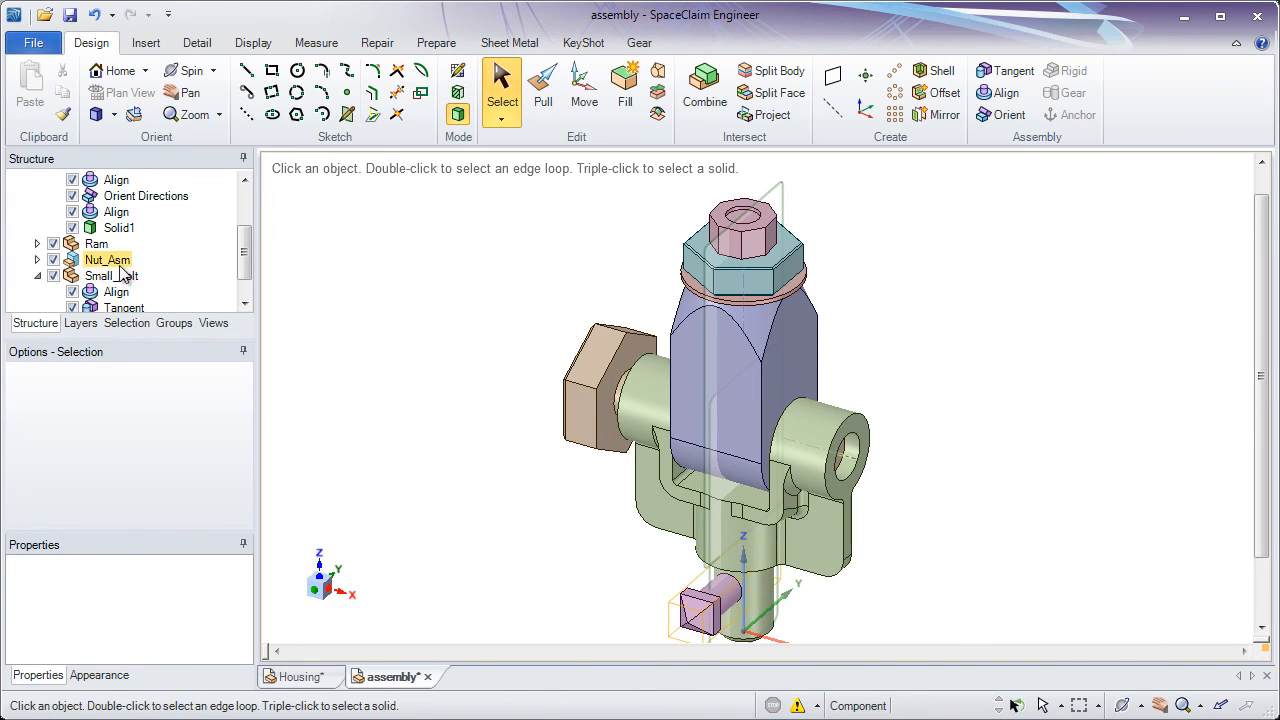
pyautogui.click(37, 243)
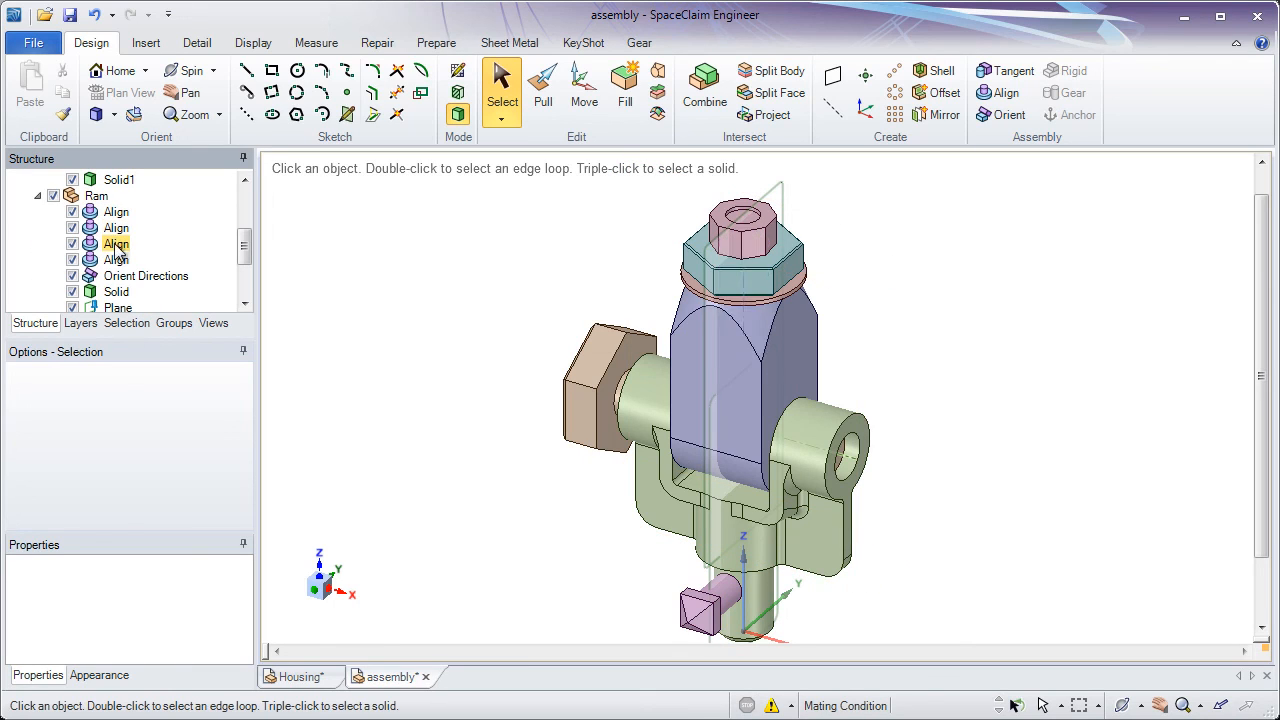
pyautogui.click(122, 279)
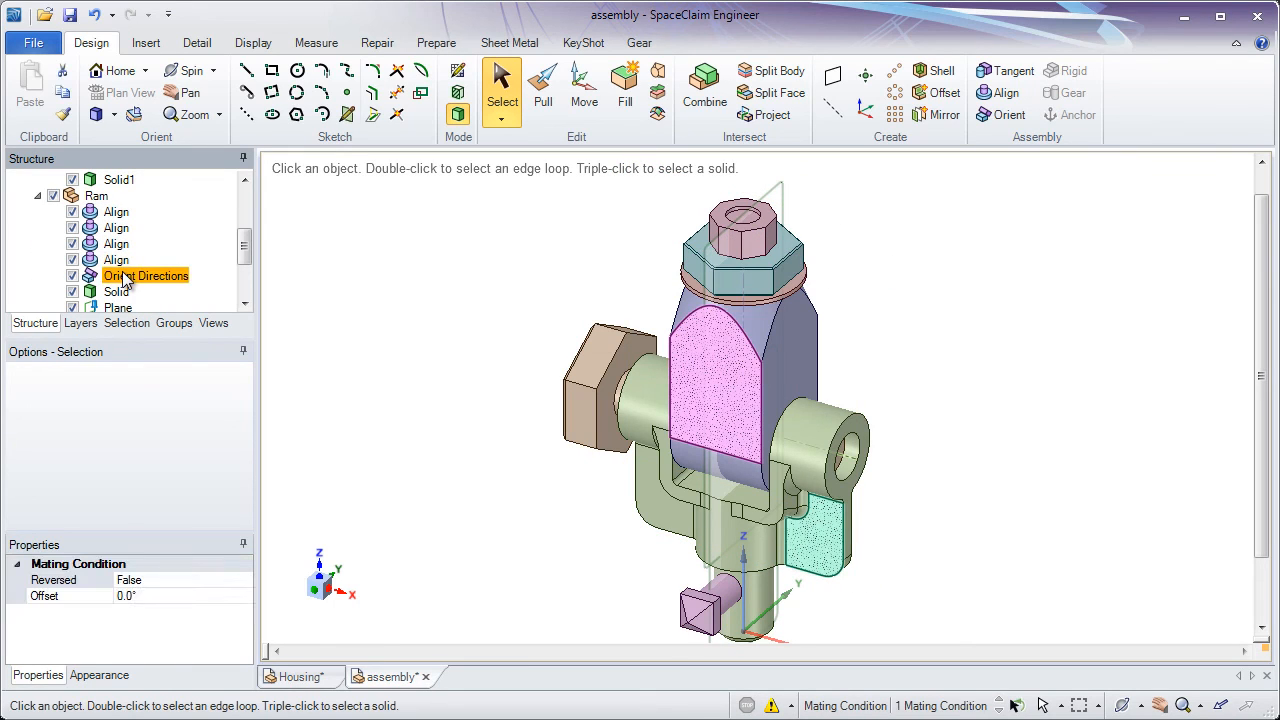
pyautogui.click(151, 596)
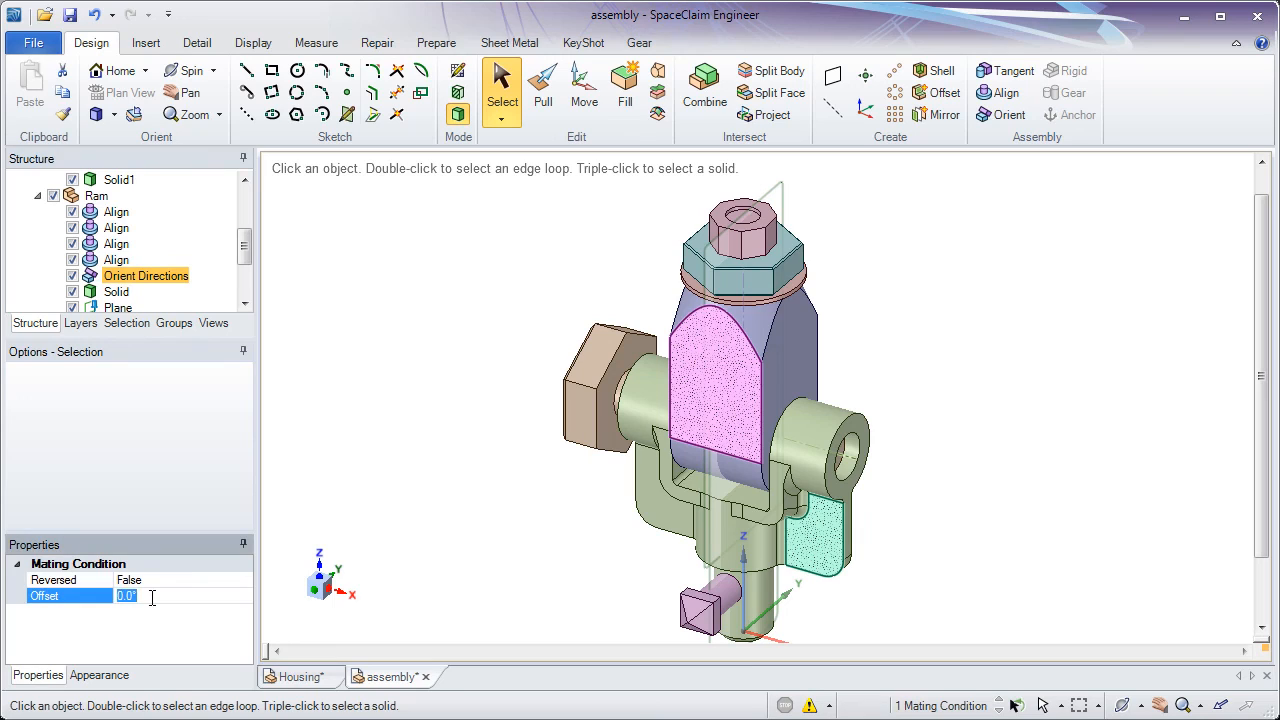
pyautogui.write('40')
pyautogui.press('Return')
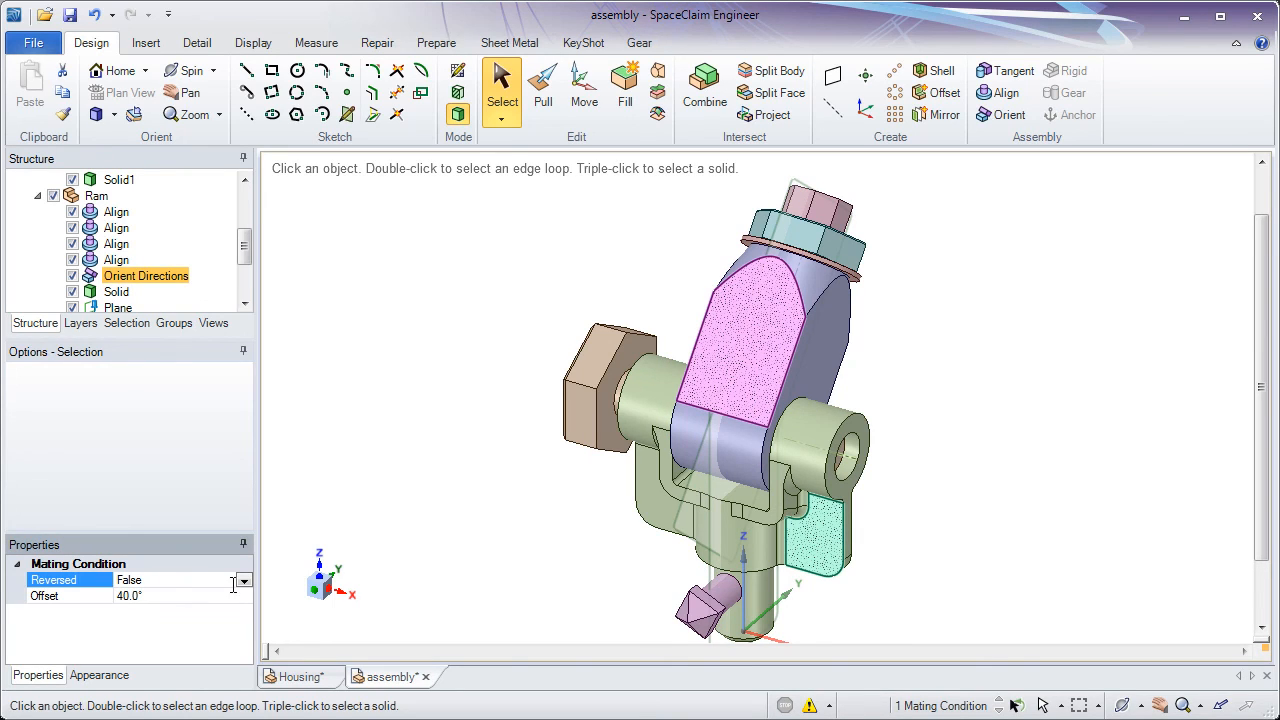
# Change the offset angle of the Ram's Orient Directions condition to 45° and deselect the condition
pyautogui.click(153, 597)
pyautogui.write('45')
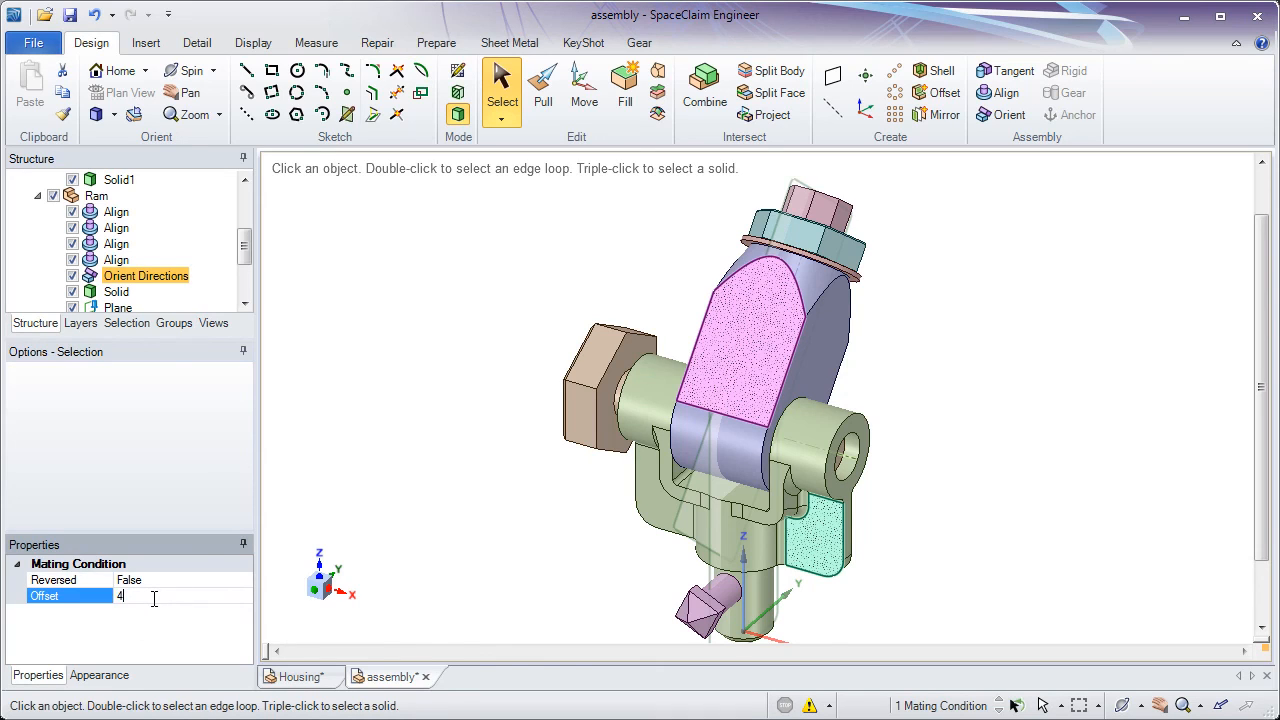
pyautogui.press('Return')
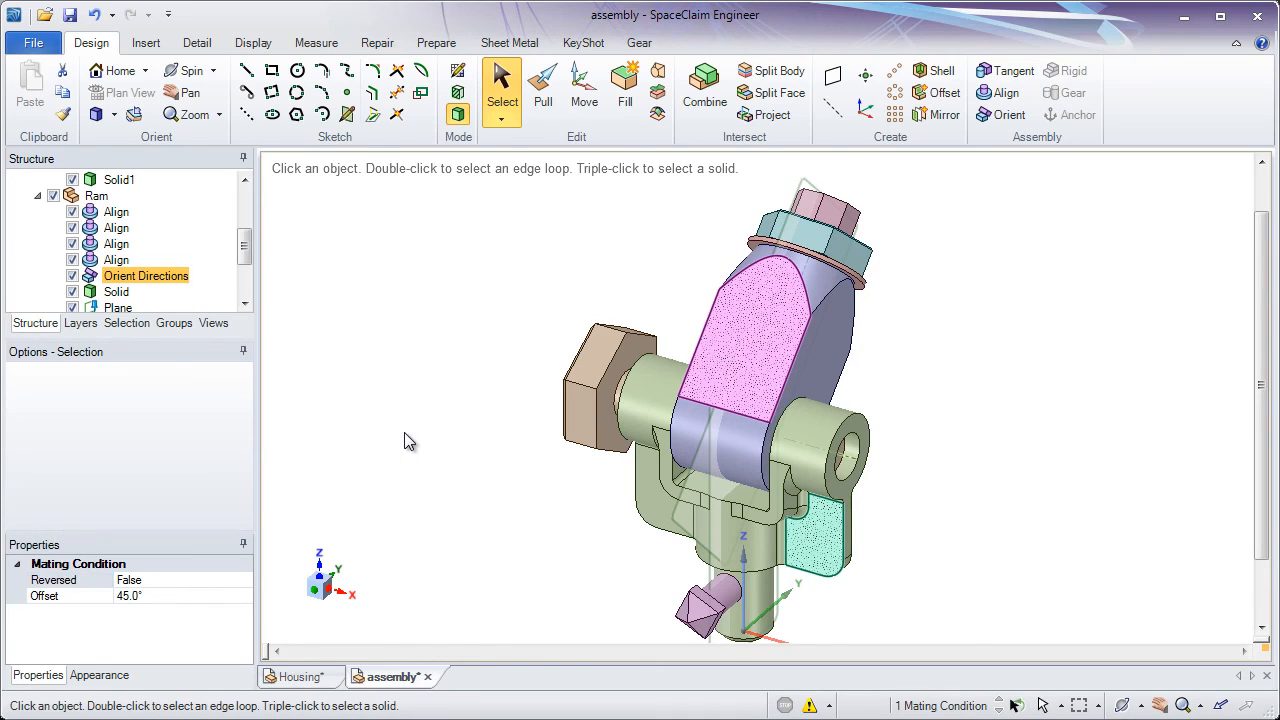
pyautogui.click(405, 435)
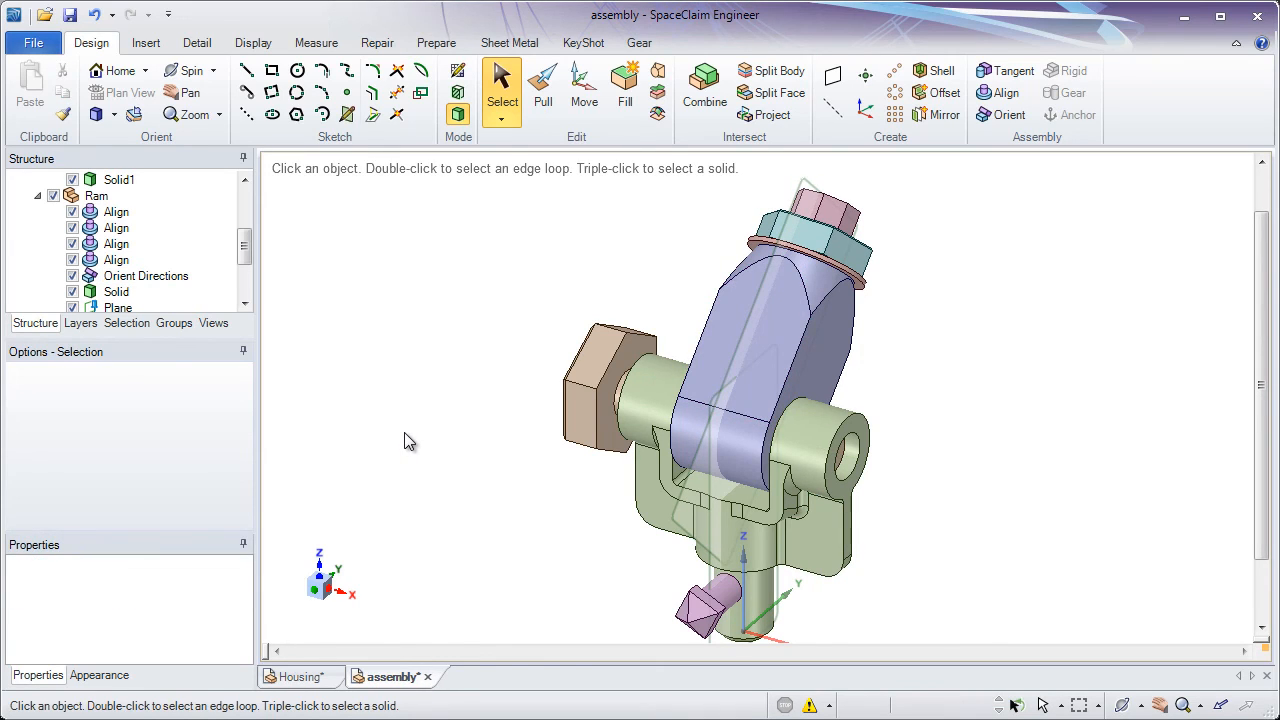